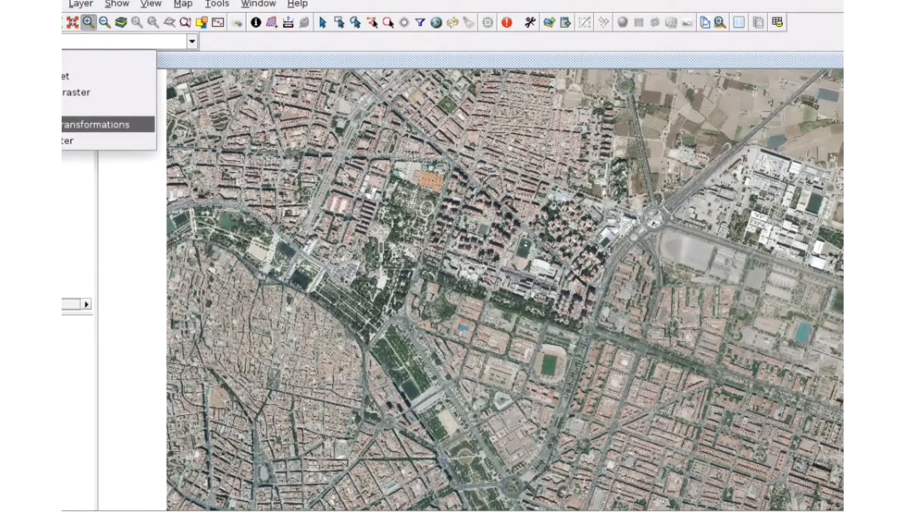
Open the Georeferencing tool with reference cartography taken from the Untitled view
left_click(71, 125)
left_click(63, 43)
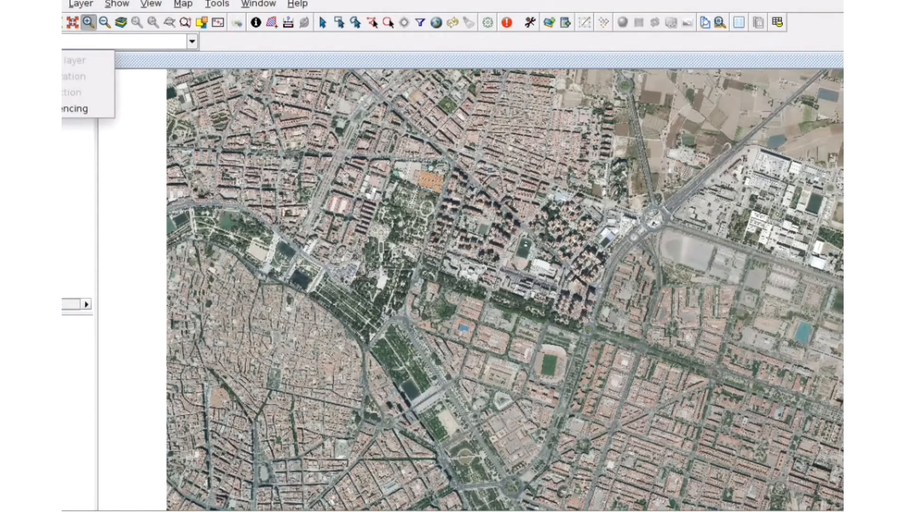
left_click(72, 108)
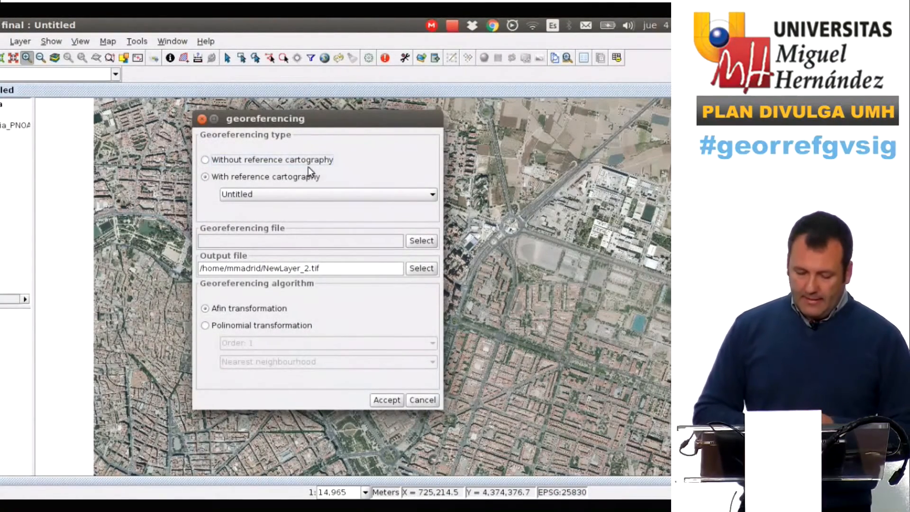
left_click(431, 195)
left_click(431, 197)
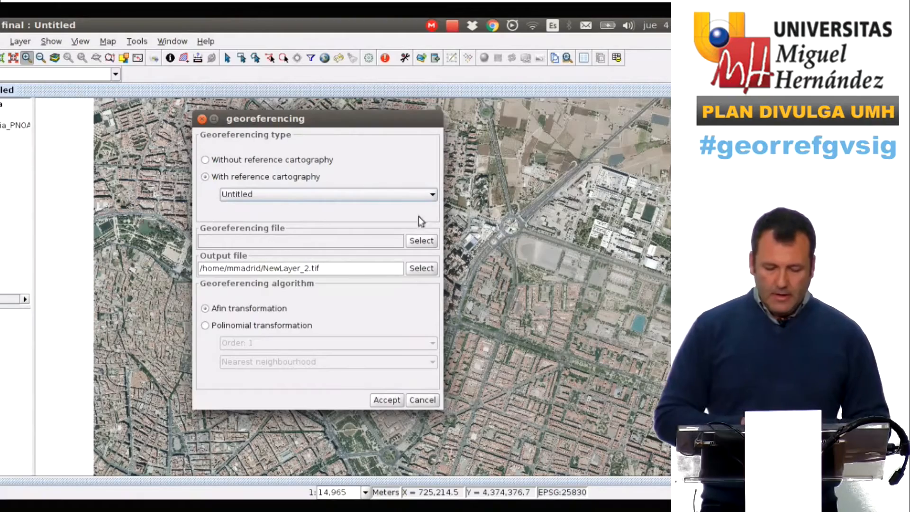
Select Vuelo_americano_Valencia.jpg as the georeferencing file
left_click(421, 241)
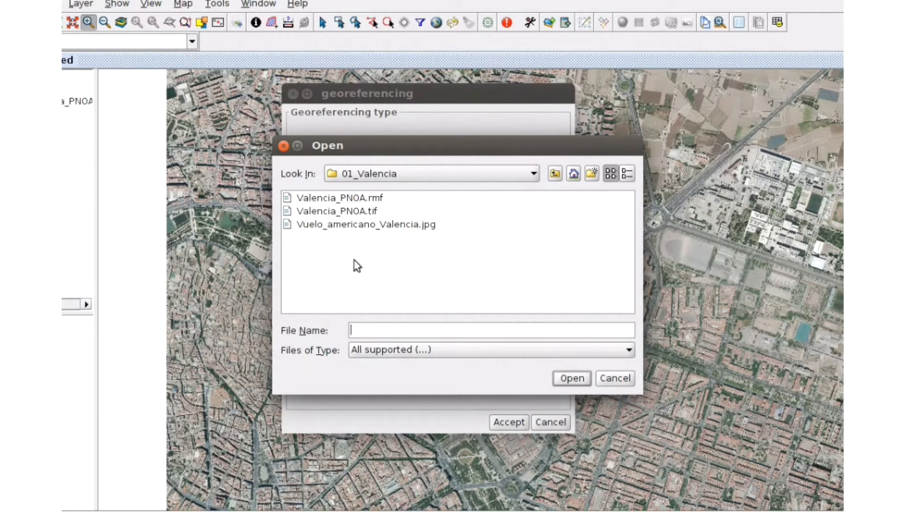
left_click(366, 225)
left_click(565, 379)
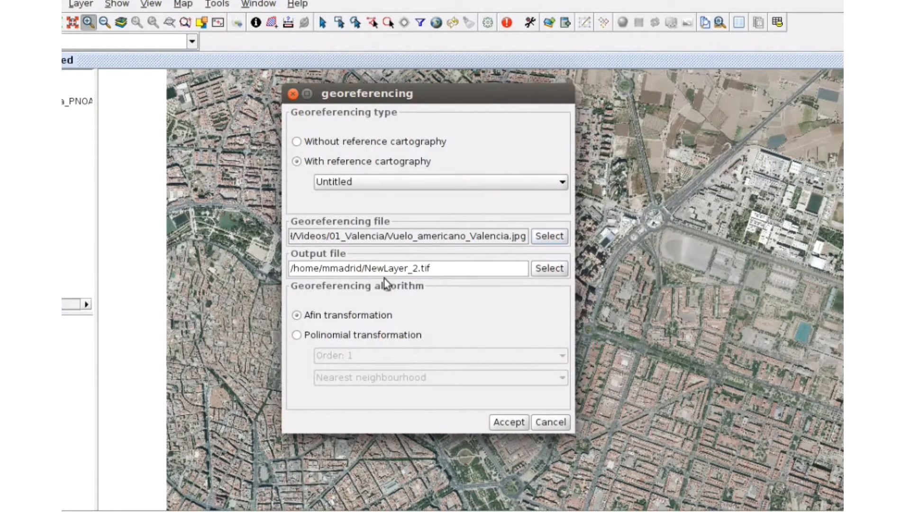
left_click(296, 336)
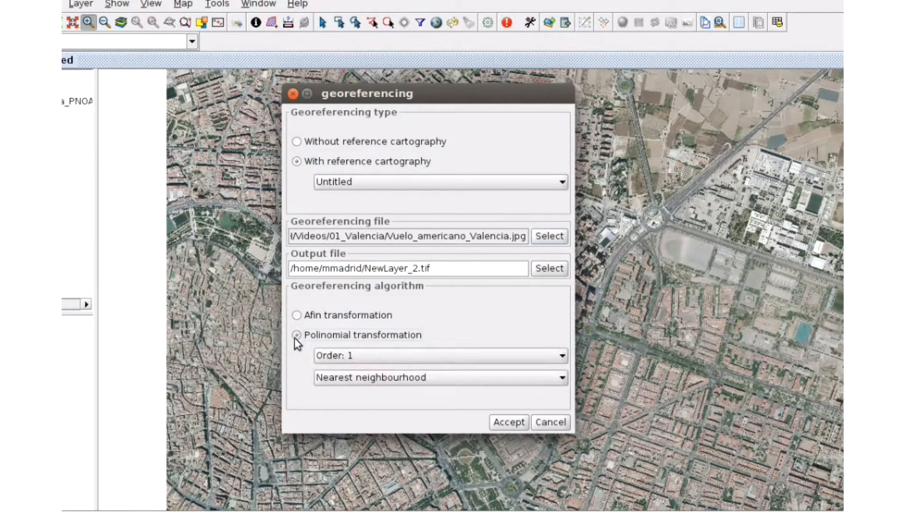
left_click(562, 355)
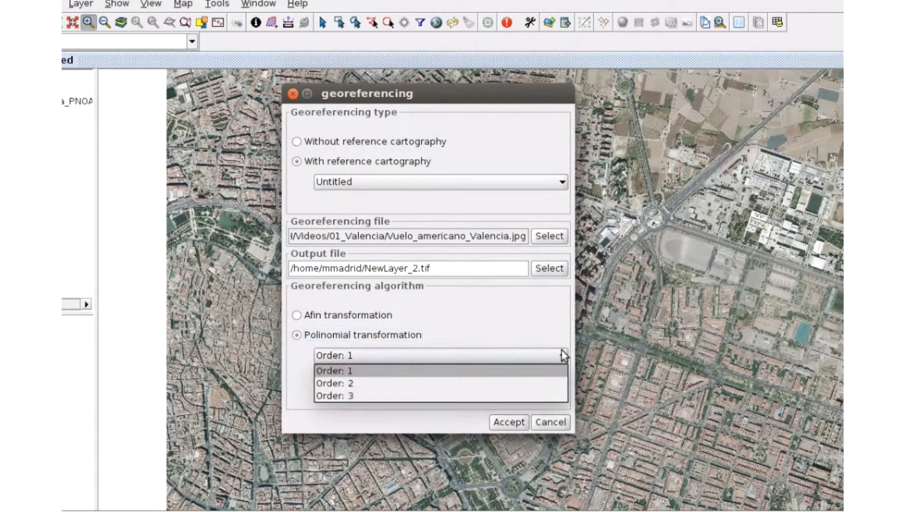
left_click(562, 351)
left_click(559, 379)
left_click(559, 379)
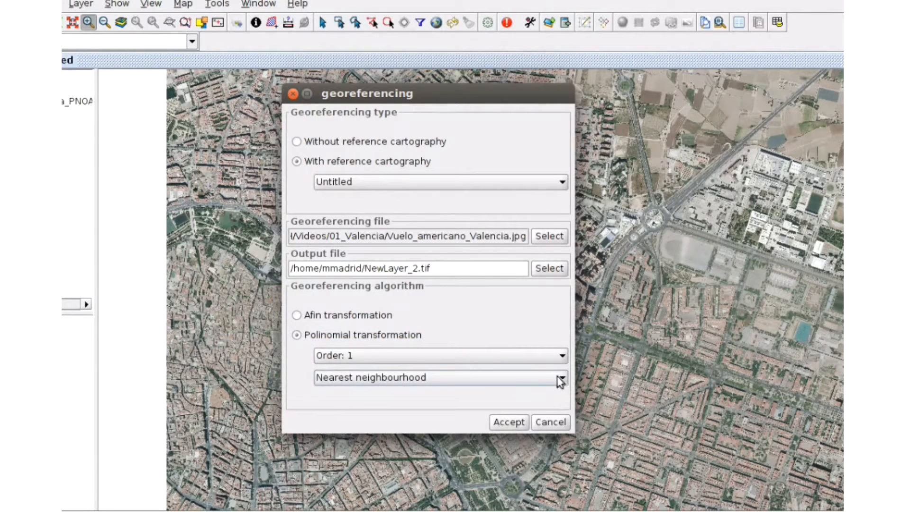
Keep the affine transformation algorithm and accept the georeferencing settings
left_click(297, 314)
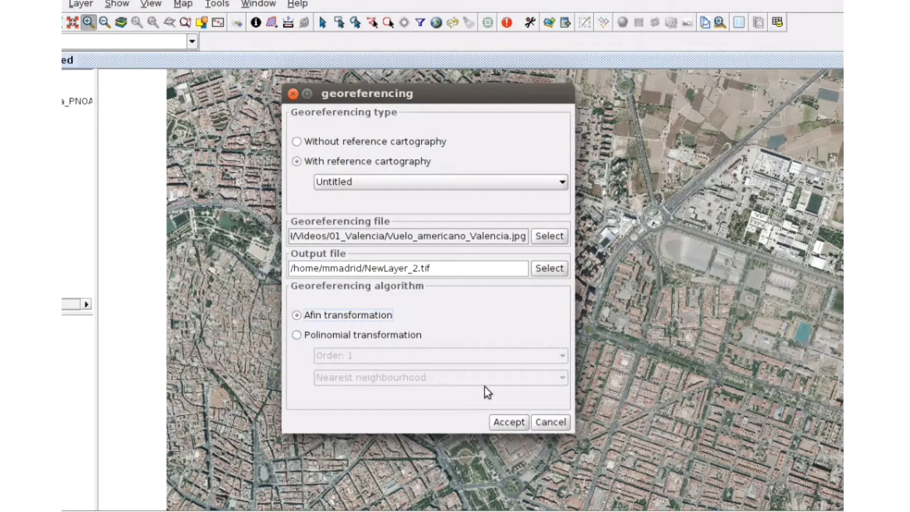
left_click(517, 421)
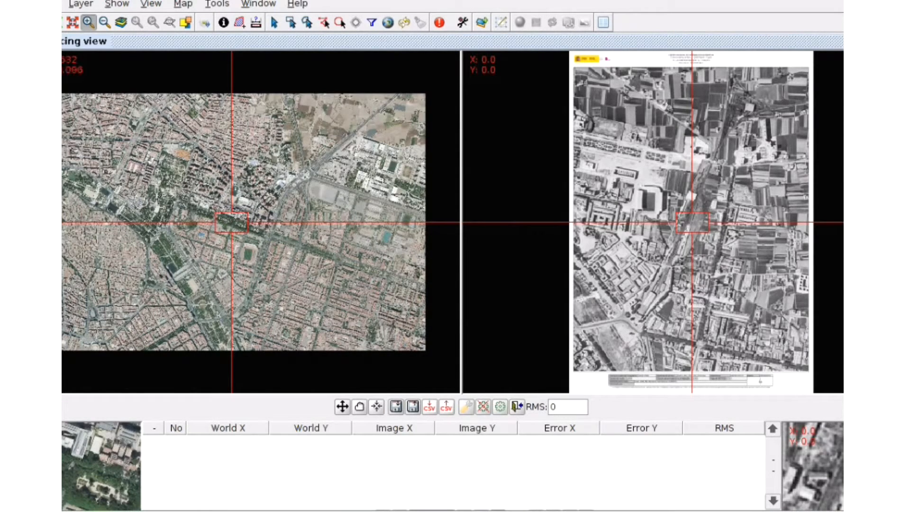
Add the first control point at the same spot in the orthophoto and the historical image
scroll(232, 222, "up", 1)
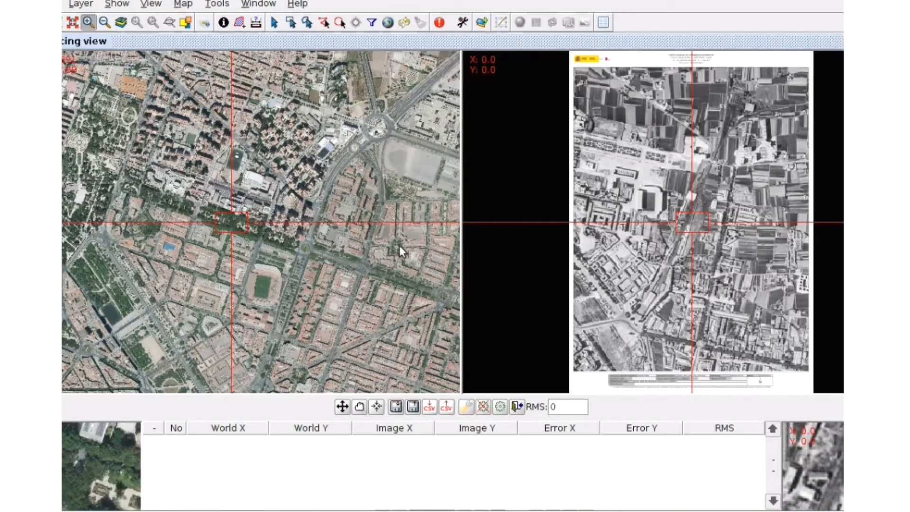
left_click_drag(400, 245, 234, 216)
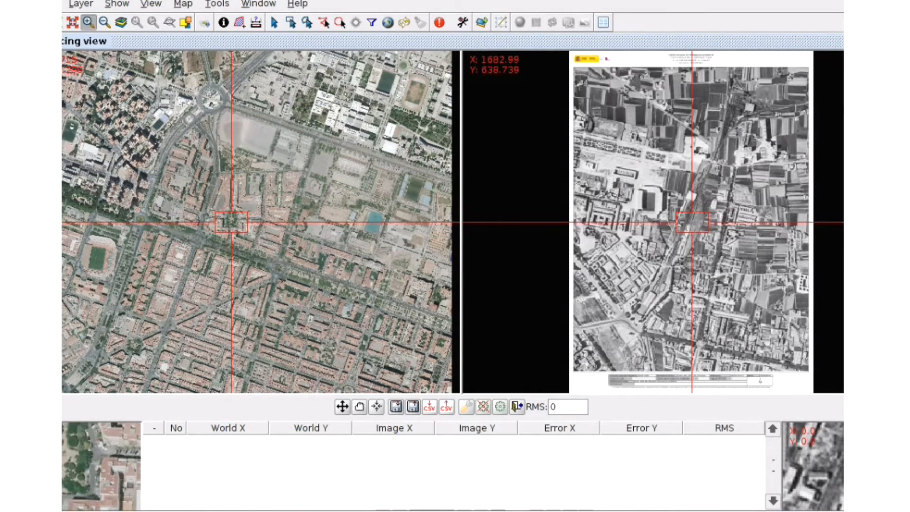
left_click(693, 223)
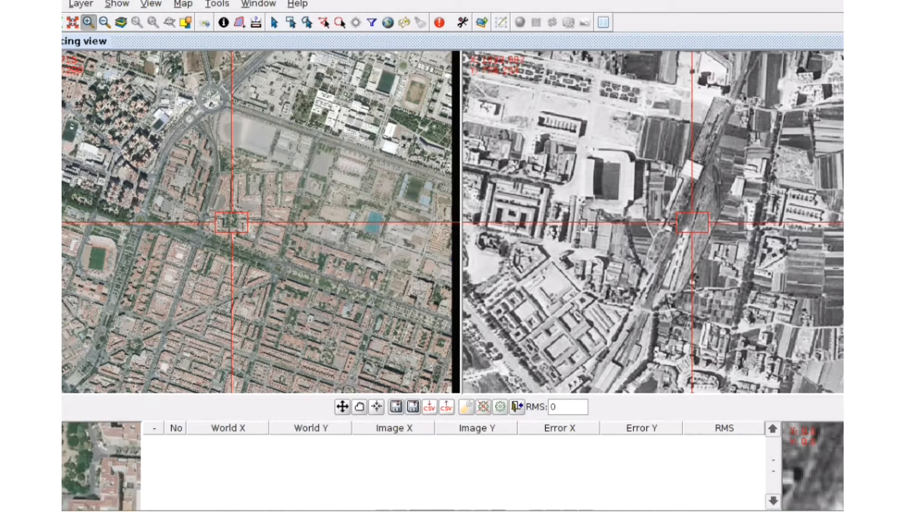
left_click_drag(876, 113, 731, 252)
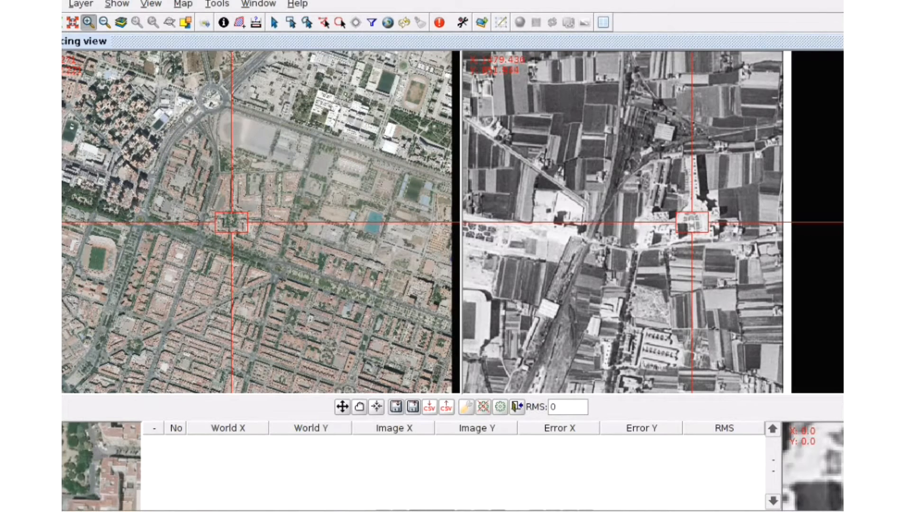
left_click_drag(839, 41, 839, 28)
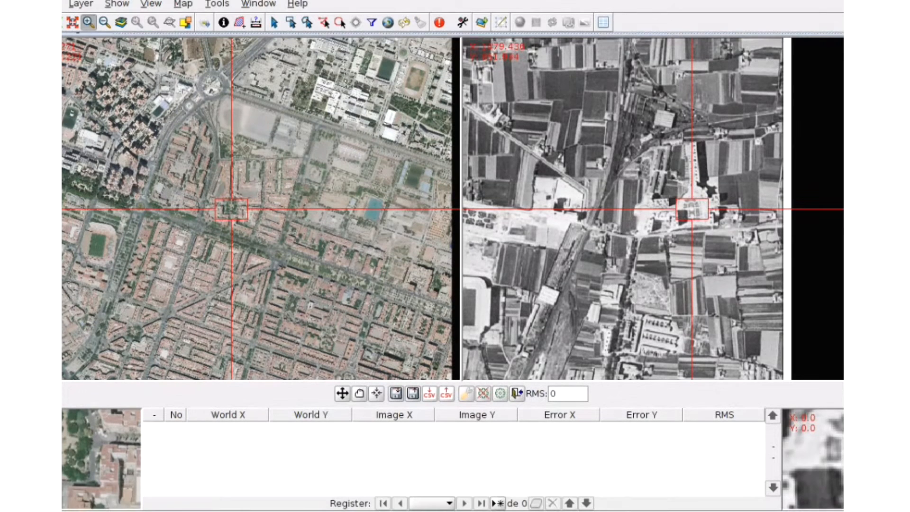
left_click(497, 503)
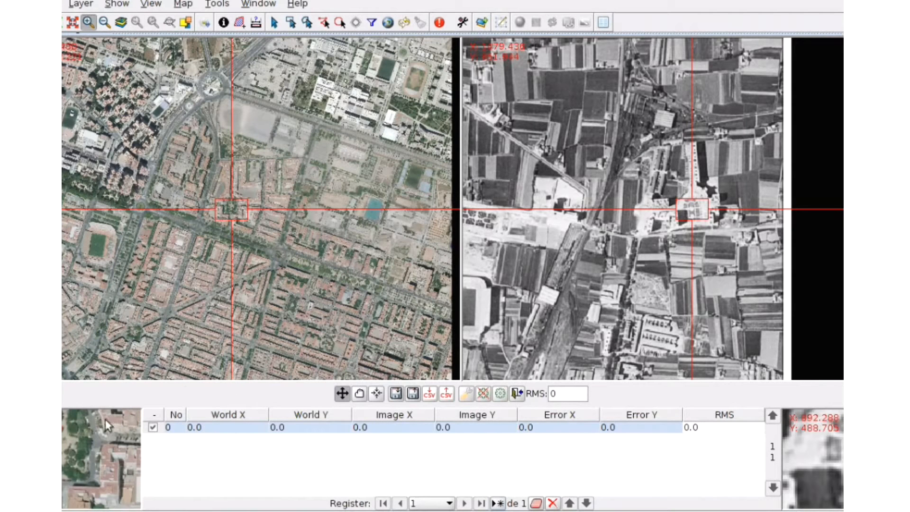
left_click(63, 437)
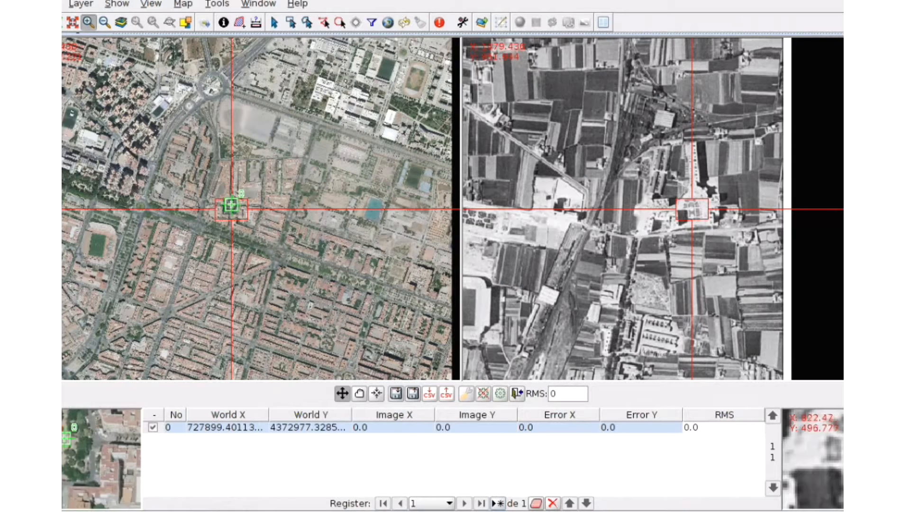
left_click(692, 210)
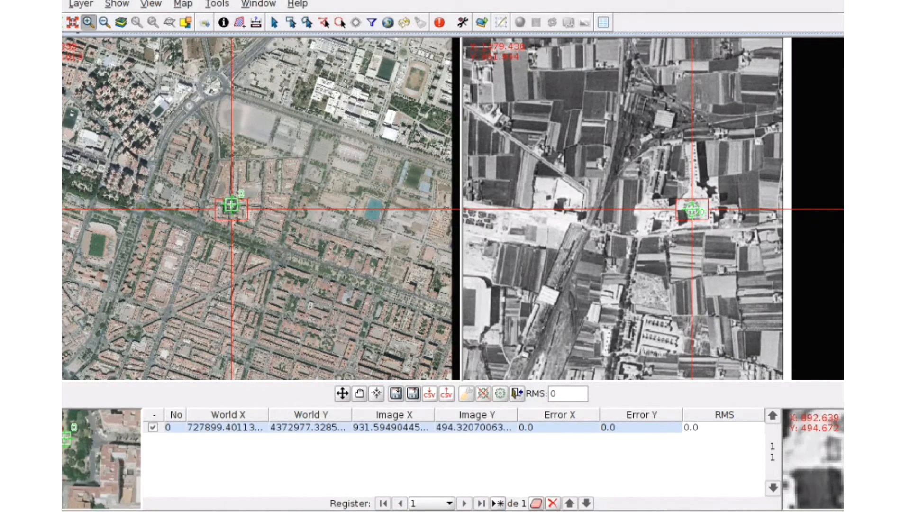
Add a second control point at a matching location in the orthophoto and the historical image
left_click_drag(54, 329, 229, 204)
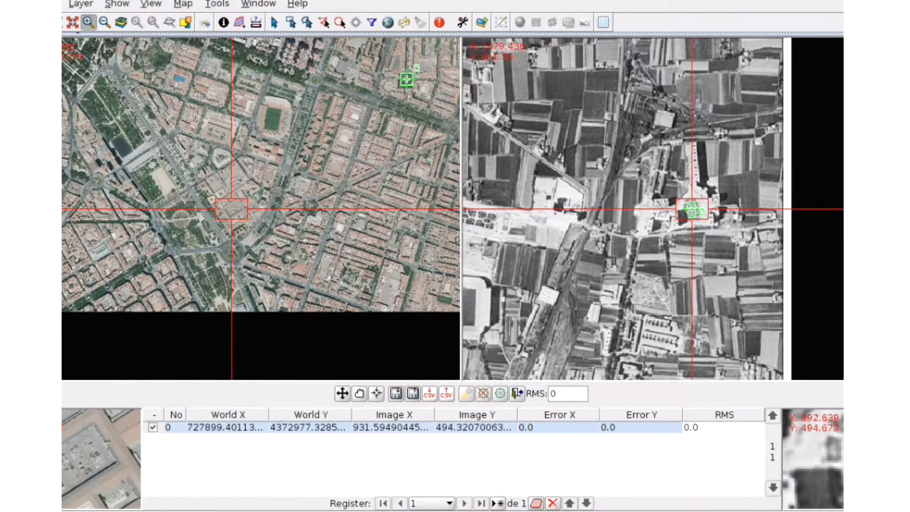
left_click(492, 358)
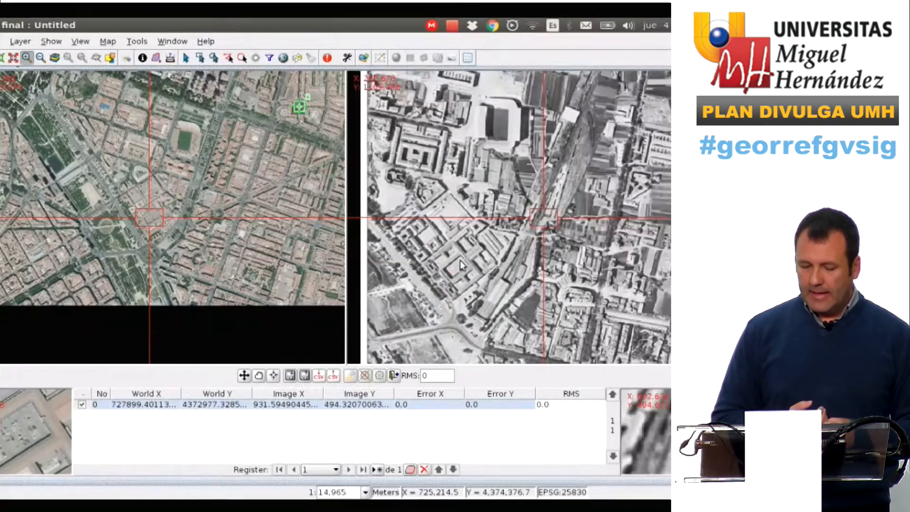
left_click_drag(460, 260, 552, 221)
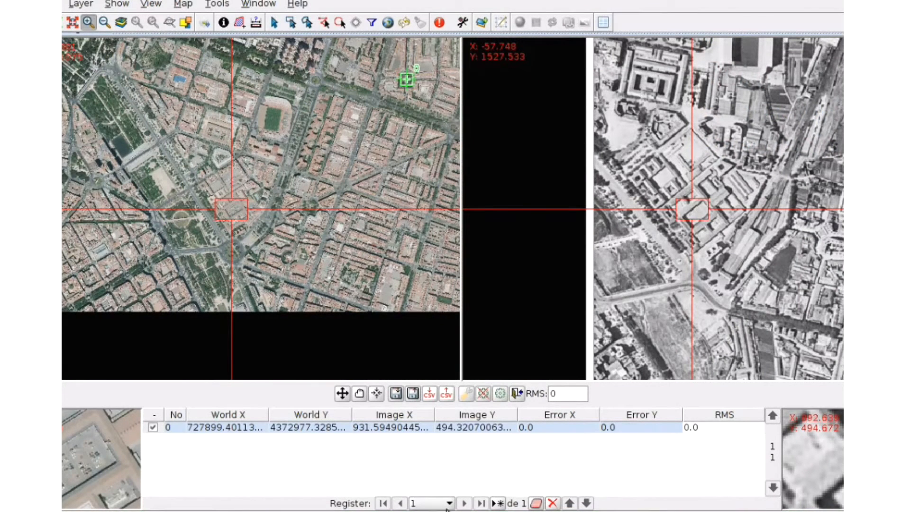
left_click(498, 503)
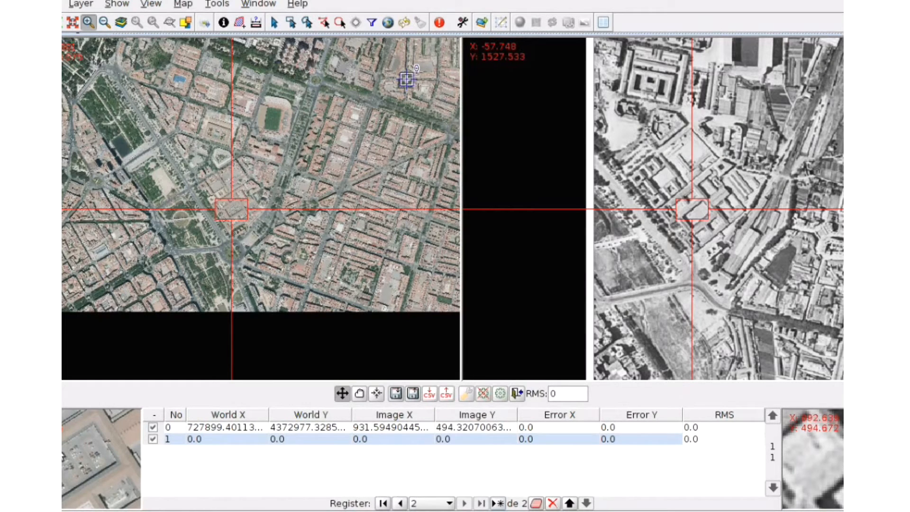
left_click(230, 204)
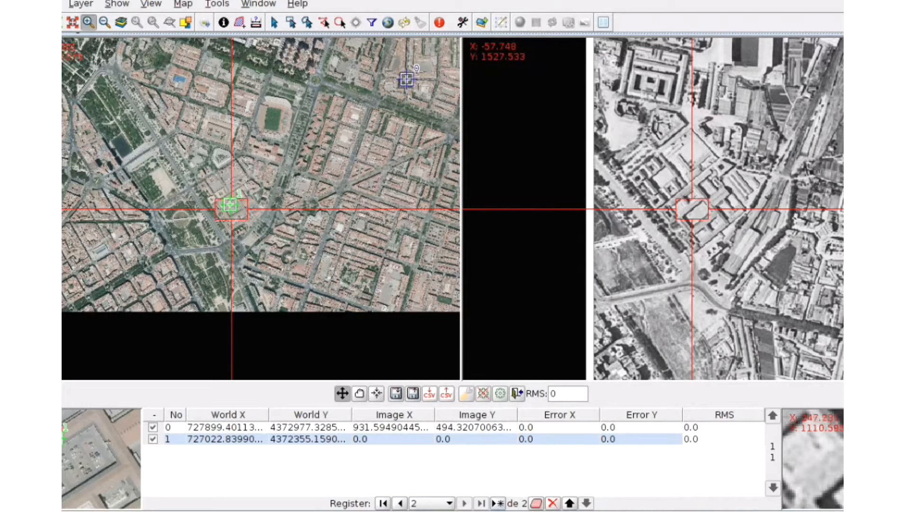
left_click(692, 208)
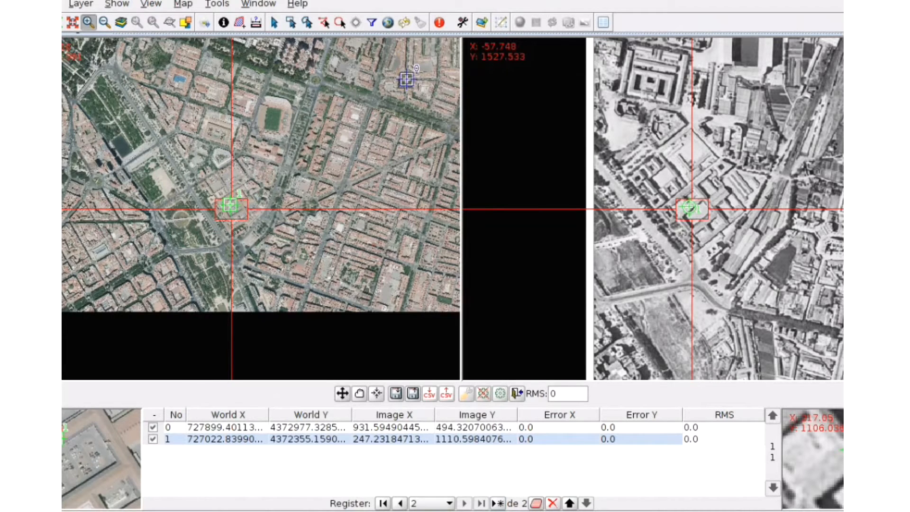
Add a third control point at a matching location in the orthophoto and the historical image
left_click_drag(426, 281, 196, 193)
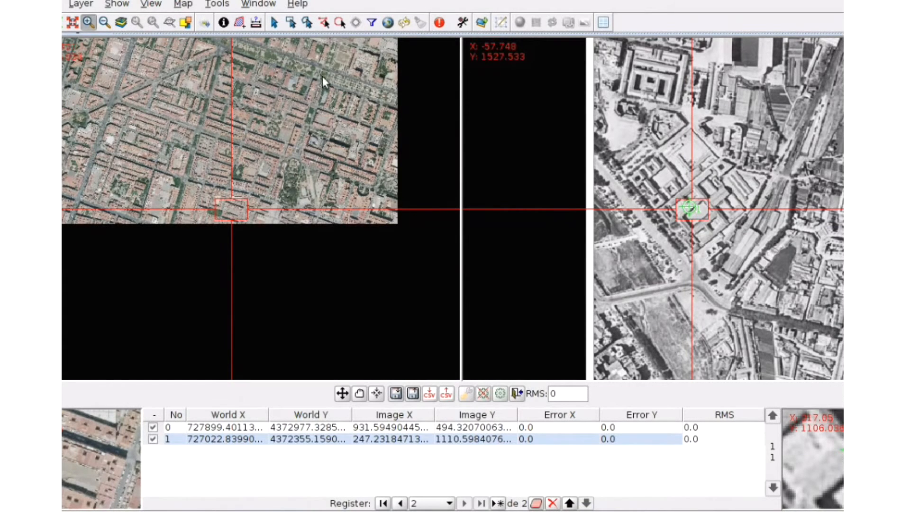
left_click_drag(322, 53, 309, 206)
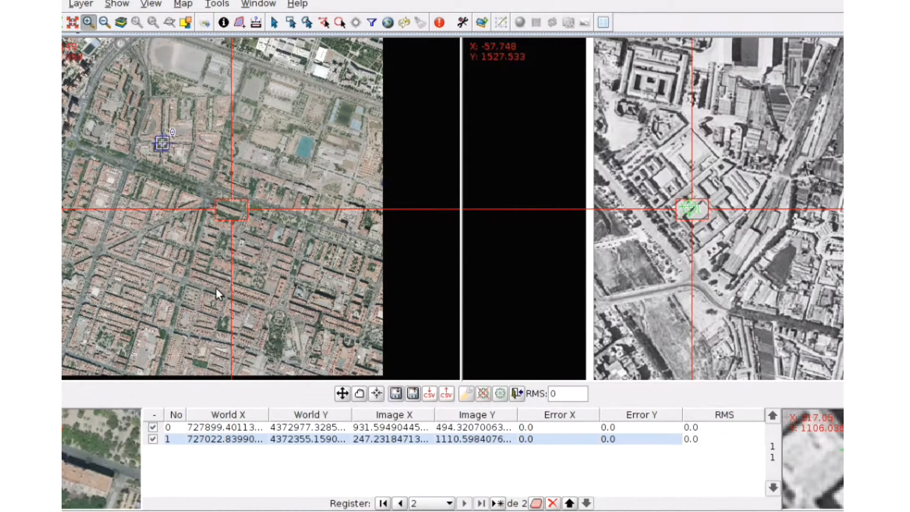
left_click_drag(192, 304, 229, 210)
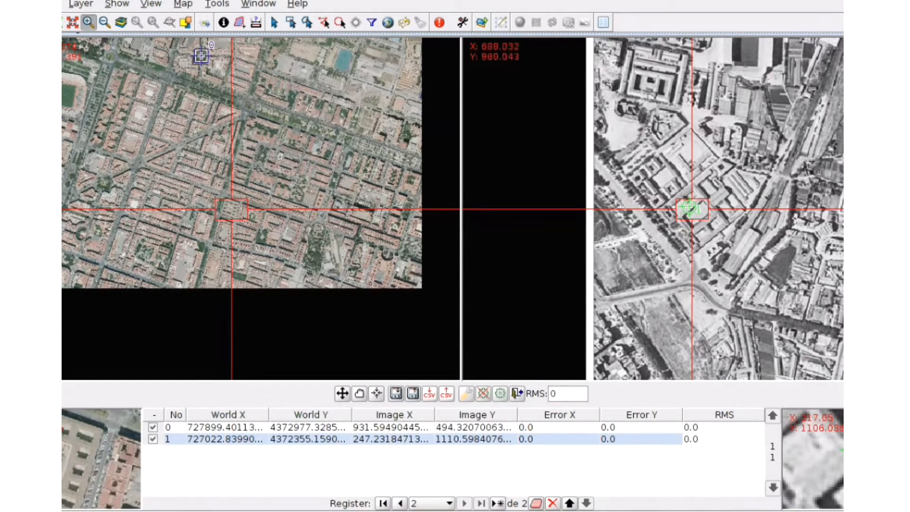
left_click_drag(893, 141, 652, 269)
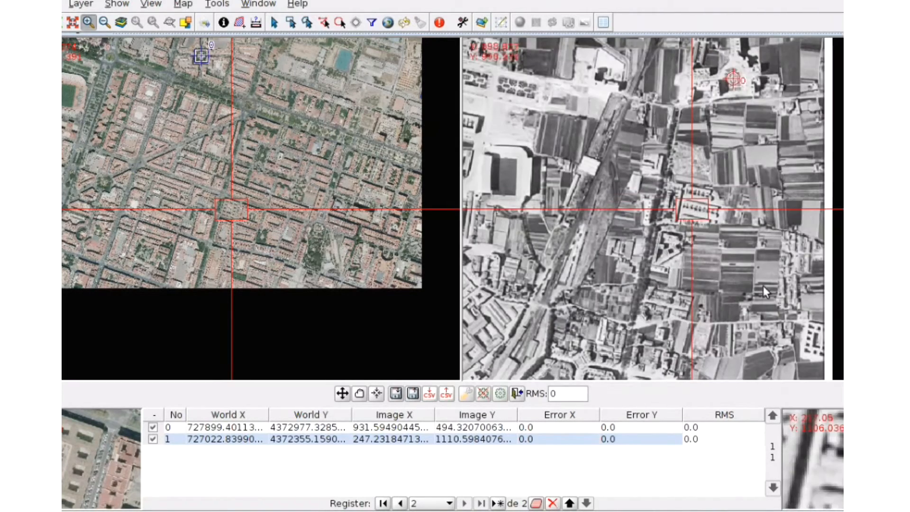
left_click_drag(818, 337, 693, 205)
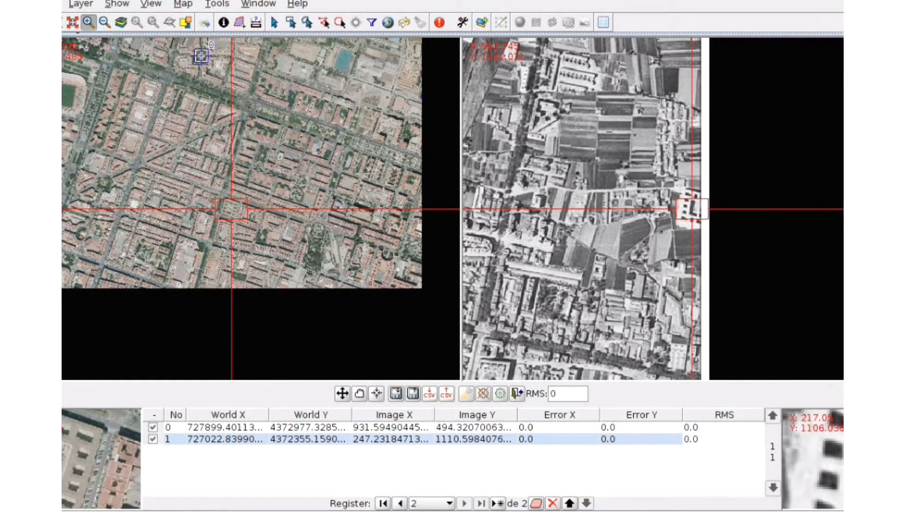
left_click(499, 504)
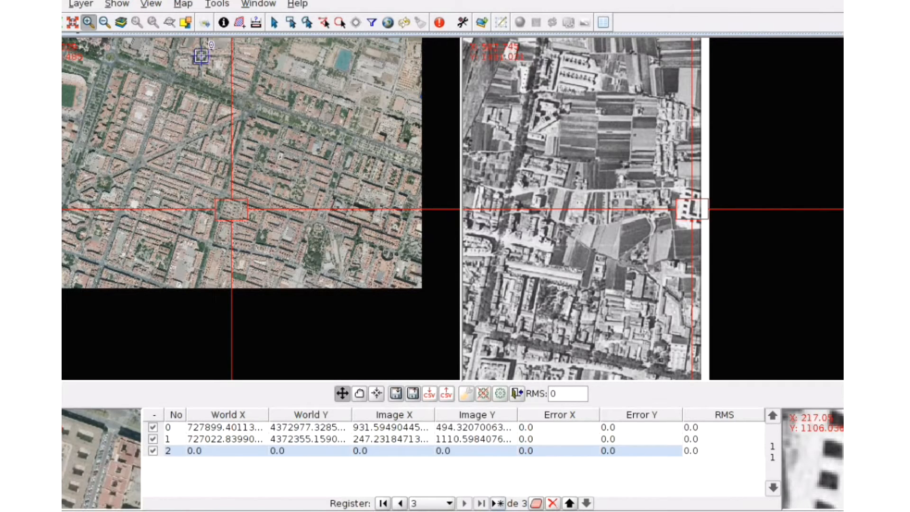
left_click(55, 439)
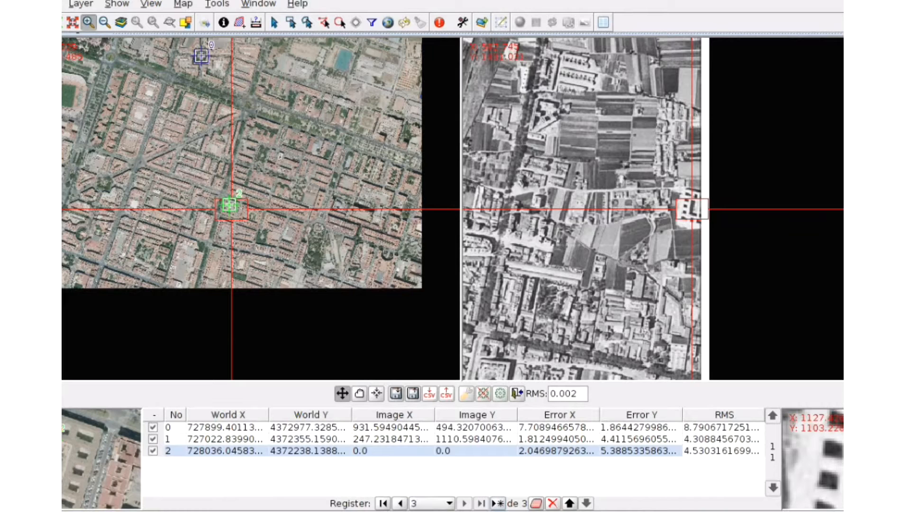
left_click(691, 202)
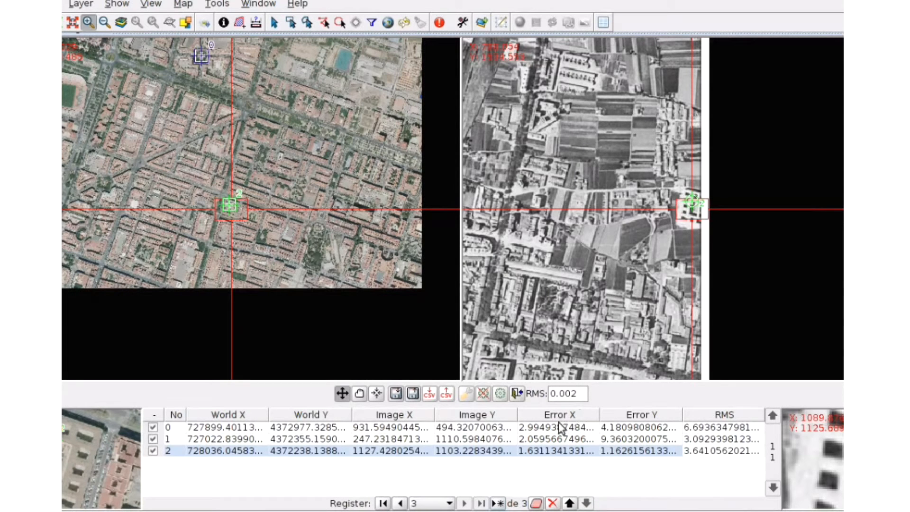
Export the control points table to a text file named Valencia in the Videos/01_Valencia folder
left_click(431, 394)
double_click(308, 251)
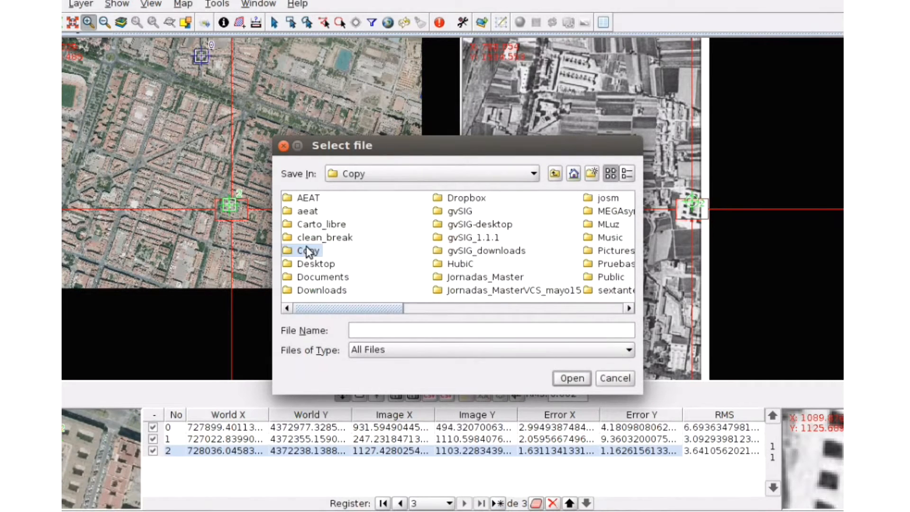
double_click(571, 267)
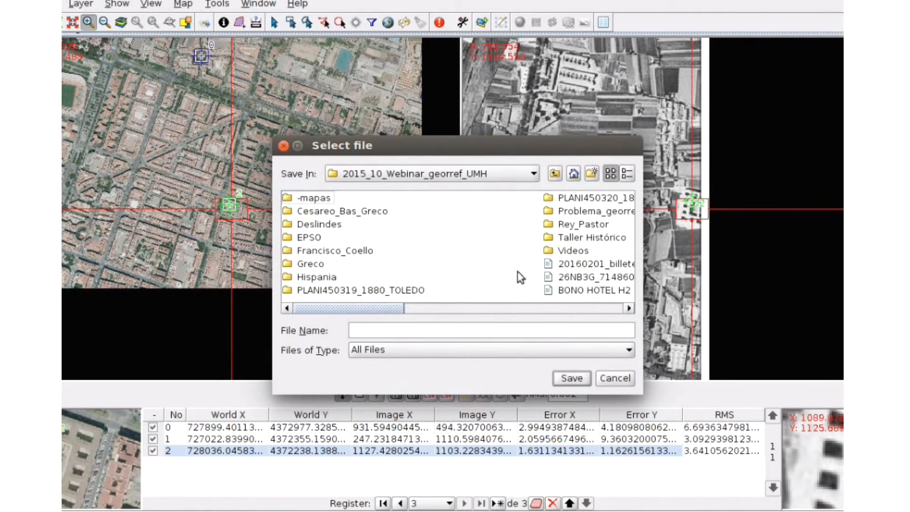
double_click(576, 251)
double_click(346, 198)
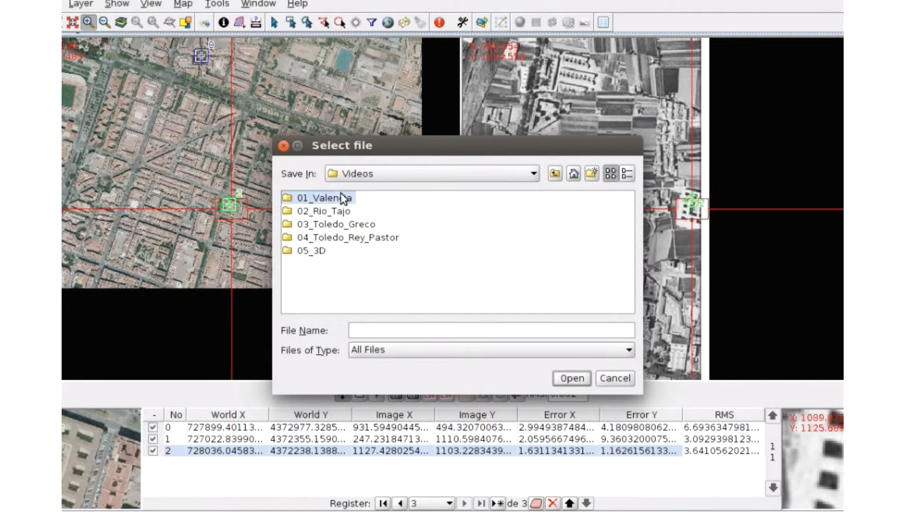
left_click(408, 329)
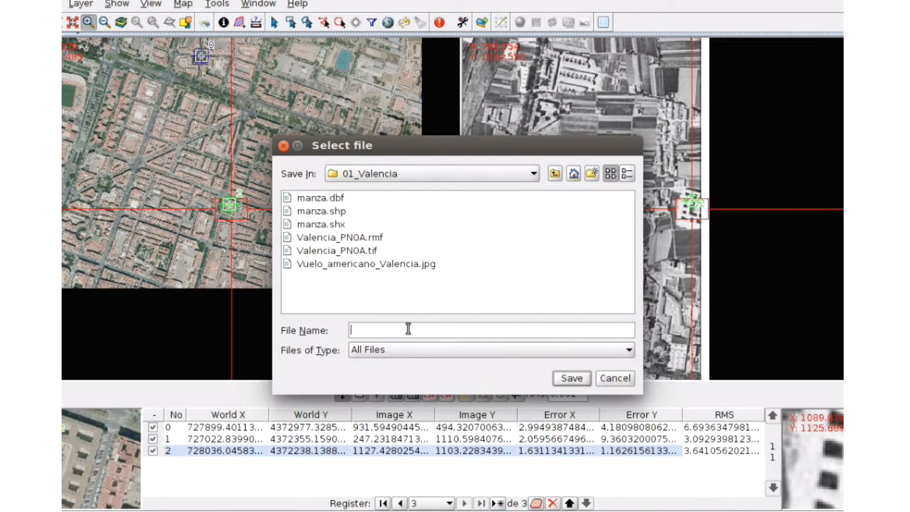
type("VAlencia")
key("BackSpace")
type("a")
left_click(574, 378)
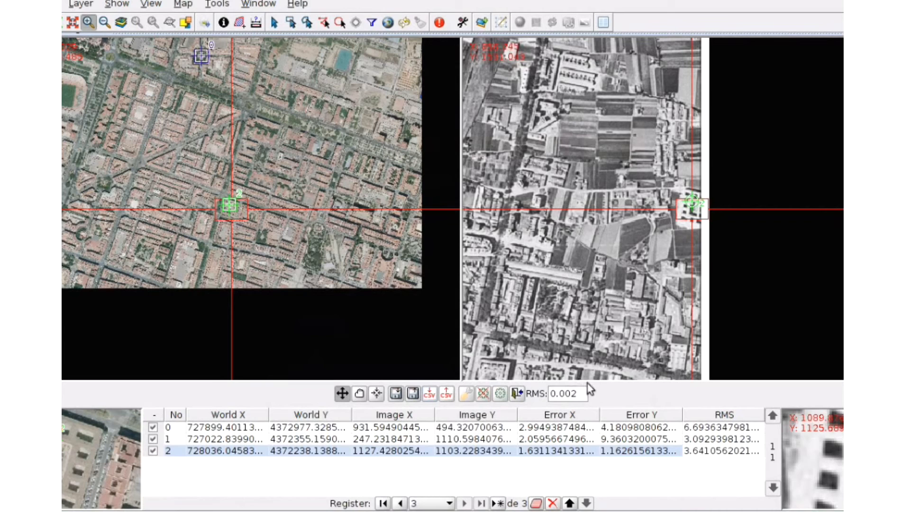
Run a georeferencing test with the recommended pixel size and review each control point in the result
left_click(500, 394)
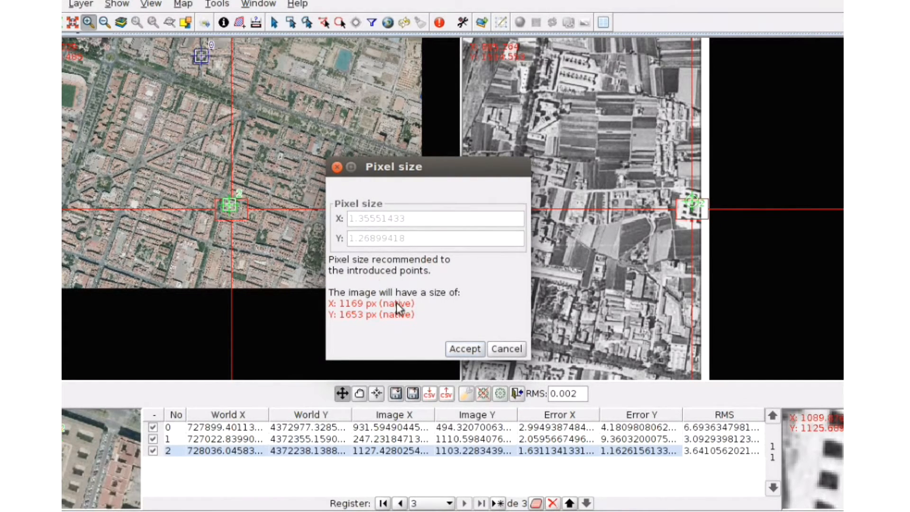
left_click(465, 349)
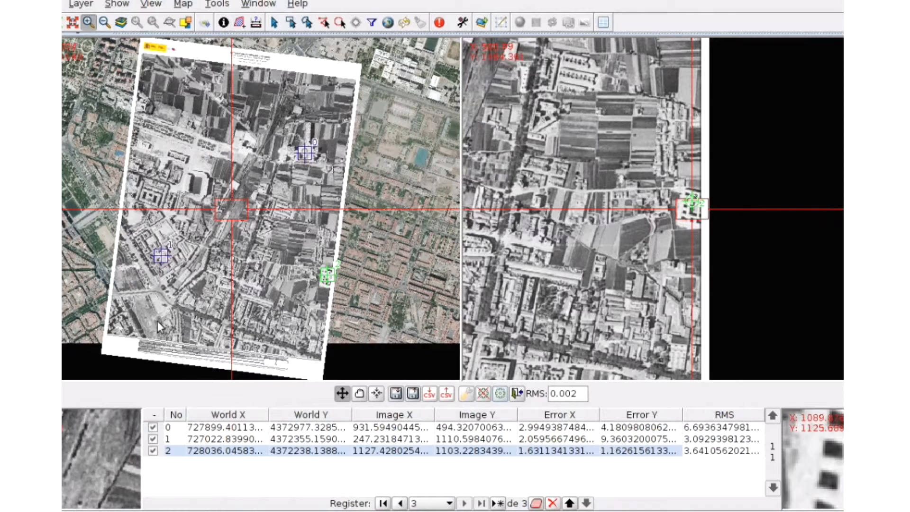
left_click(376, 393)
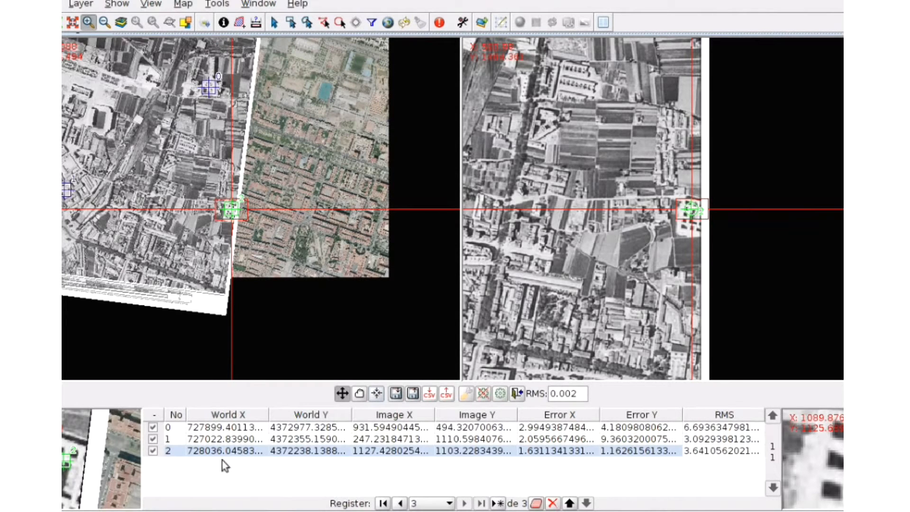
left_click(237, 439)
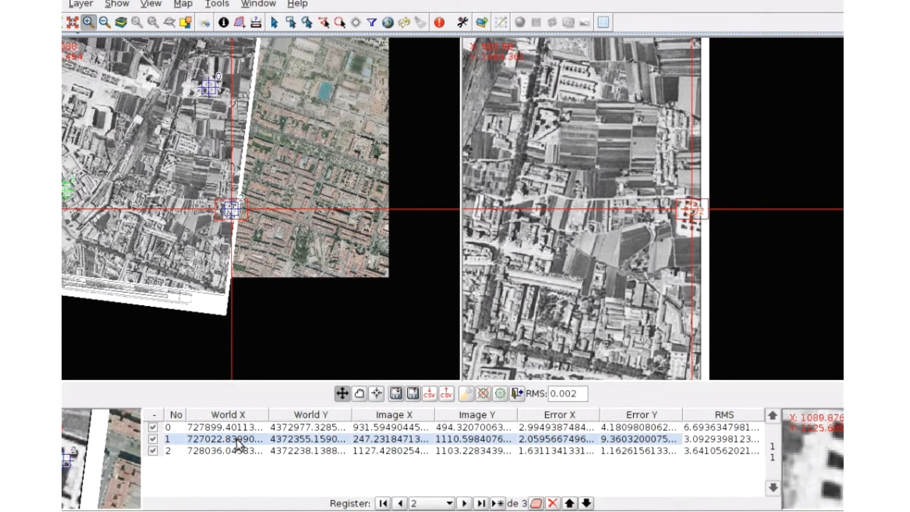
left_click(377, 394)
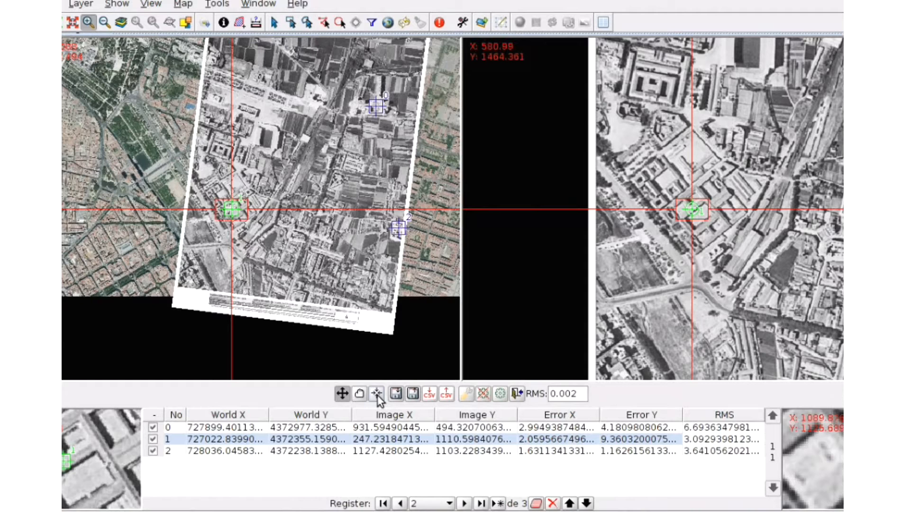
left_click(329, 427)
left_click(377, 396)
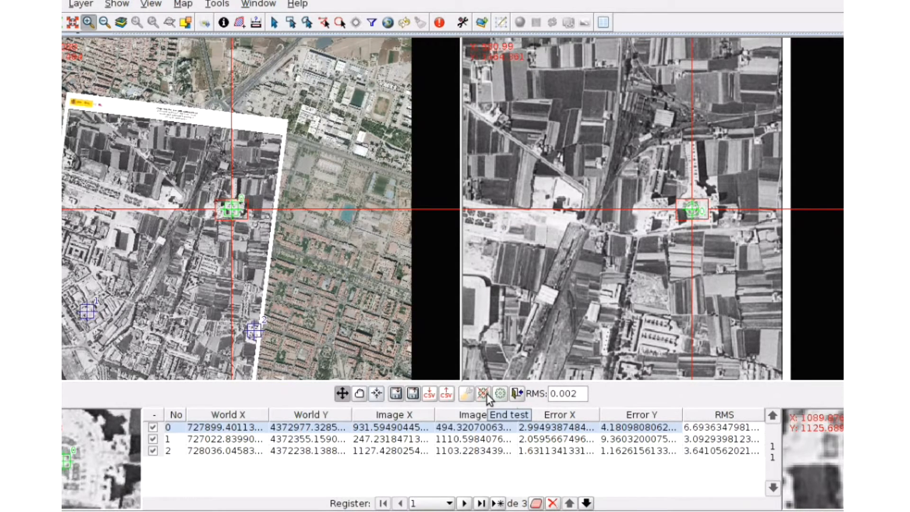
End the test, close georeferencing, save the transformation as the raster's default and load the result into the view
left_click(518, 394)
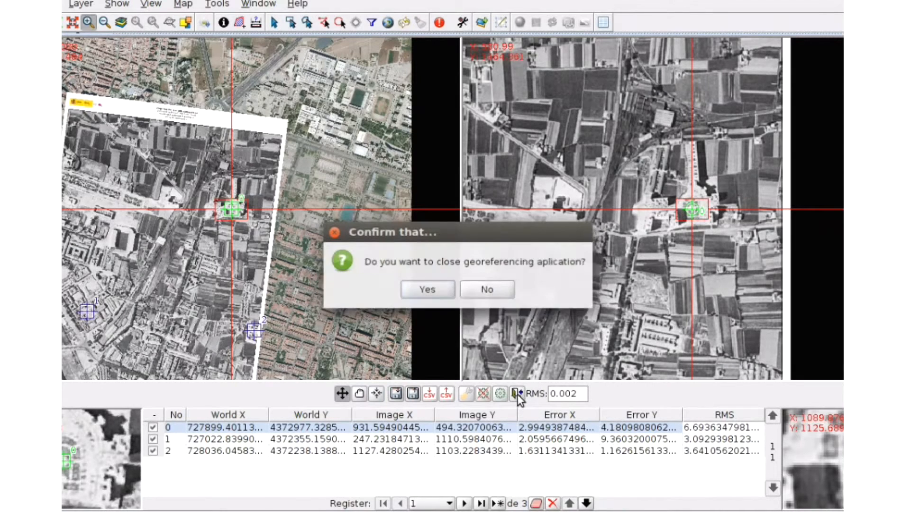
left_click(426, 290)
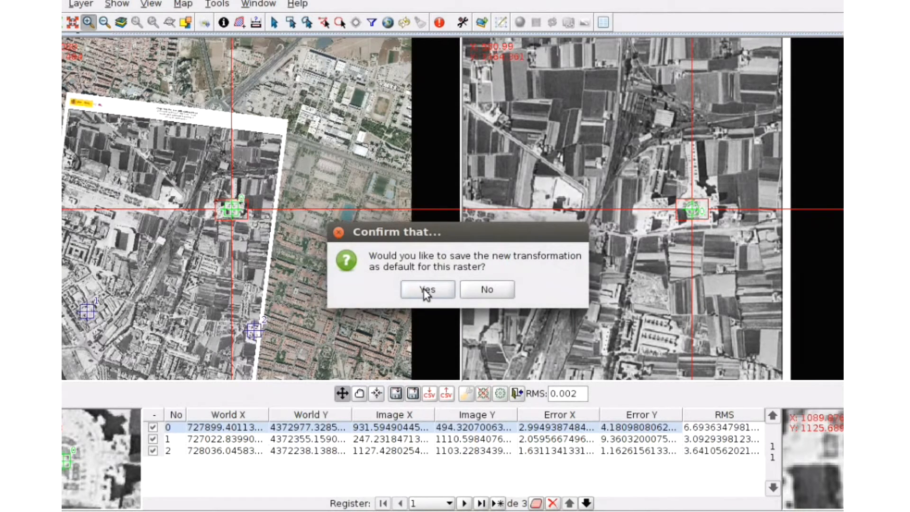
left_click(426, 290)
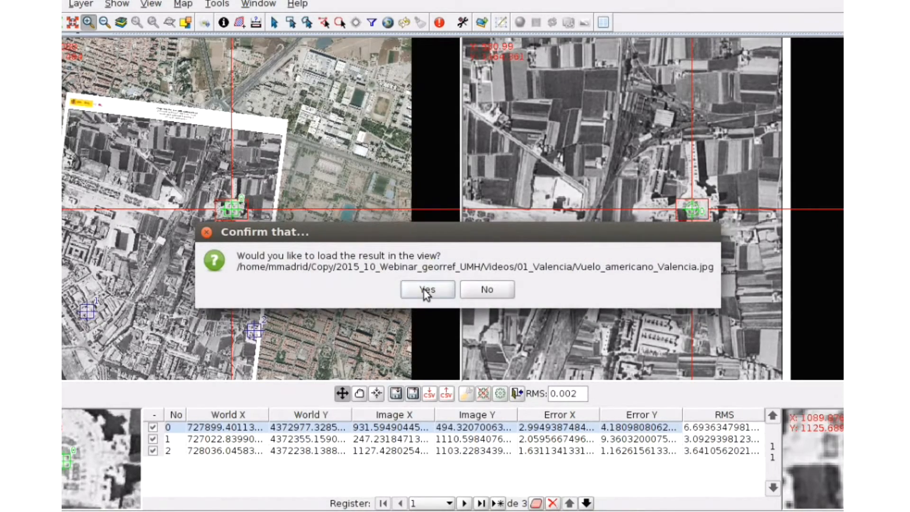
left_click(424, 289)
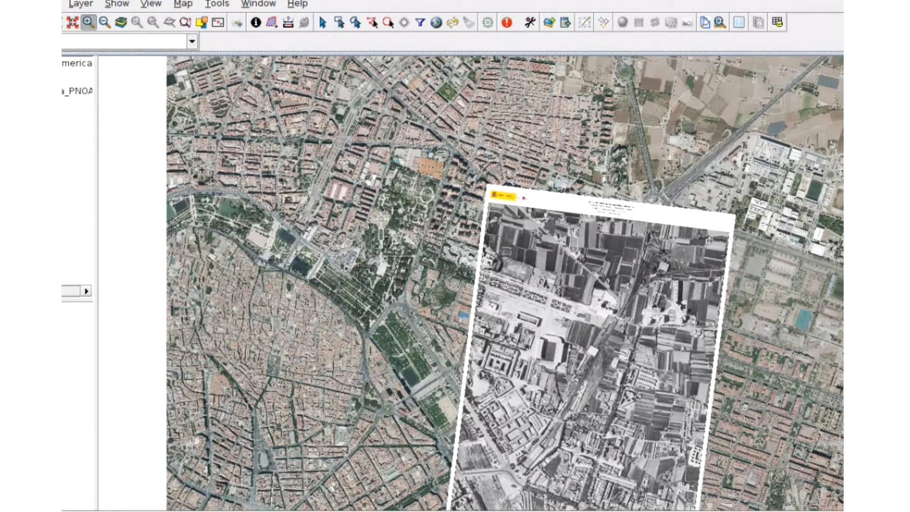
Open the historical image layer's raster properties and enable transparency by pixel
left_click(64, 66)
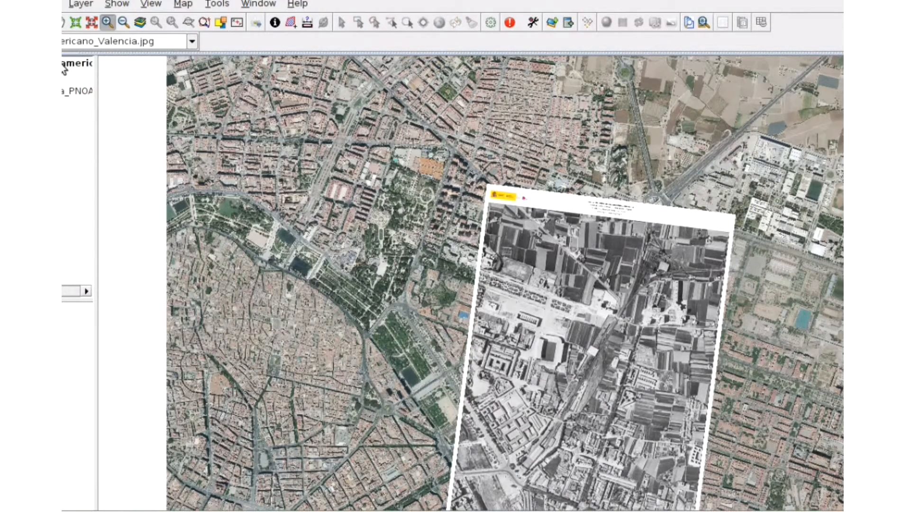
right_click(65, 66)
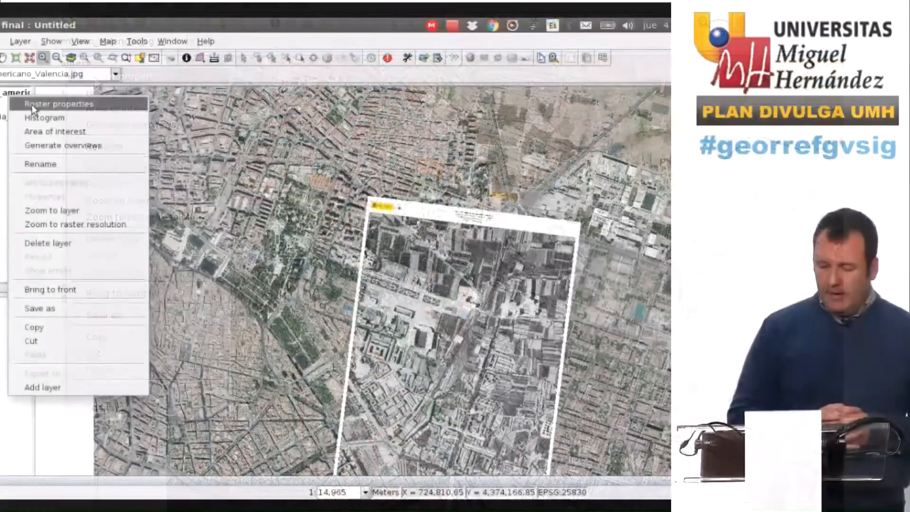
left_click(33, 104)
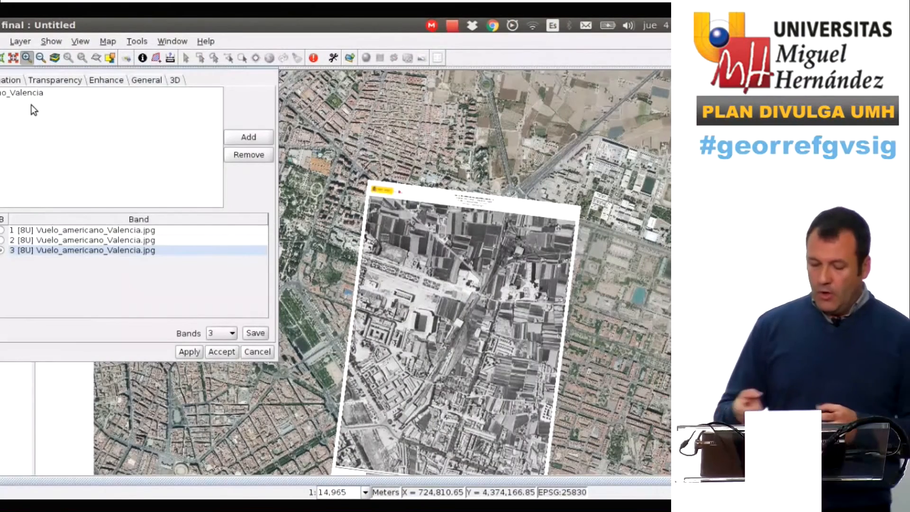
left_click(61, 77)
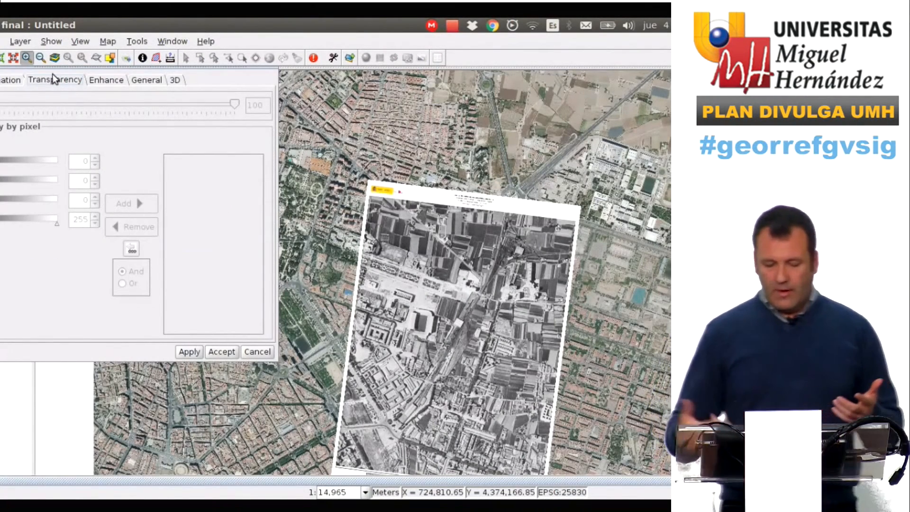
left_click(1, 140)
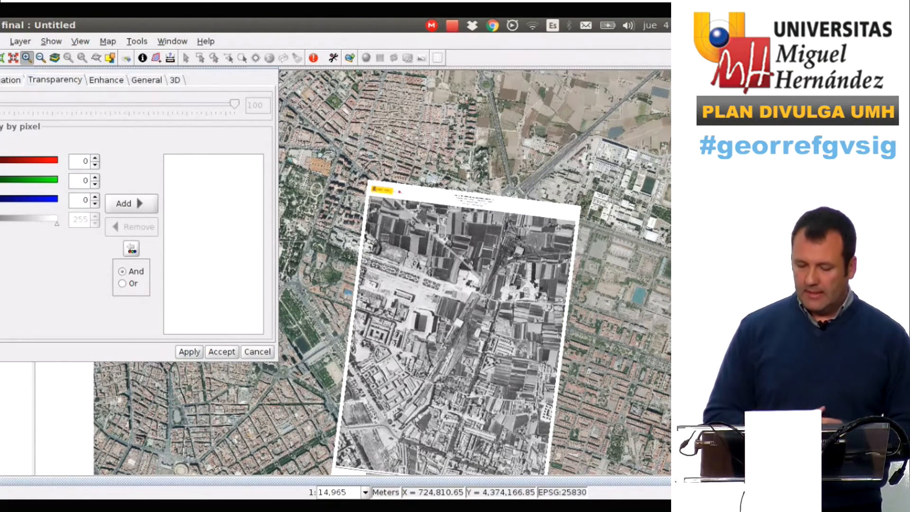
Add and remove white 255, 255, 255 as a transparent pixel value
left_click(47, 161)
mouse_move(46, 161)
left_mouse_down()
mouse_move(63, 163)
mouse_move(22, 181)
mouse_move(63, 183)
left_mouse_up()
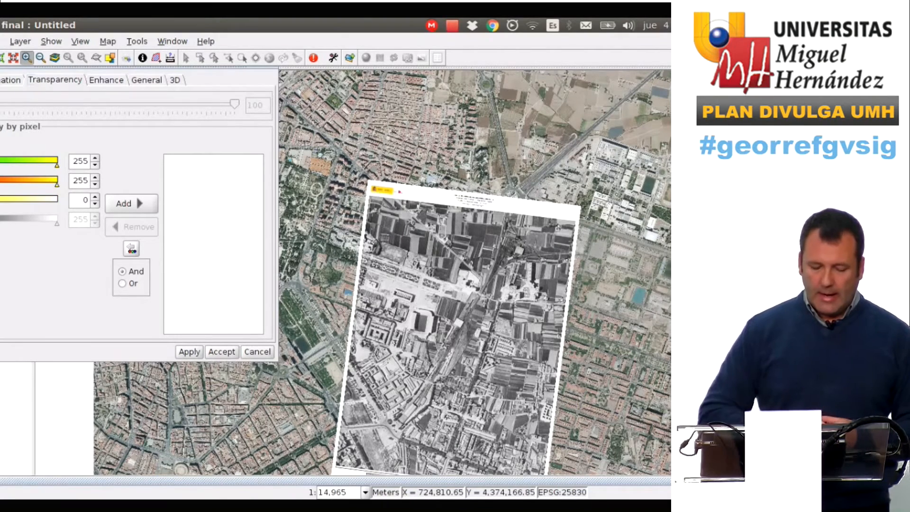
left_click_drag(5, 199, 64, 201)
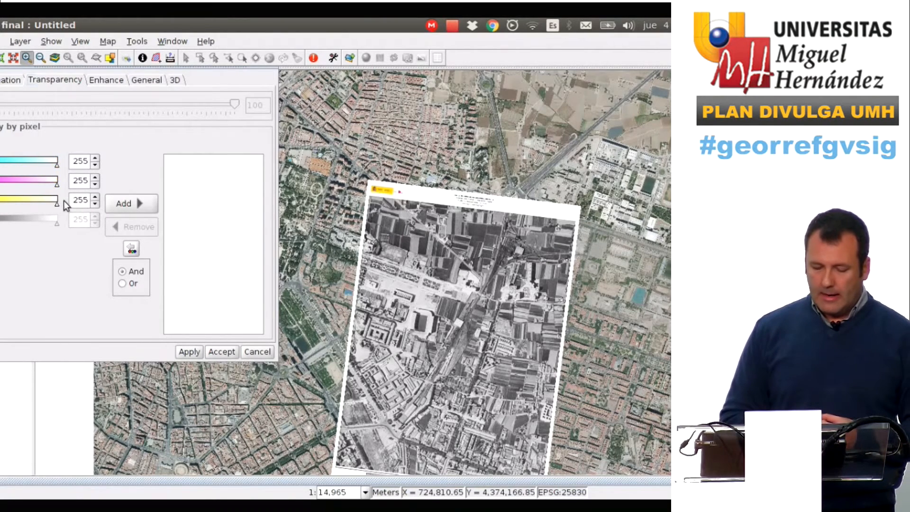
left_click(115, 208)
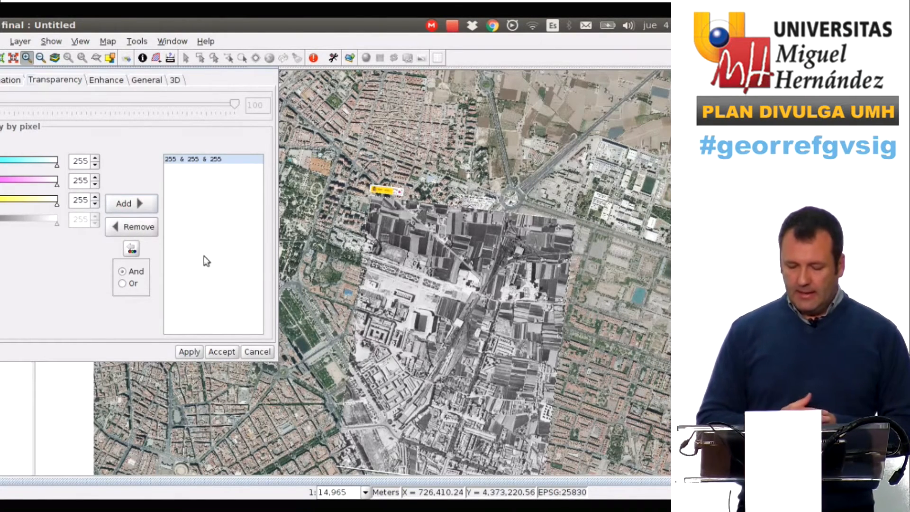
left_click(128, 228)
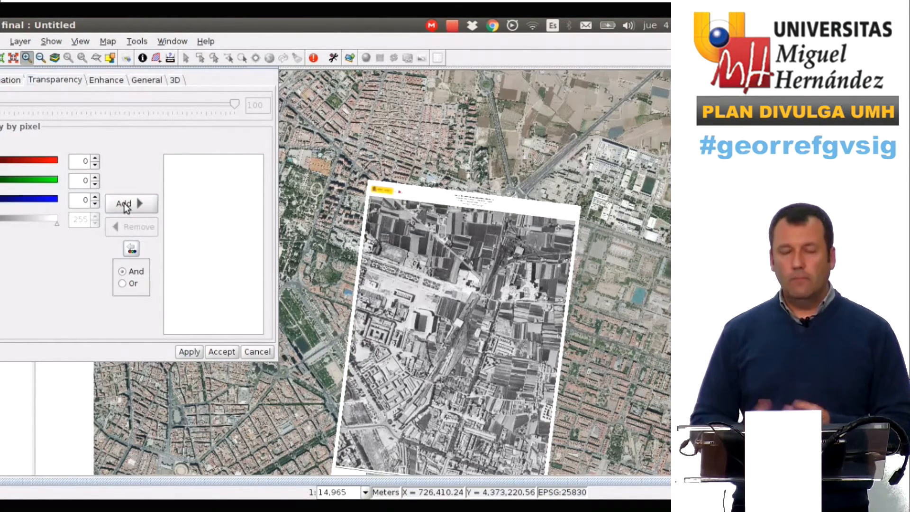
Make white 255, 255, 255 pixels transparent on the historical image and accept the raster properties
left_click_drag(0, 163, 57, 164)
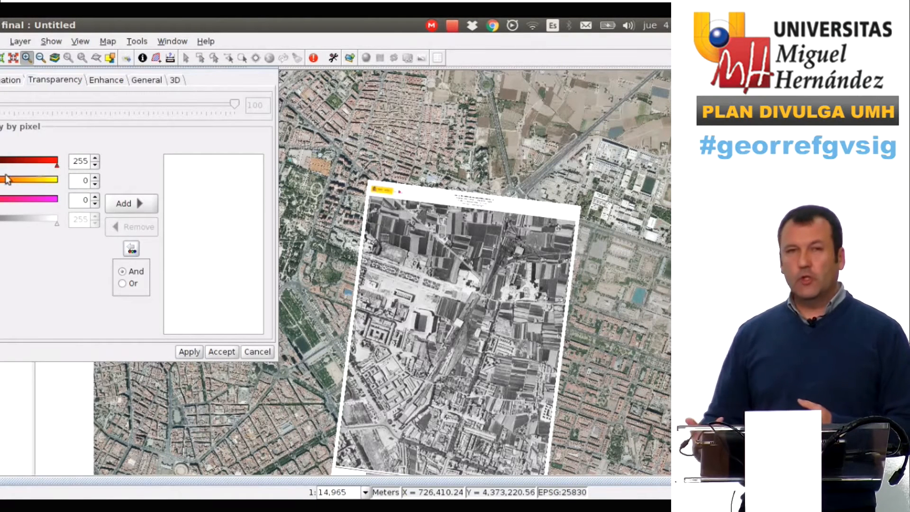
left_click_drag(0, 182, 57, 183)
left_click_drag(0, 200, 58, 200)
left_click(130, 201)
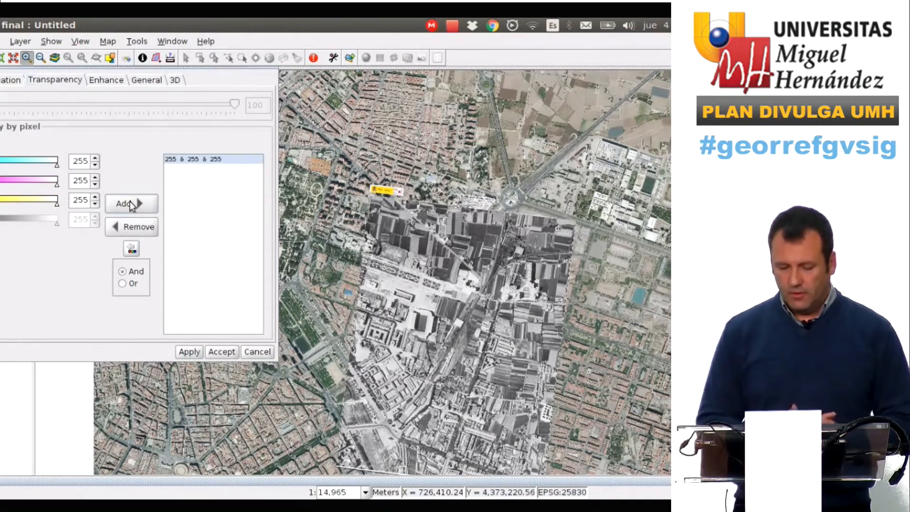
left_click(222, 352)
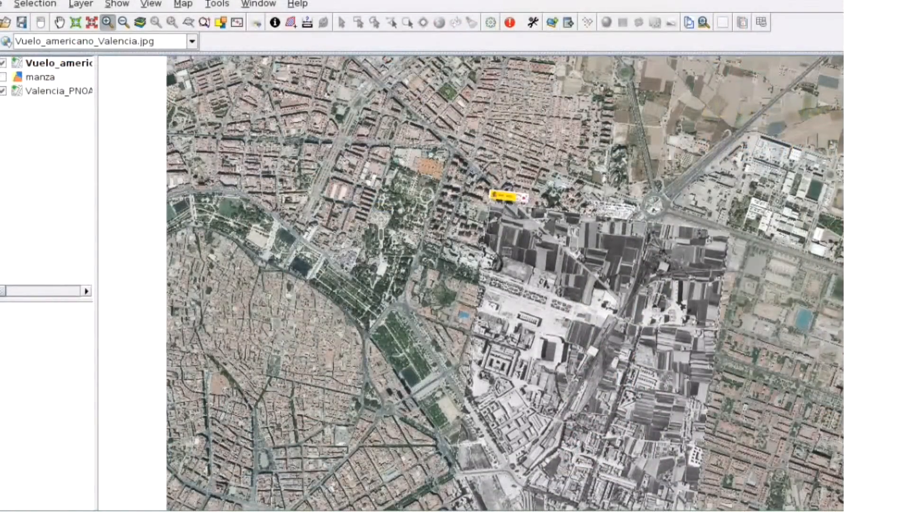
Examine how the georeferenced historical image aligns with the orthophoto, toggling the historical layer on and off
left_click_drag(519, 325, 533, 335)
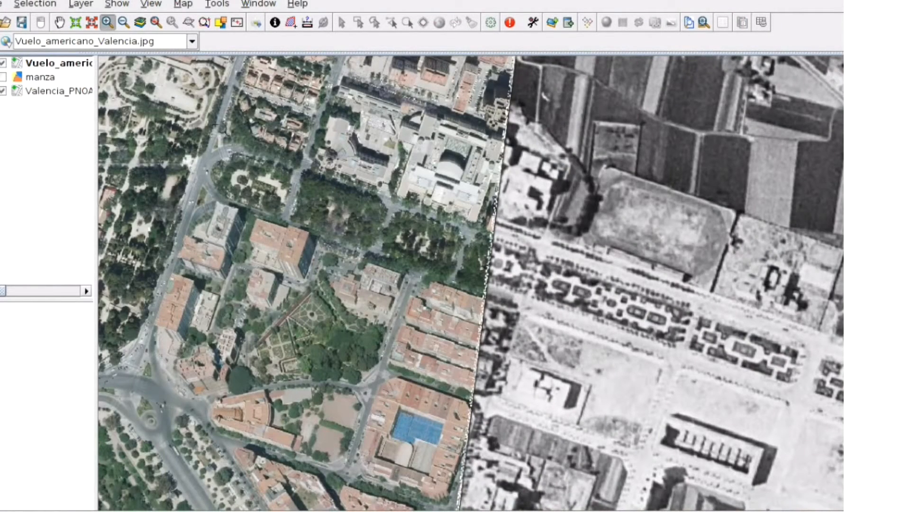
left_click(59, 22)
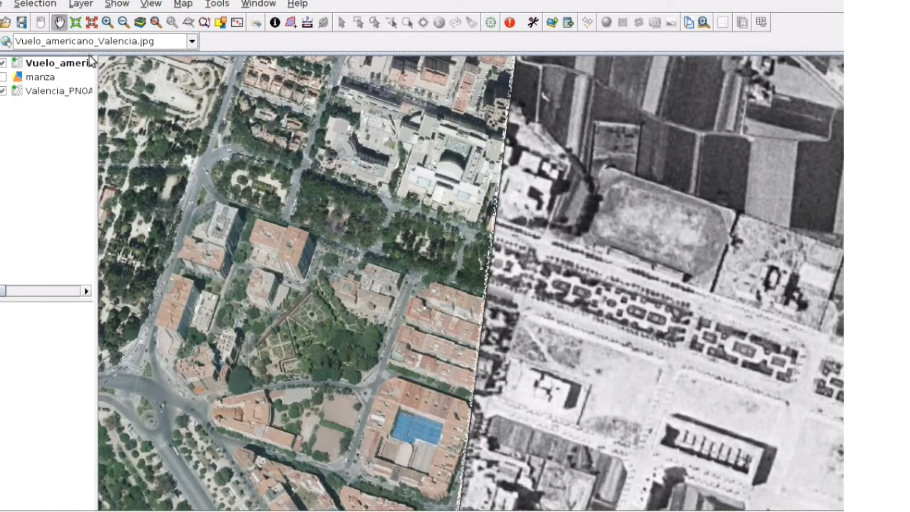
left_click_drag(557, 438, 572, 105)
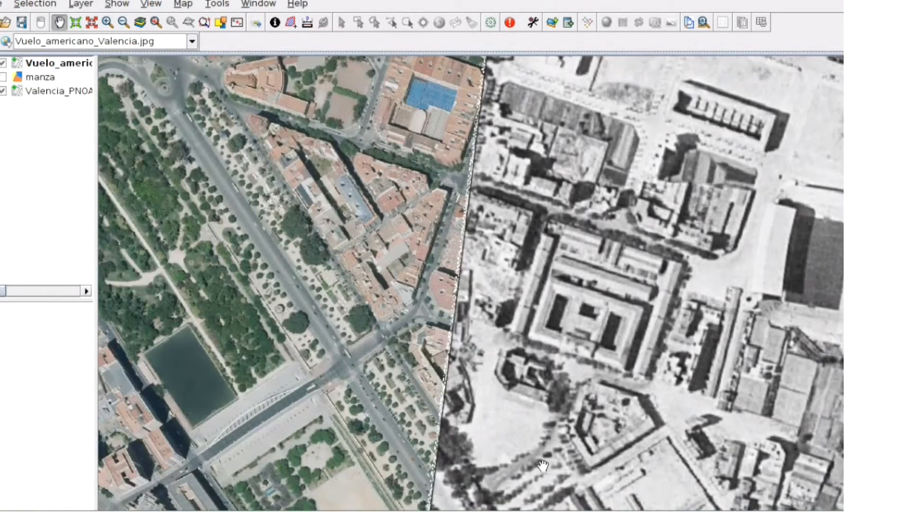
left_click_drag(566, 451, 538, 355)
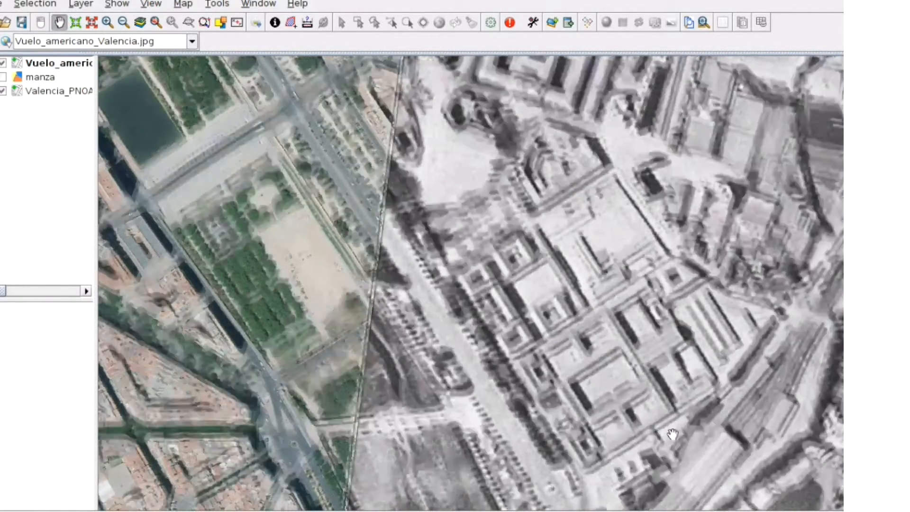
left_click_drag(672, 434, 522, 282)
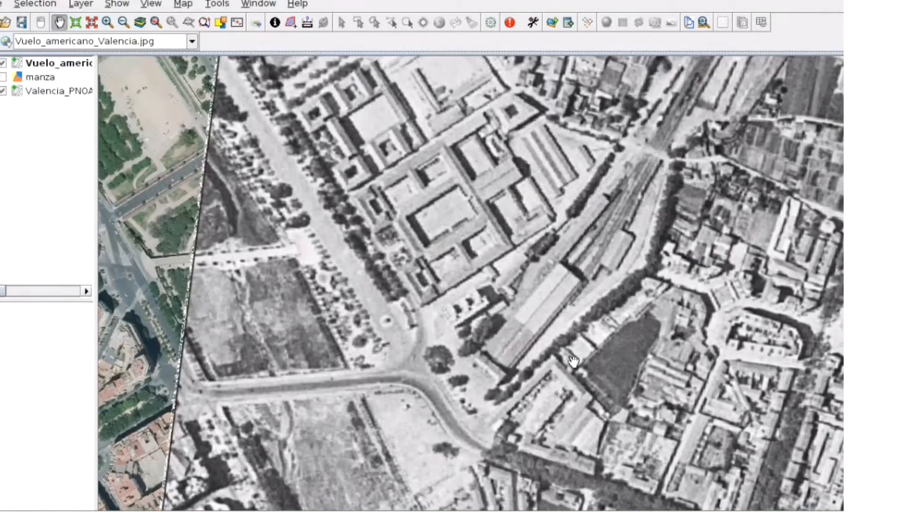
left_click(3, 64)
left_click(3, 64)
left_click(4, 64)
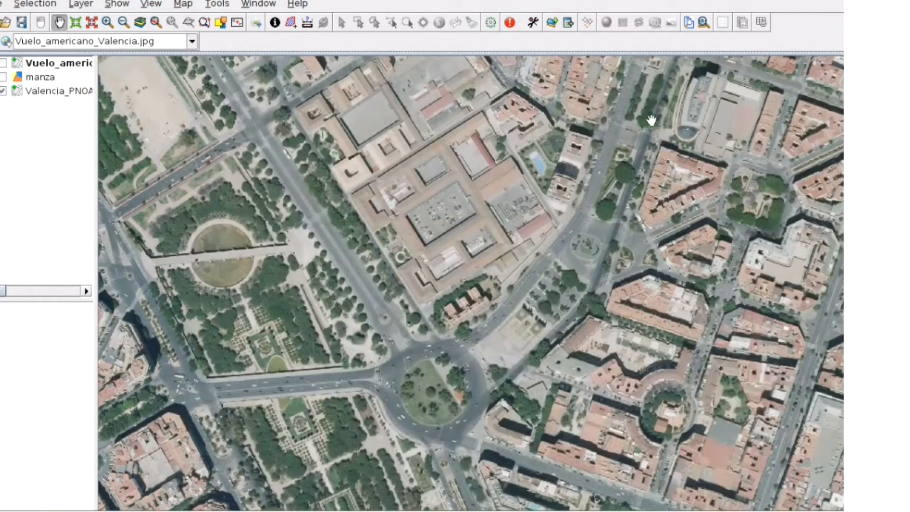
left_click_drag(721, 89, 609, 457)
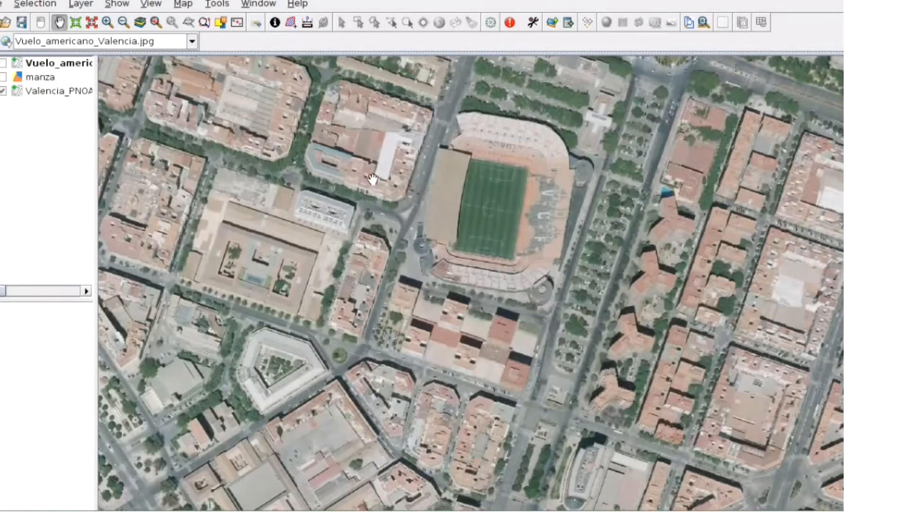
left_click(3, 64)
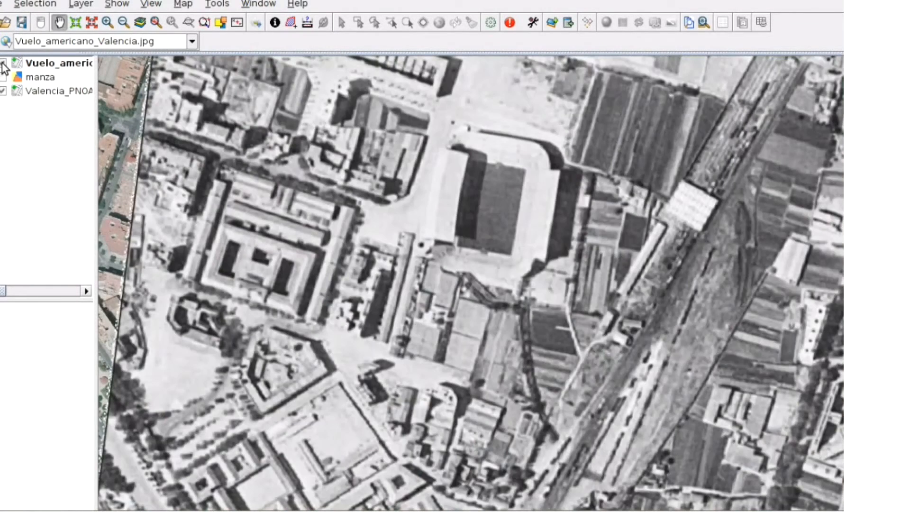
Turn on the manza block layer and move it above the historical image in the layer list
left_click(3, 64)
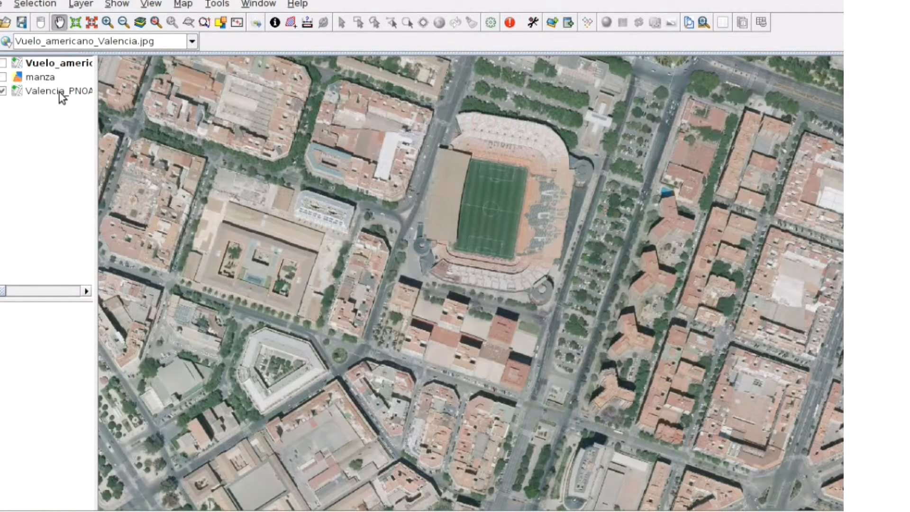
left_click(3, 77)
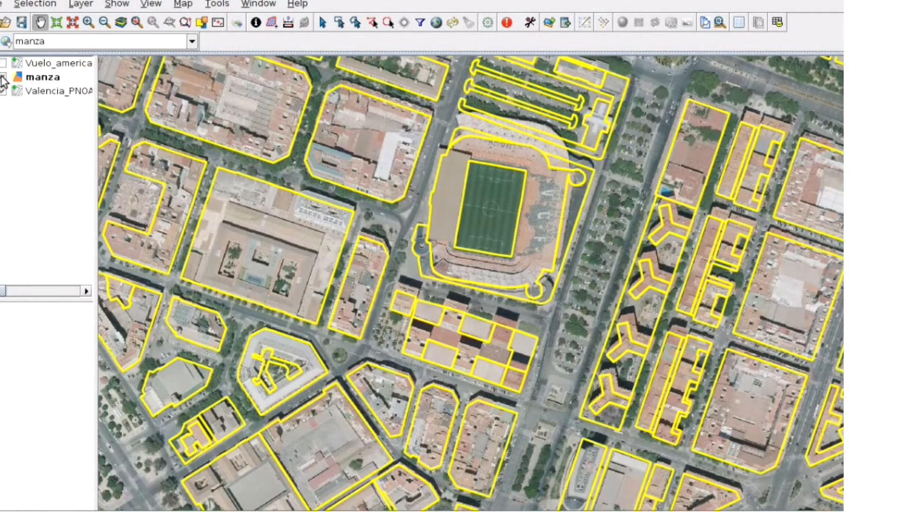
left_click(3, 64)
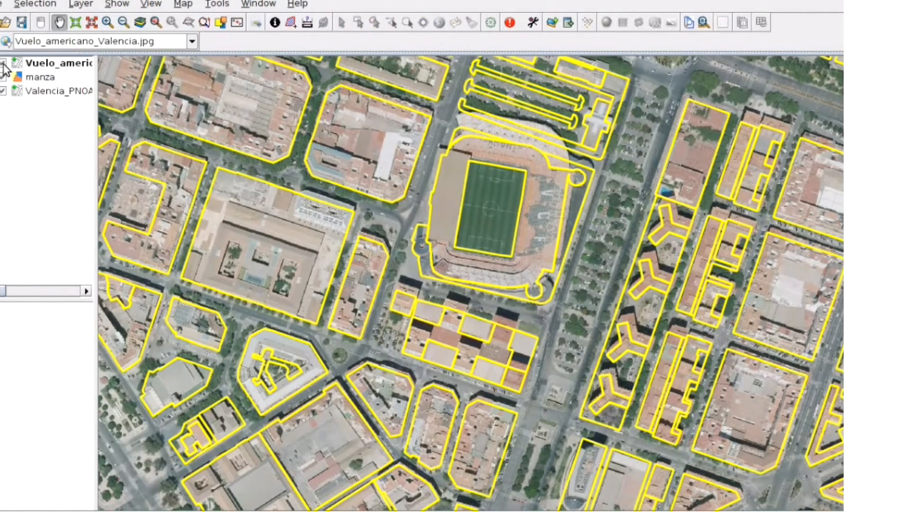
left_click_drag(39, 67, 39, 60)
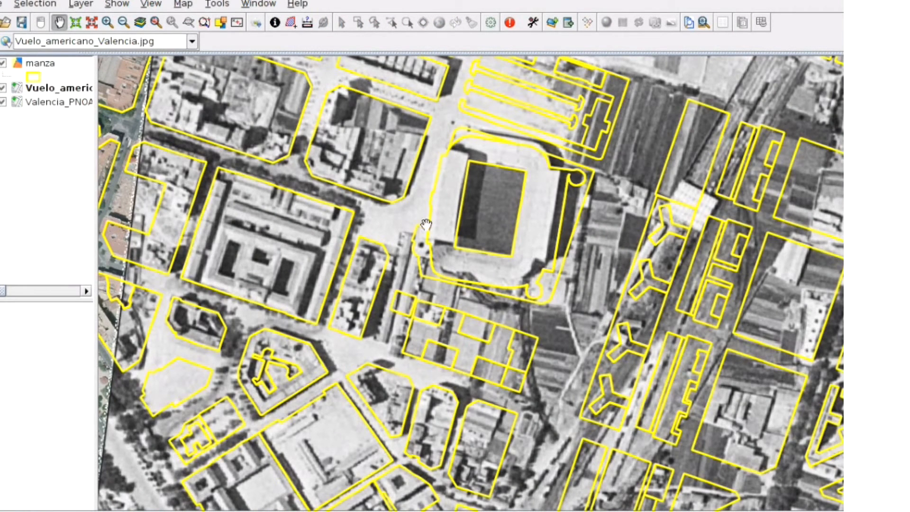
Pan around the map to examine how the block outlines fit the historical image
left_click_drag(719, 151, 581, 418)
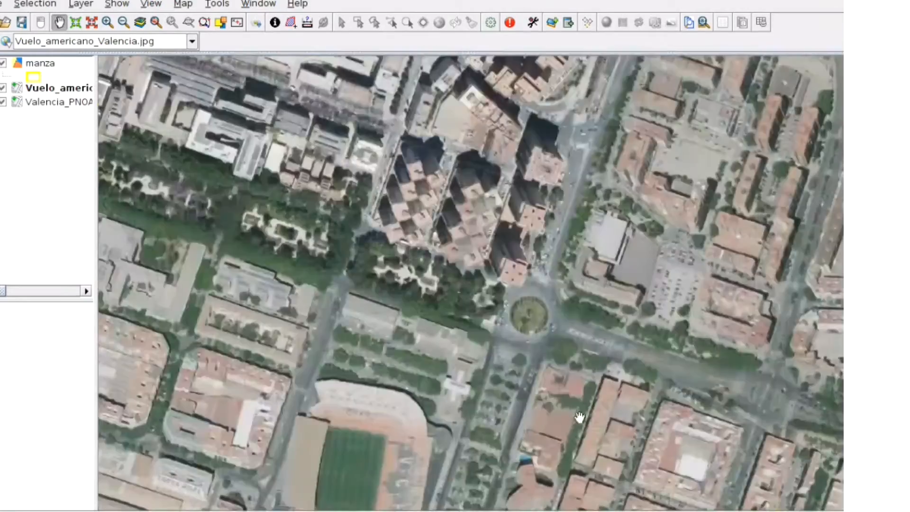
left_click_drag(769, 162, 560, 347)
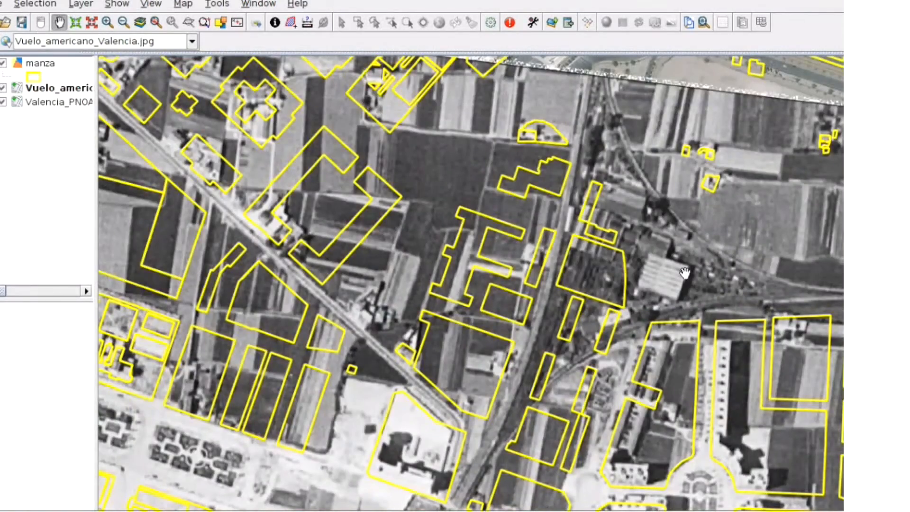
left_click_drag(385, 192, 454, 267)
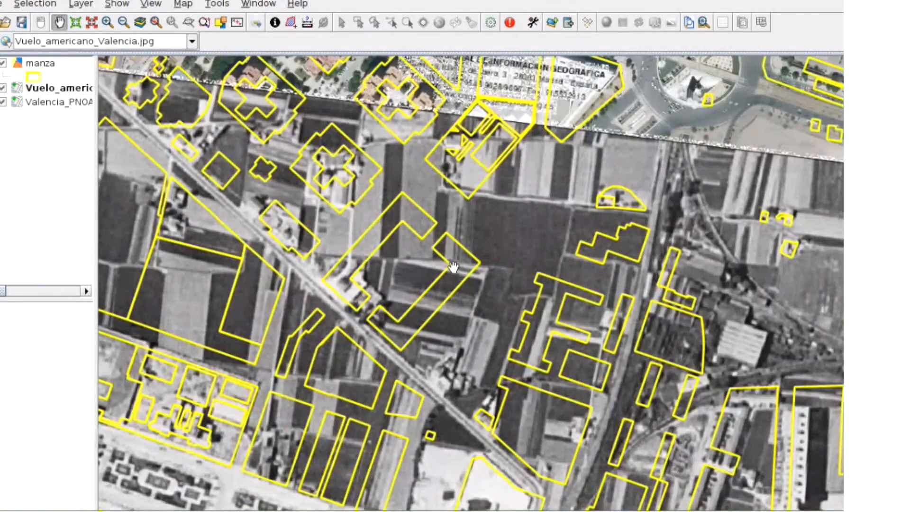
left_click_drag(535, 171, 577, 310)
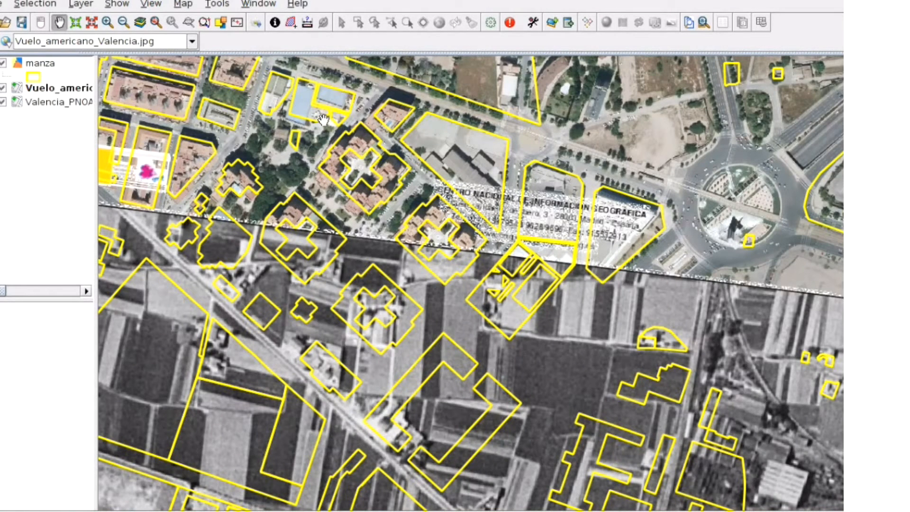
left_click(567, 1)
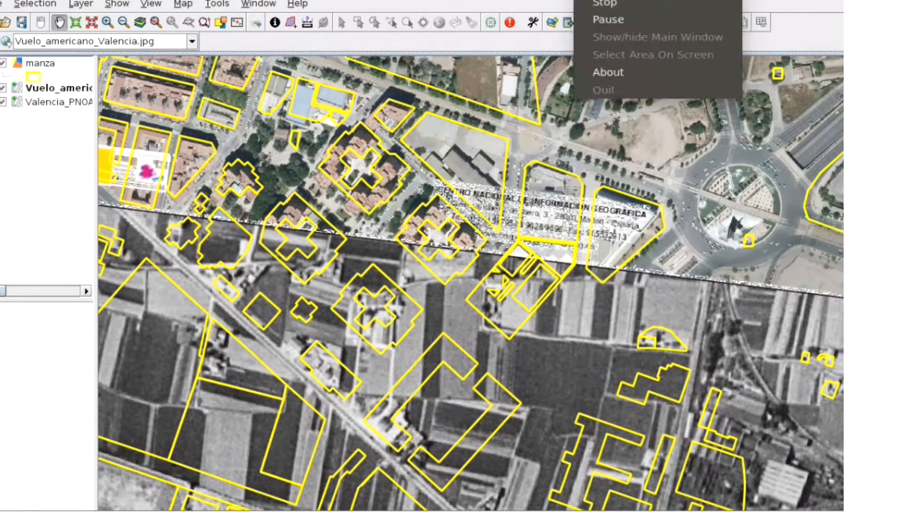
left_click(601, 4)
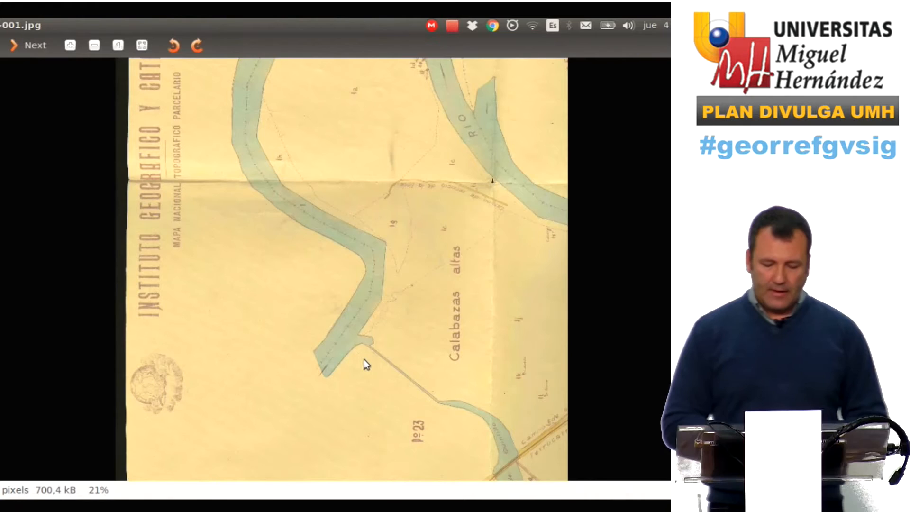
Examine the scanned historical cadastral map of the Tajo river in the image viewer
scroll(366, 360, "up", 3)
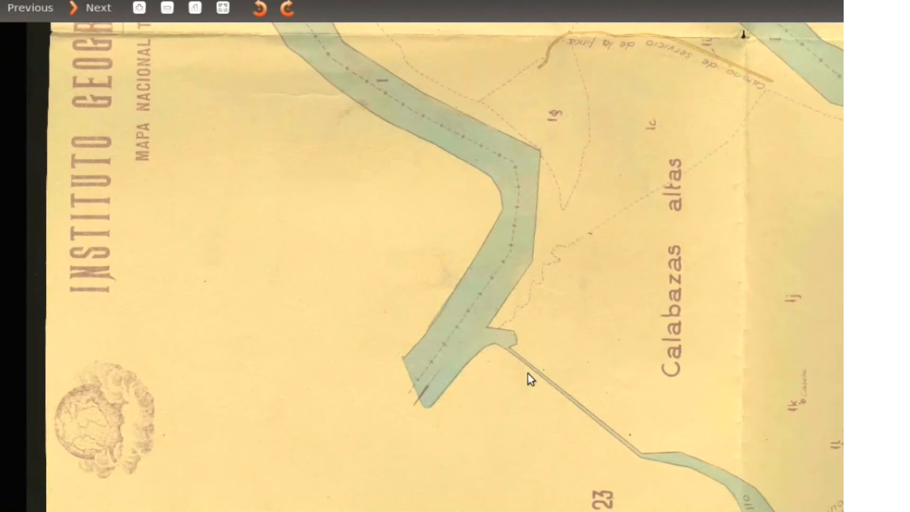
scroll(464, 323, "down", 1)
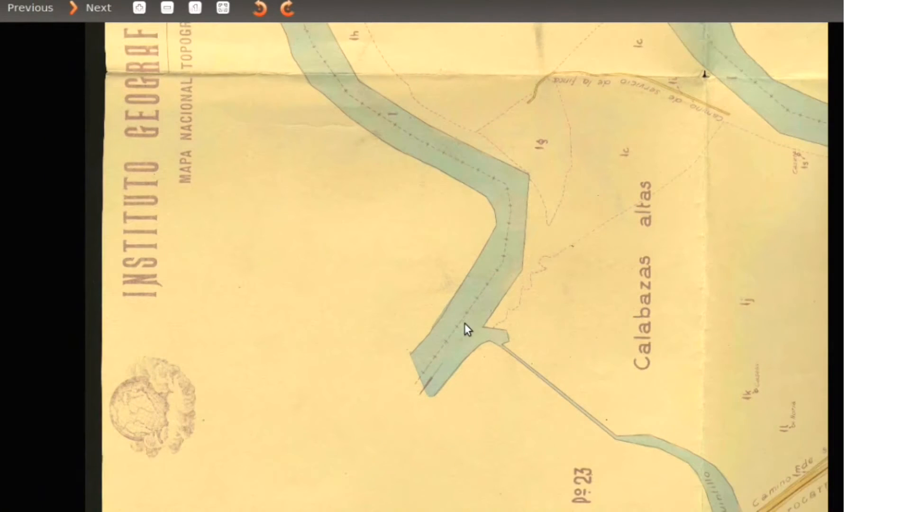
left_click_drag(713, 207, 458, 276)
scroll(817, 280, "up", 4)
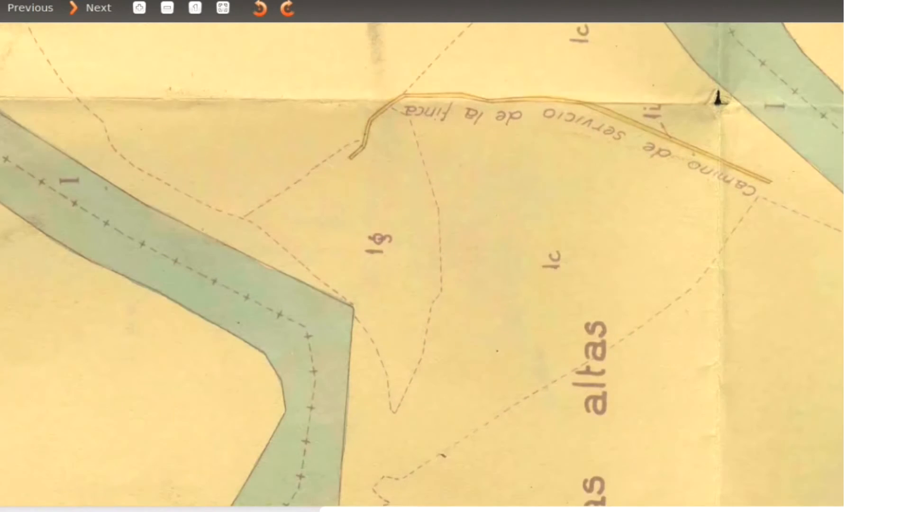
left_click_drag(769, 282, 729, 321)
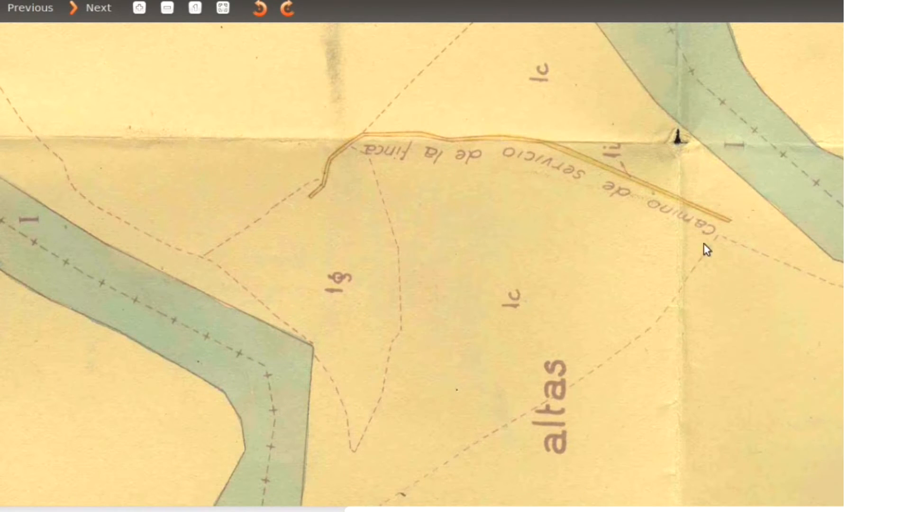
scroll(635, 205, "down", 6)
left_click_drag(563, 62, 642, 441)
left_click_drag(659, 91, 594, 385)
left_click_drag(696, 126, 650, 211)
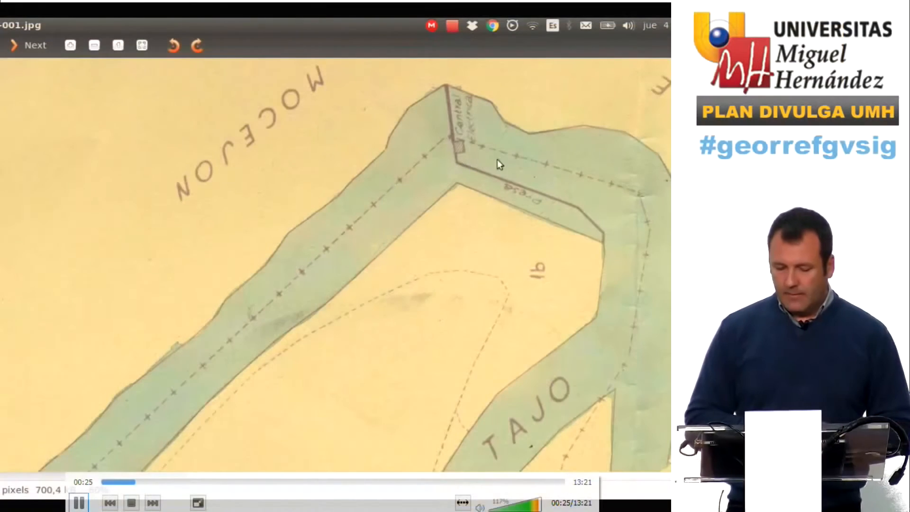
left_click_drag(520, 155, 427, 220)
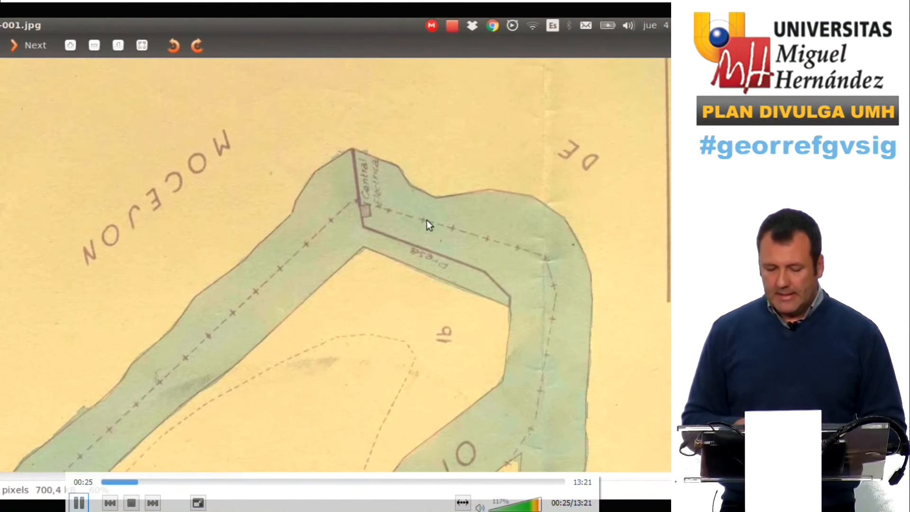
scroll(427, 204, "down", 3)
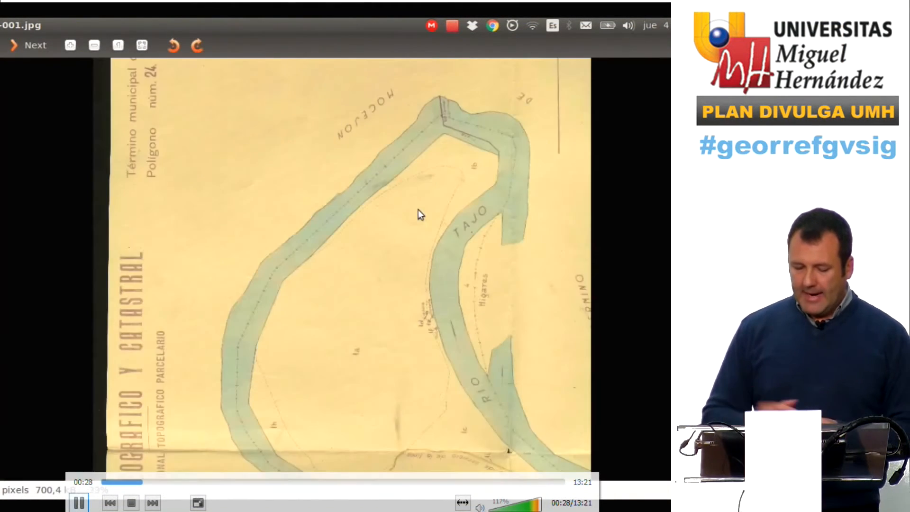
scroll(418, 211, "down", 3)
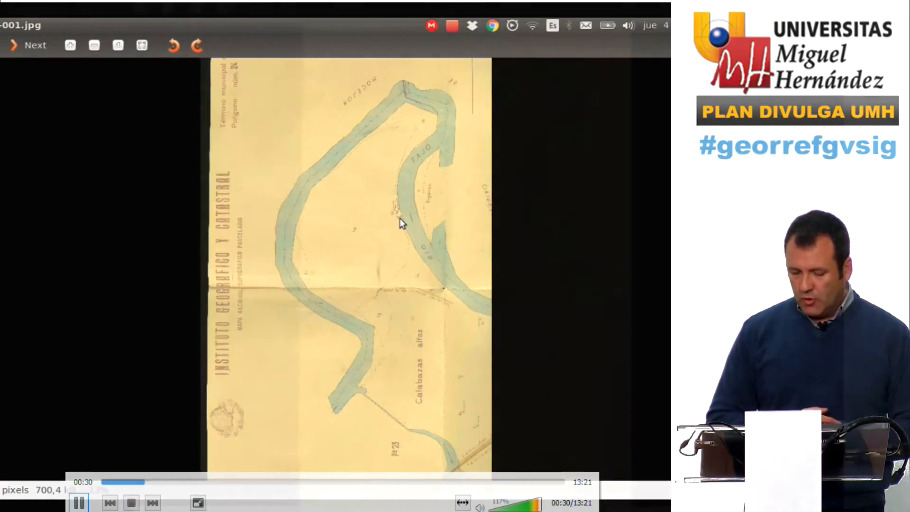
Switch back to gvSIG and start georeferencing with reference view Untitled - 1 and georeferencing file LLToledoE5m-p24-001.jpg
key("alt+Tab")
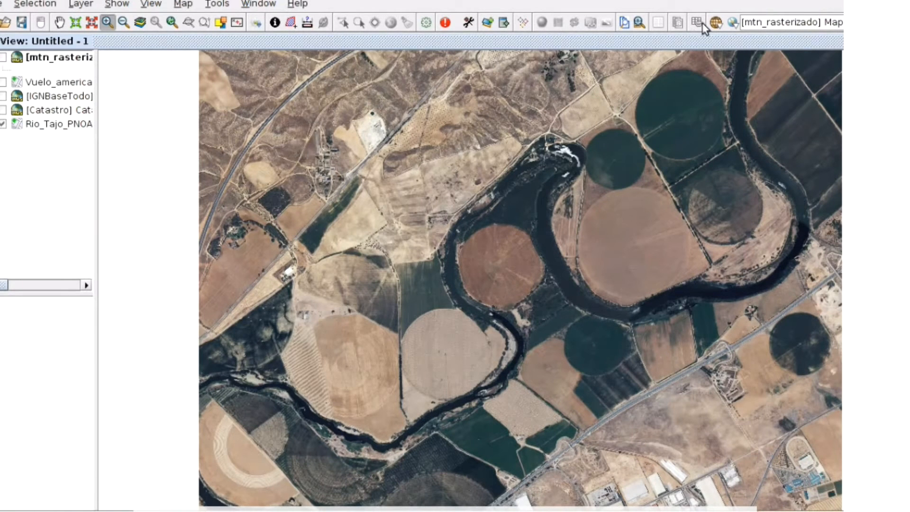
left_click(734, 22)
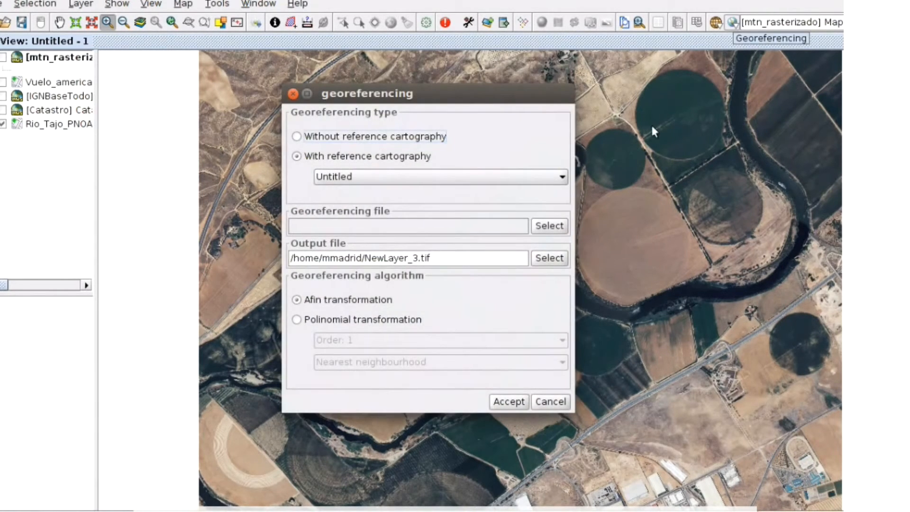
left_click(395, 174)
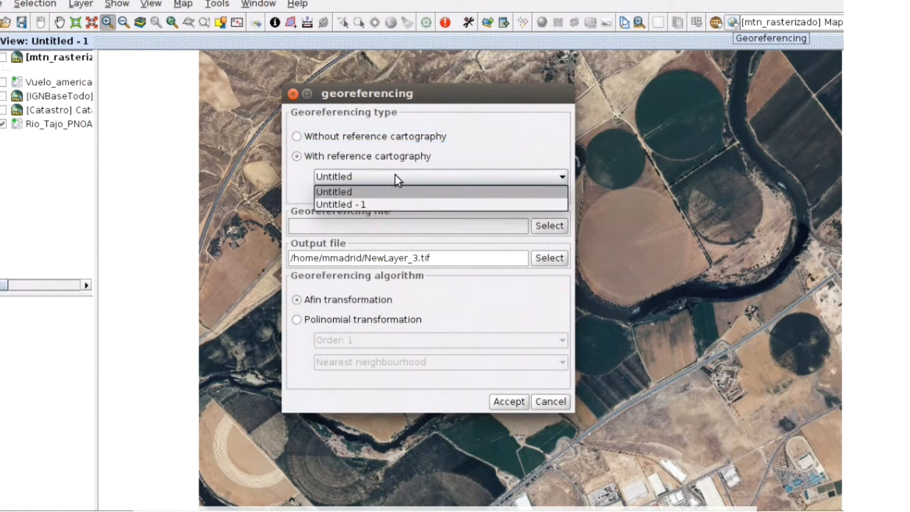
left_click(384, 201)
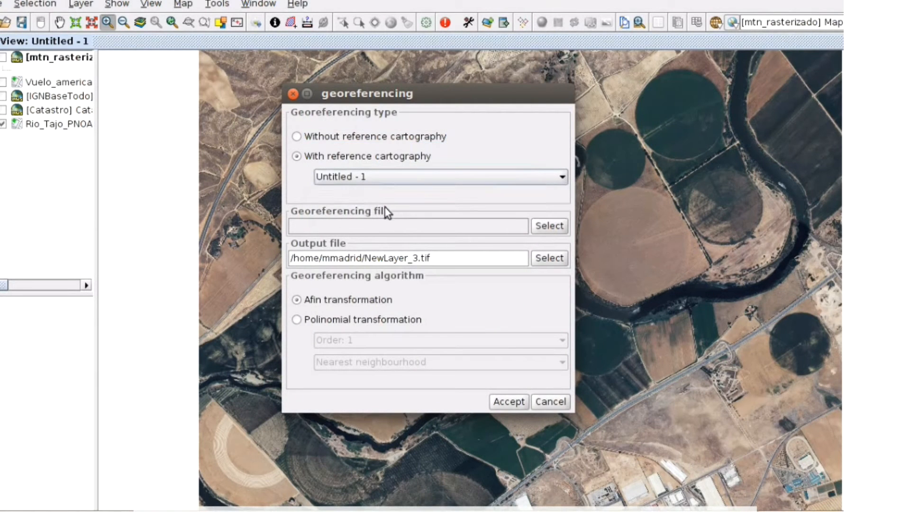
left_click(544, 226)
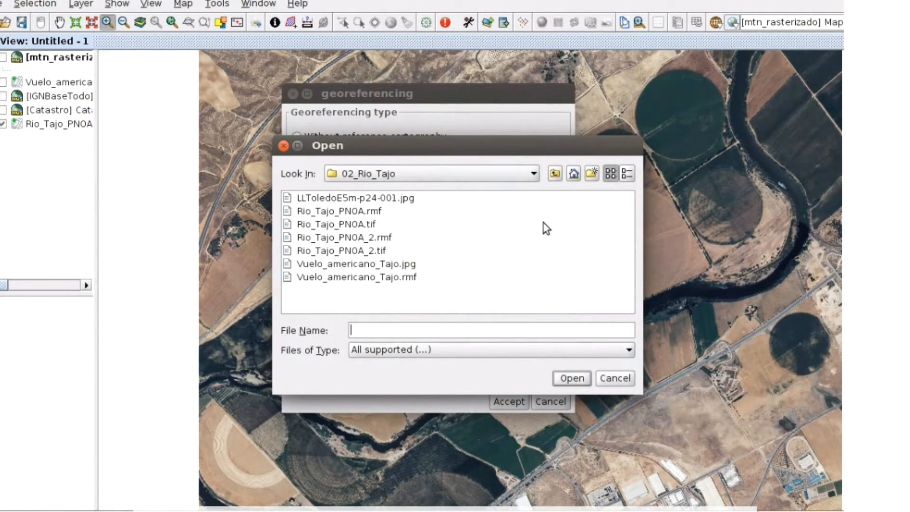
left_click(356, 198)
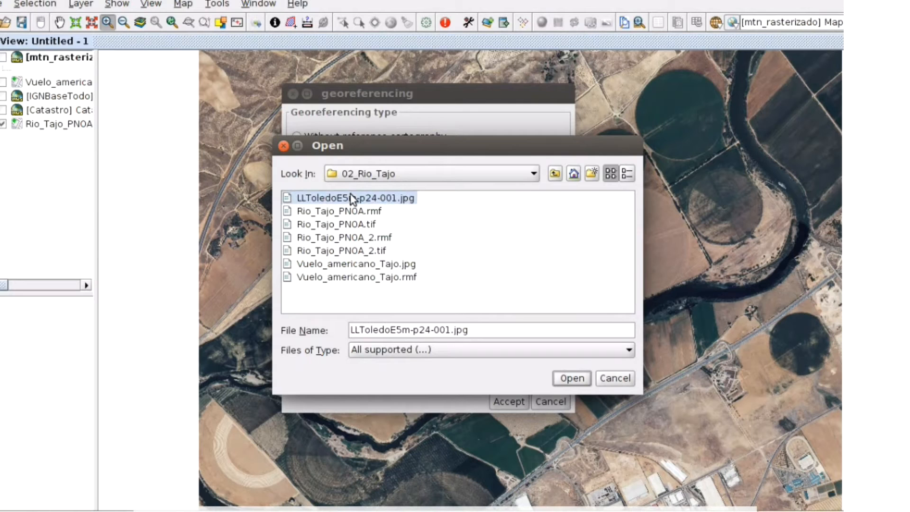
left_click(571, 378)
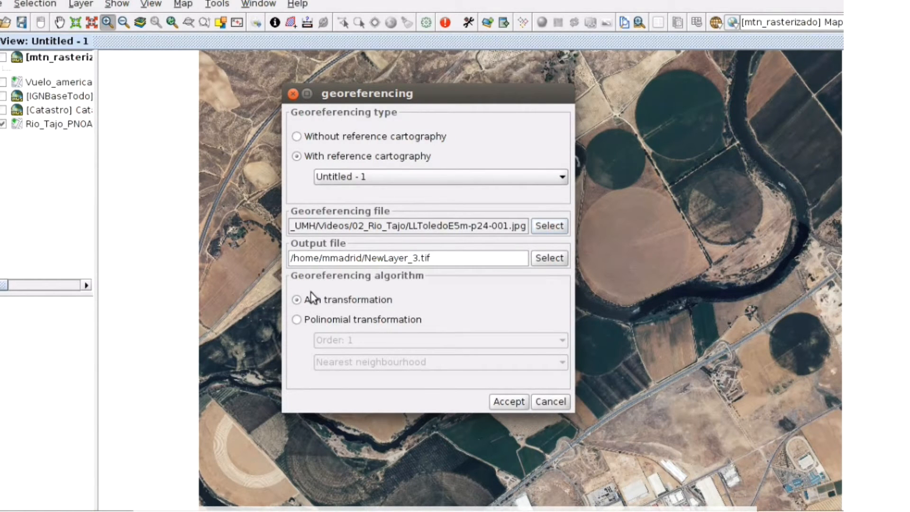
left_click(518, 403)
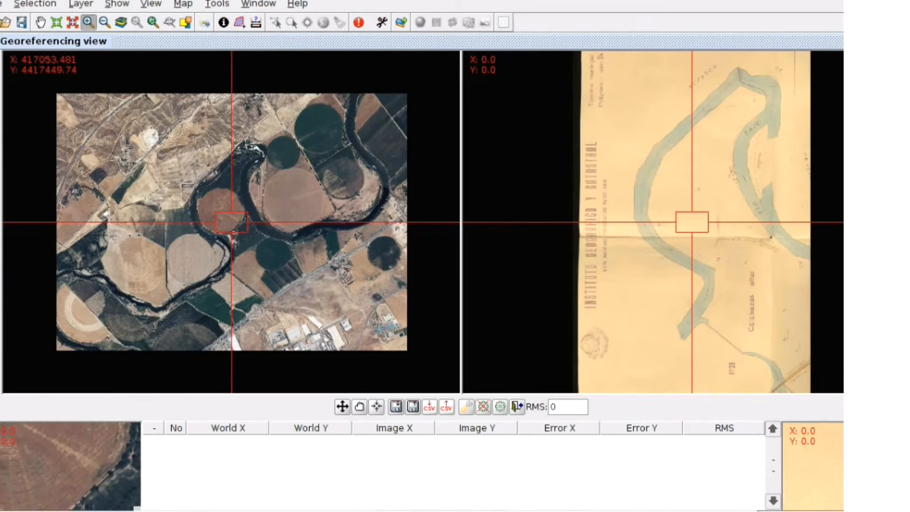
Add a first control point at the river bend, marking it on the orthophoto and on the historical map
left_click(232, 223)
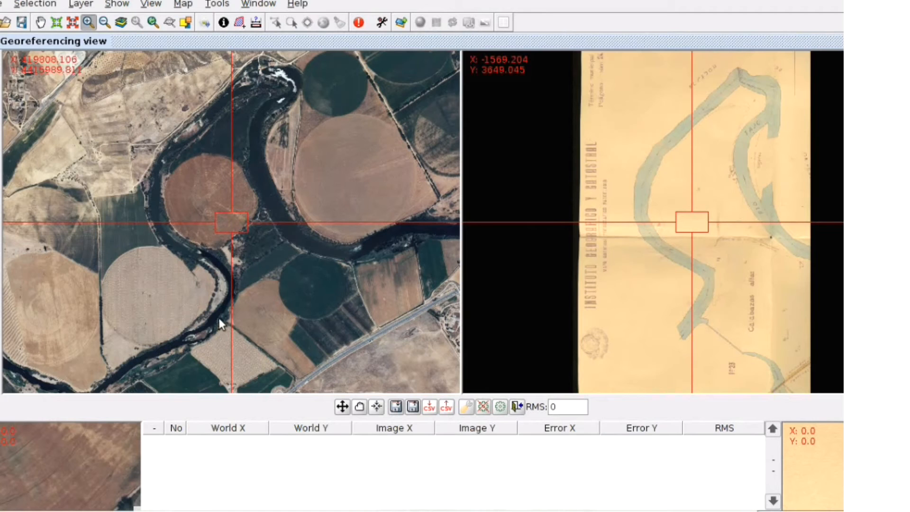
left_click_drag(217, 310, 226, 223)
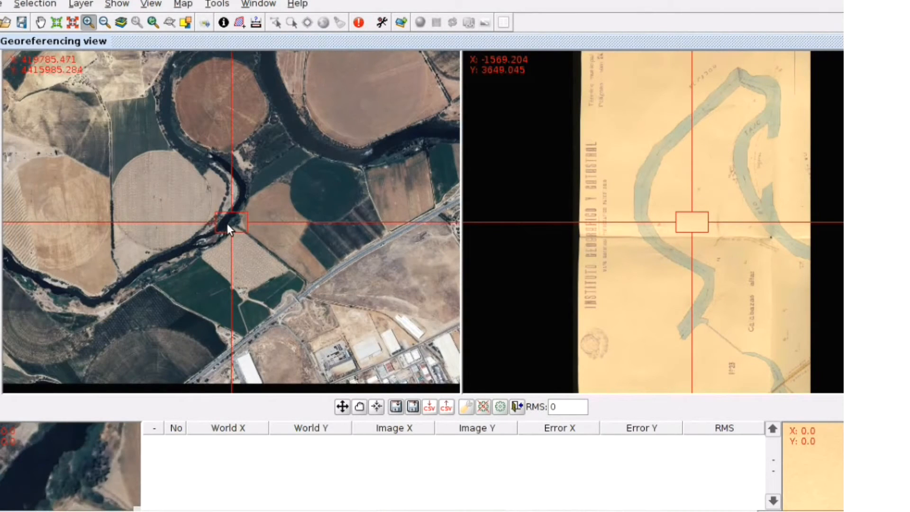
mouse_move(260, 261)
left_mouse_down()
mouse_move(254, 255)
mouse_move(260, 263)
left_mouse_up()
left_click_drag(297, 314, 305, 312)
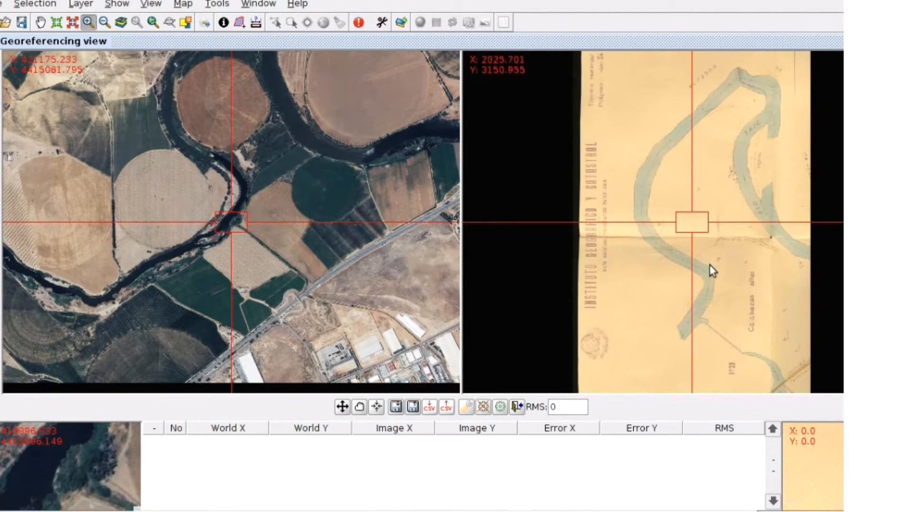
left_click_drag(704, 320, 700, 227)
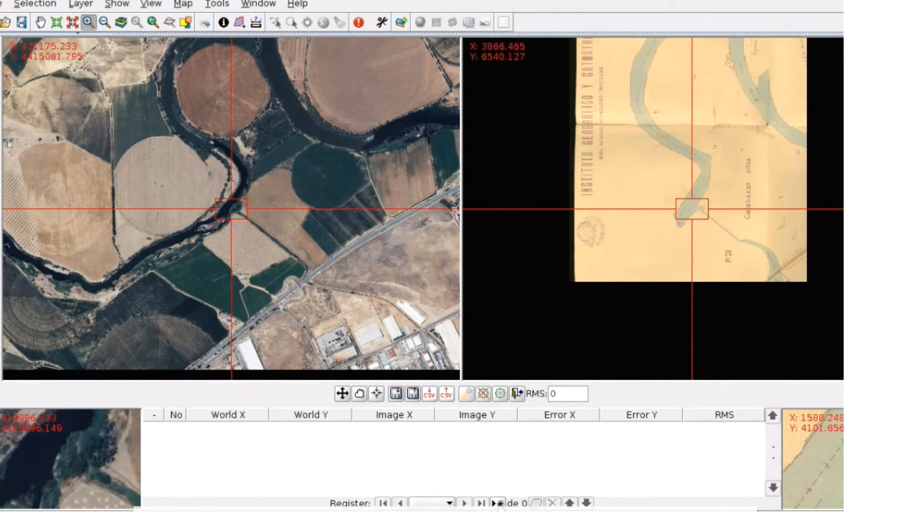
left_click(497, 502)
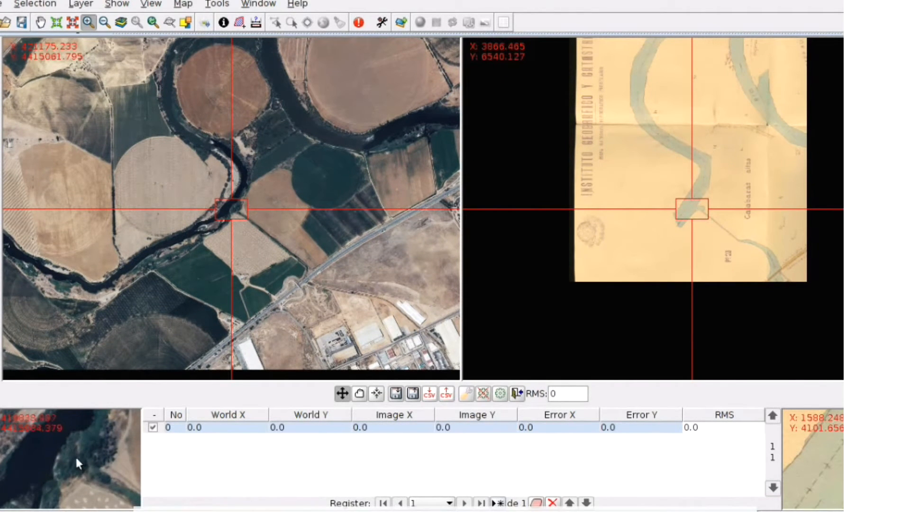
left_click(62, 443)
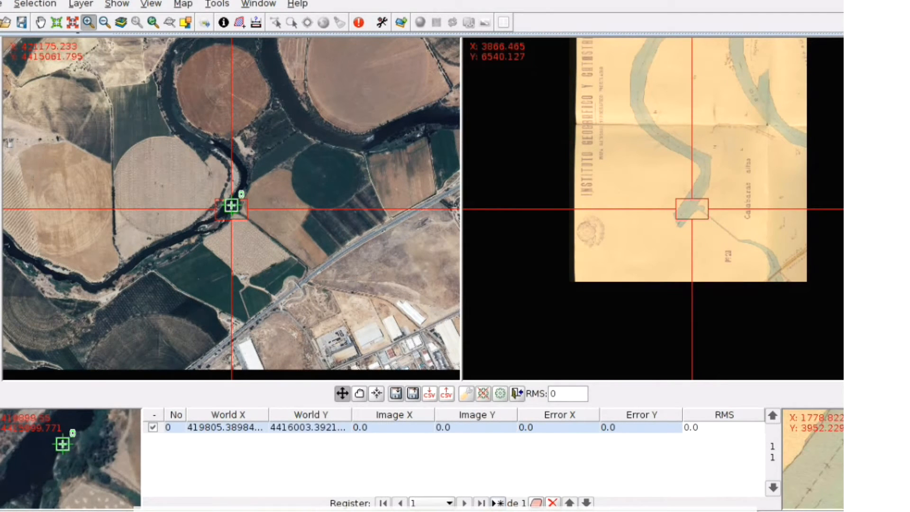
left_click(853, 443)
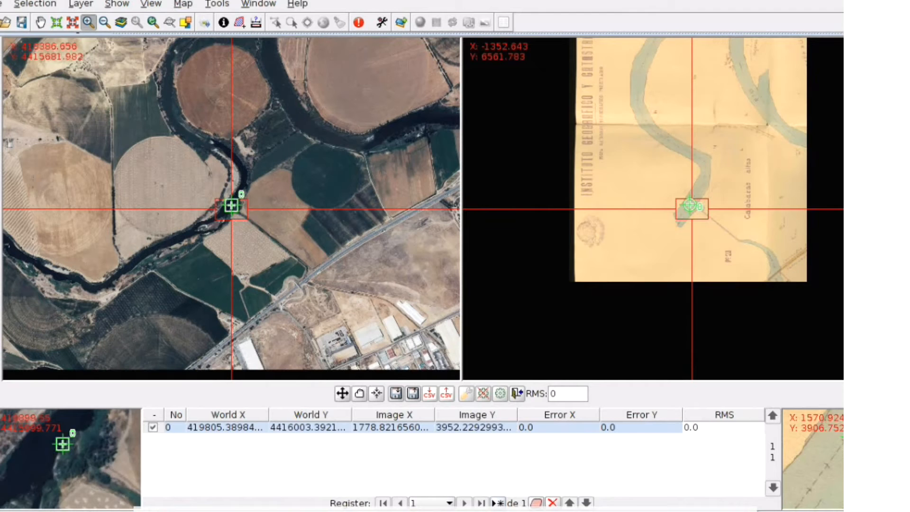
Add a second control point on the river bank near the road, marking it on the orthophoto and on the historical map
left_click_drag(362, 155, 232, 205)
left_click_drag(270, 234, 272, 240)
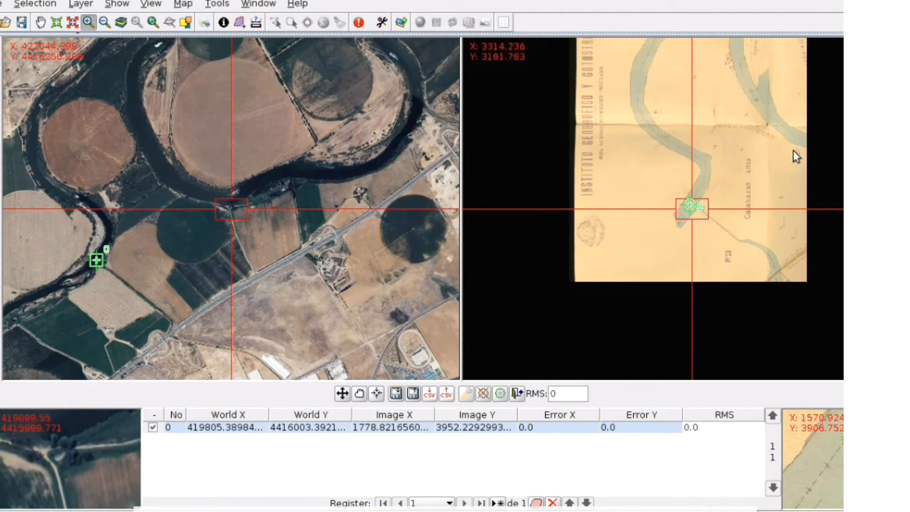
left_click_drag(799, 151, 690, 209)
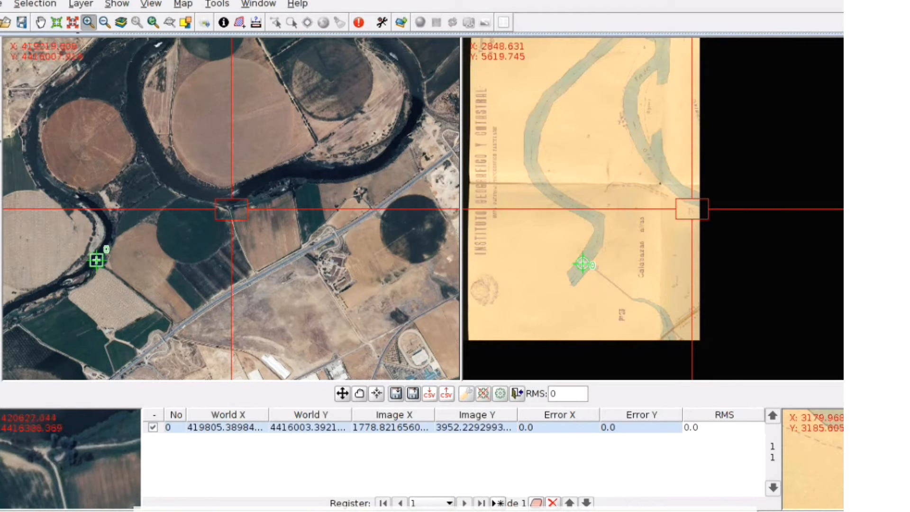
left_click(0, 140)
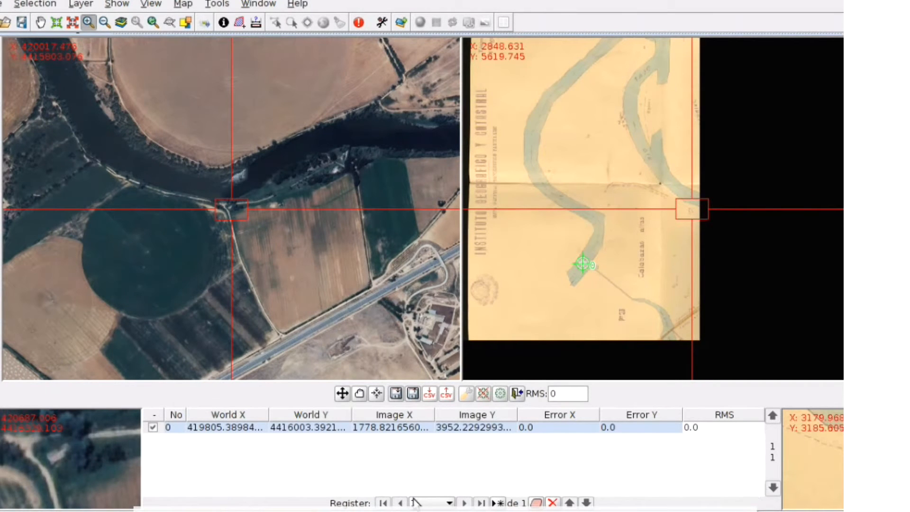
left_click(498, 503)
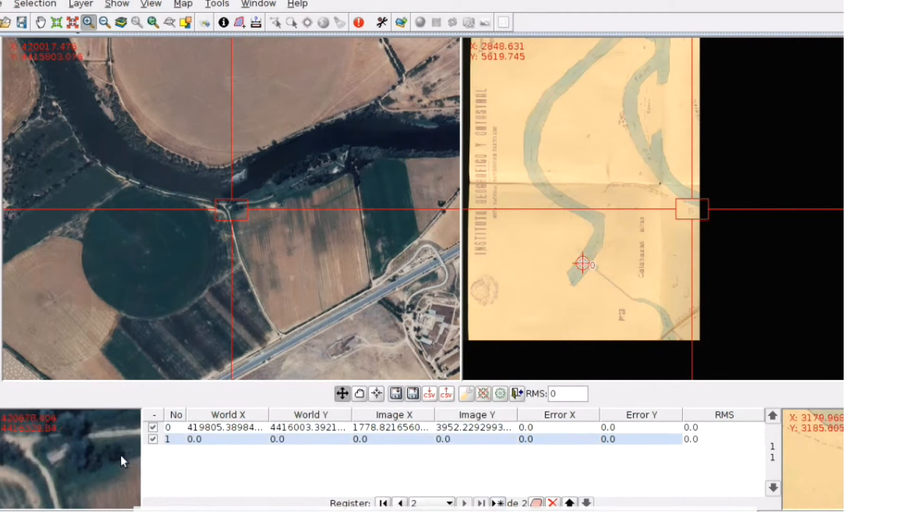
left_click(56, 455)
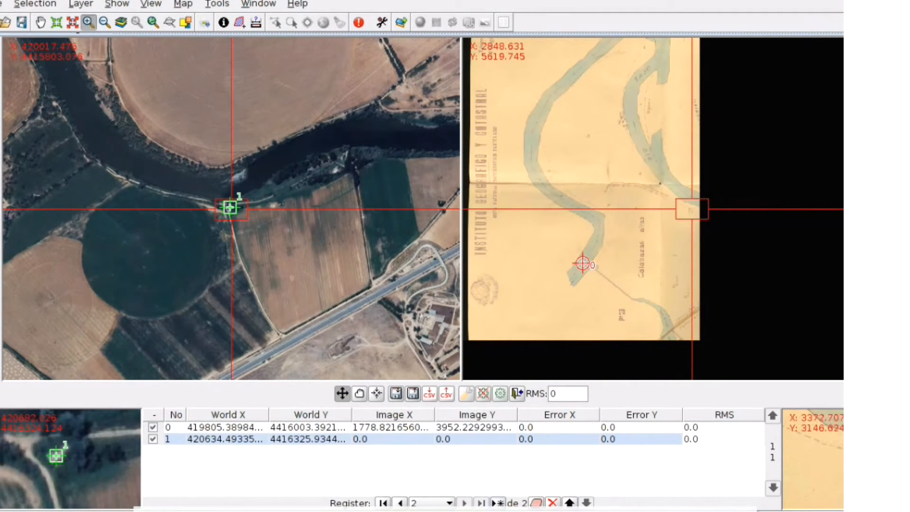
left_click(811, 457)
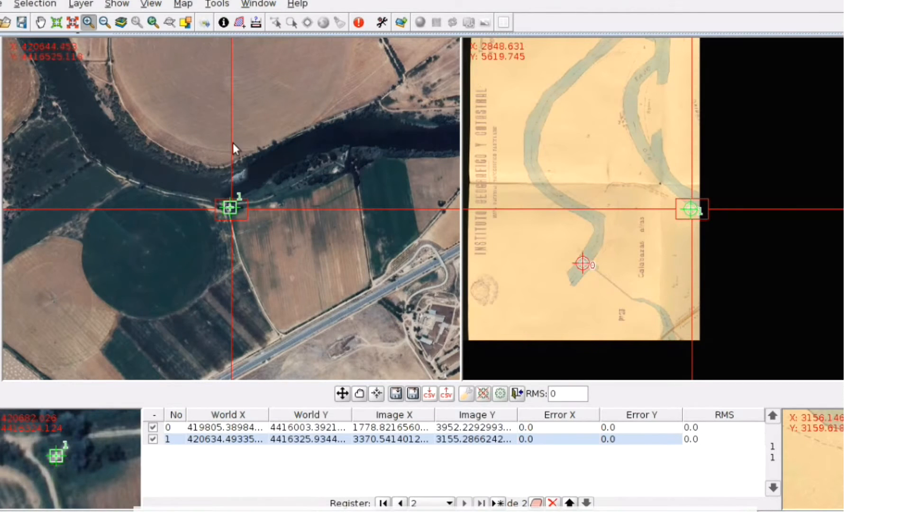
Add a third control point at the upper river bend by the buildings, marking it on both images
left_click_drag(282, 67, 292, 333)
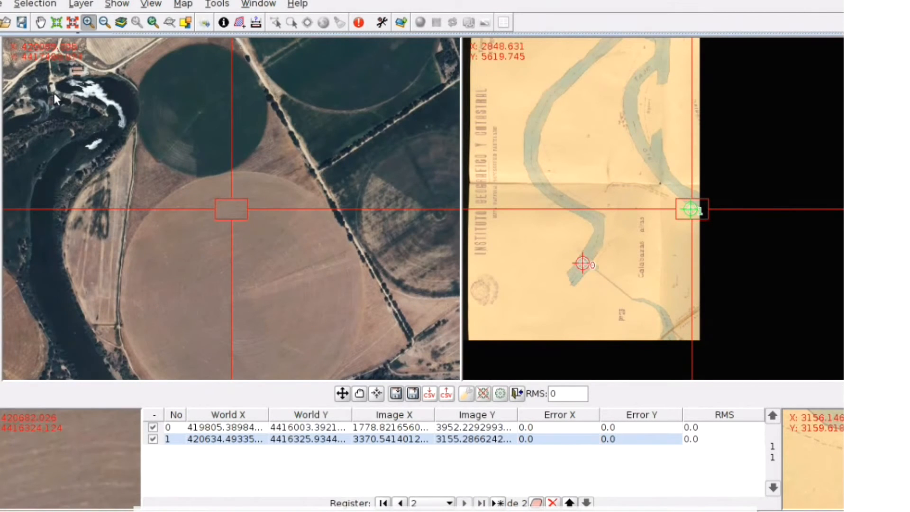
left_click_drag(56, 97, 230, 215)
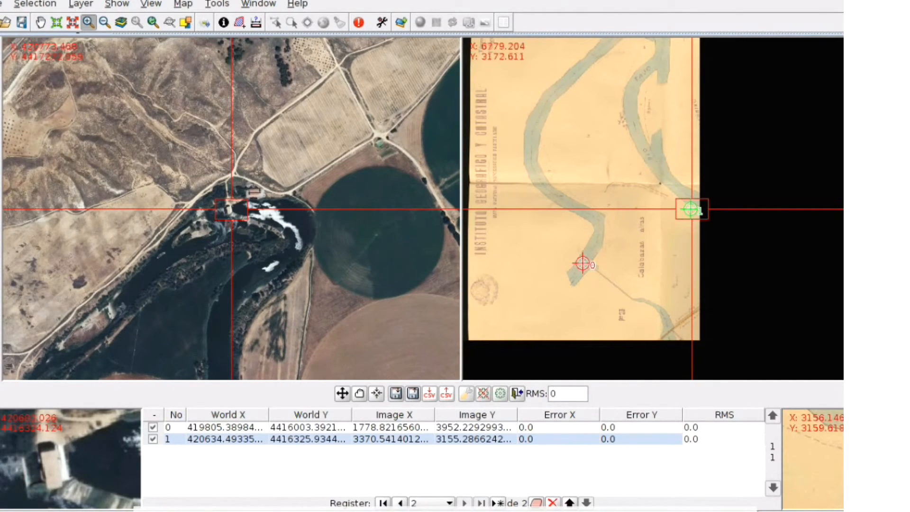
left_click_drag(640, 41, 678, 244)
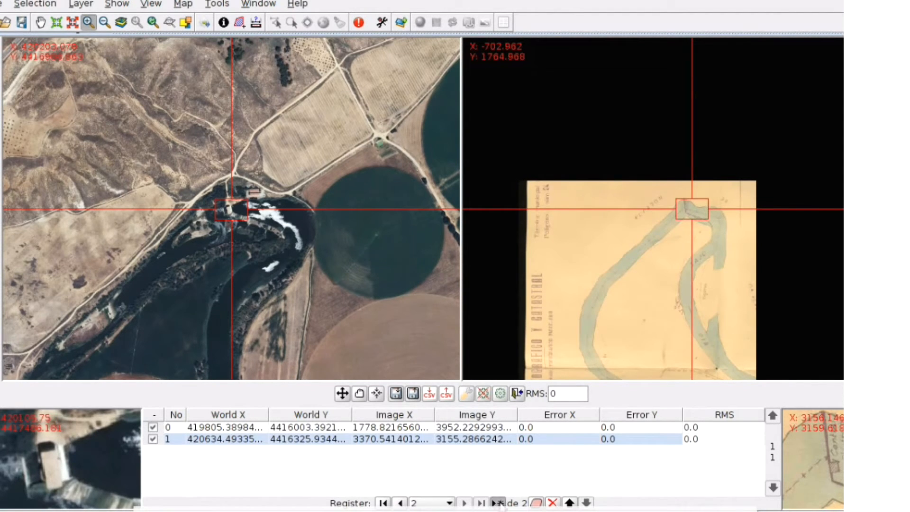
left_click(498, 503)
left_click(54, 468)
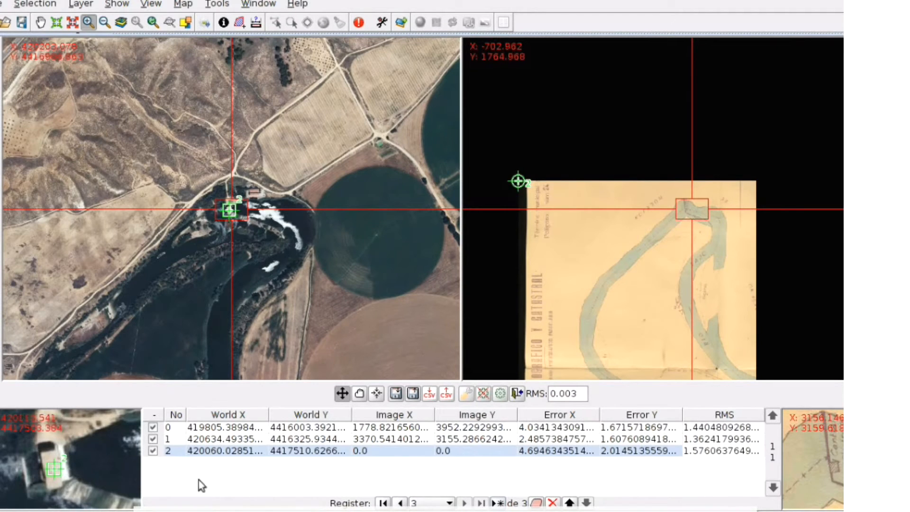
left_click(834, 467)
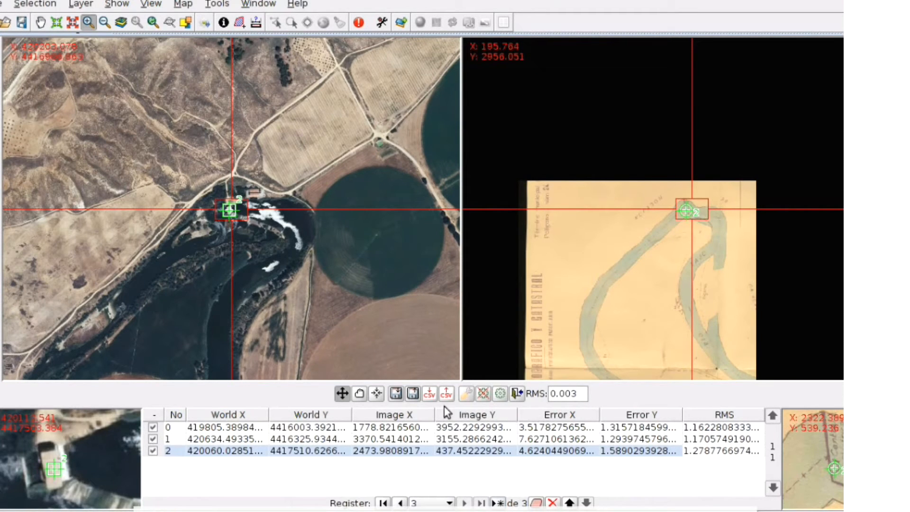
Save the control points as CSV file rio_Tajo in the Videos/02_Rio_Tajo folder
left_click(429, 394)
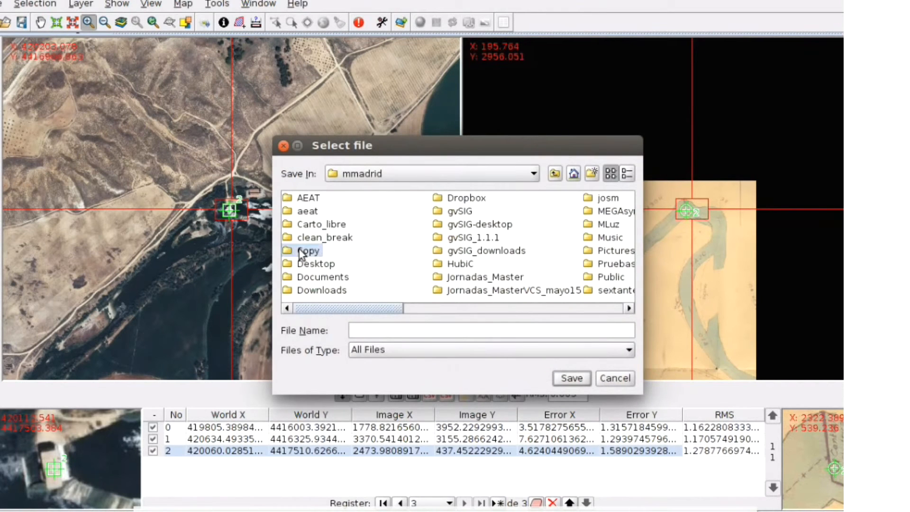
double_click(299, 250)
double_click(587, 263)
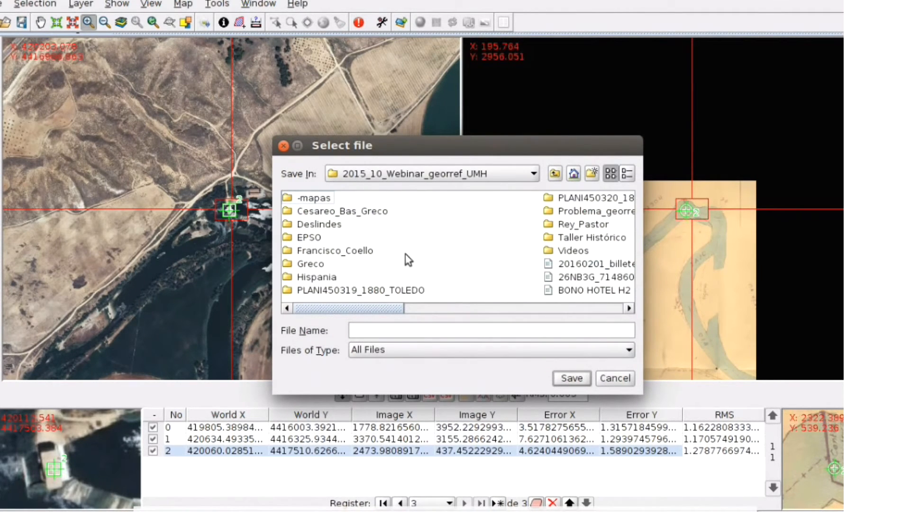
double_click(572, 251)
left_click(342, 212)
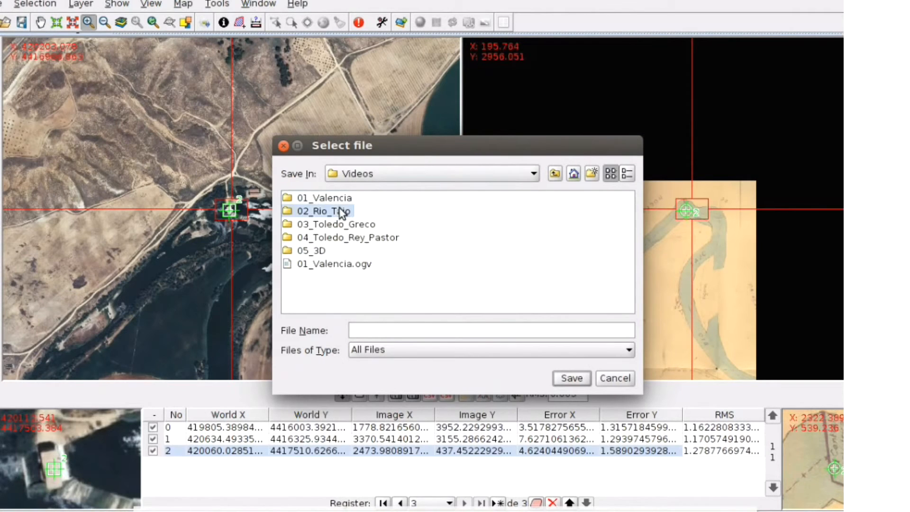
double_click(342, 212)
left_click(375, 329)
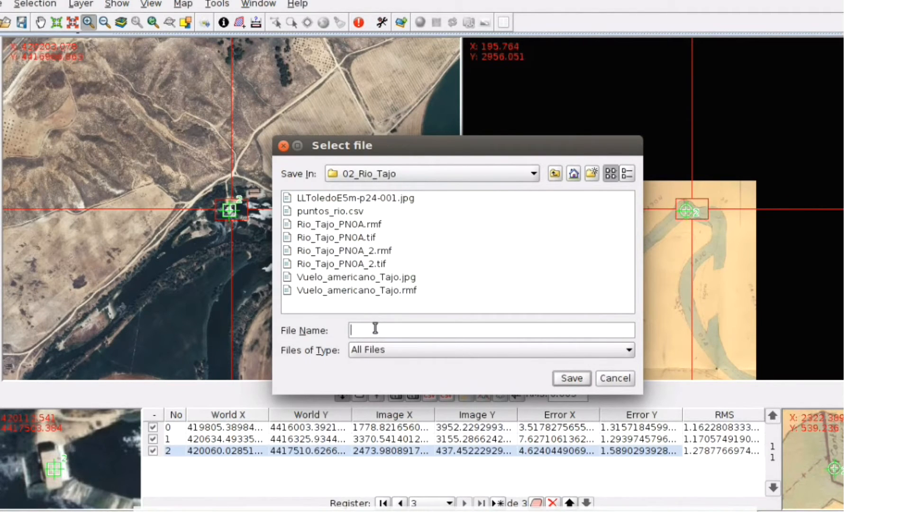
type("rio_Tajo")
left_click(571, 378)
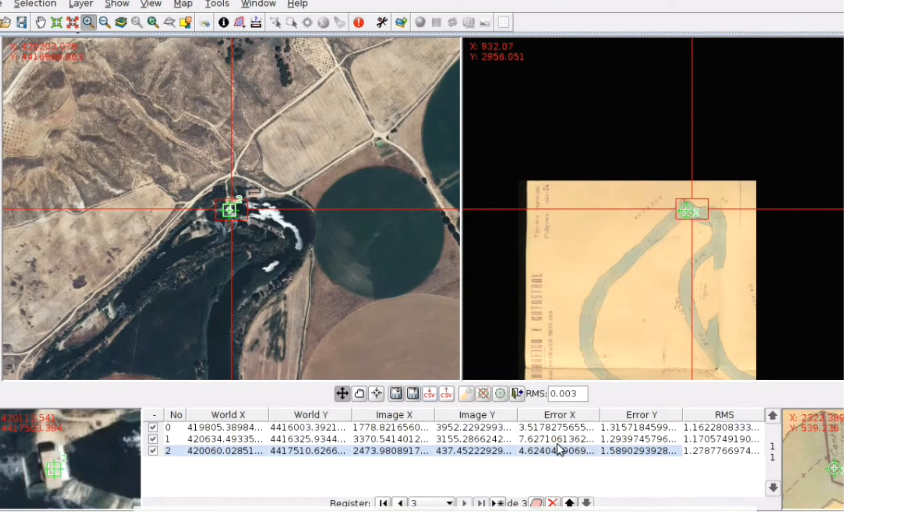
Preview the transformation using the recommended pixel size
left_click(502, 394)
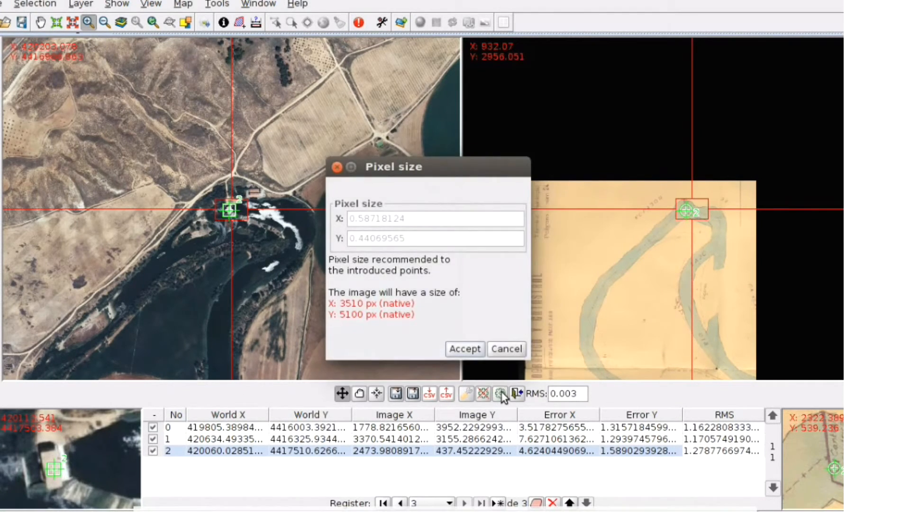
left_click(468, 348)
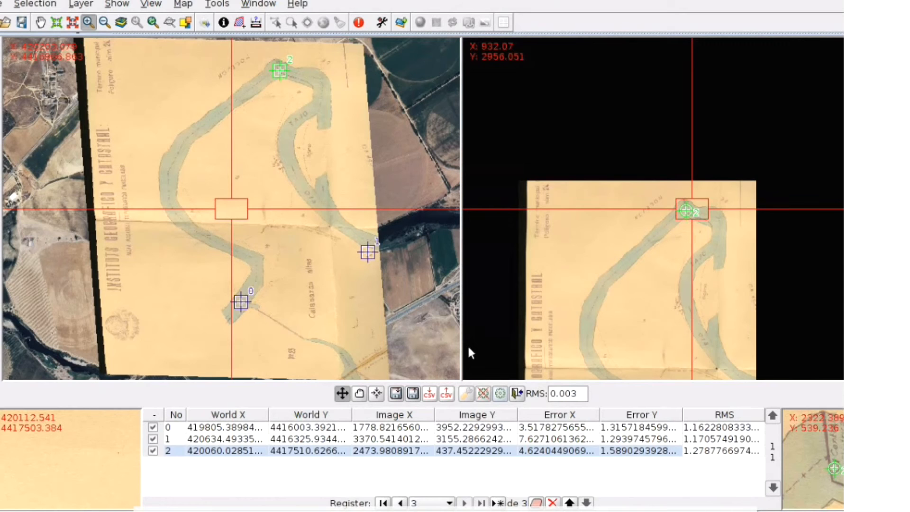
Center the views on each control point in turn to check how the overlay fits
left_click(377, 395)
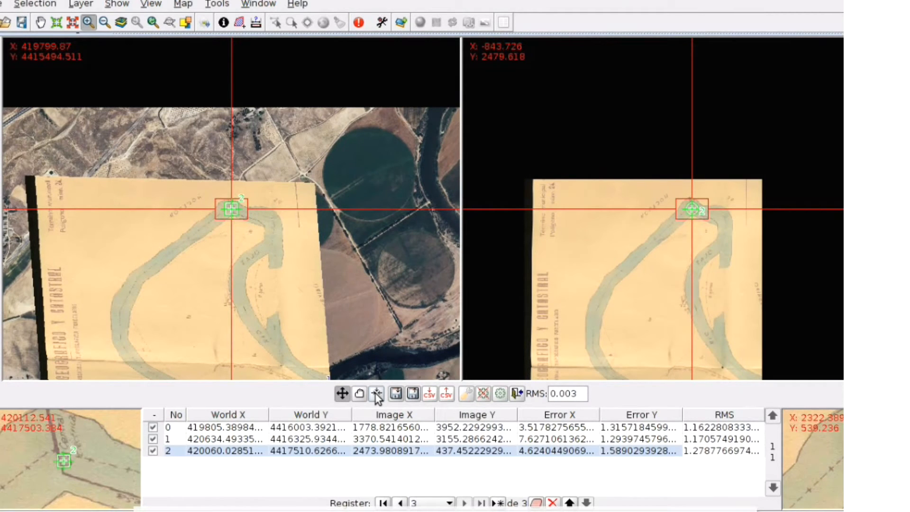
left_click(323, 440)
left_click(380, 394)
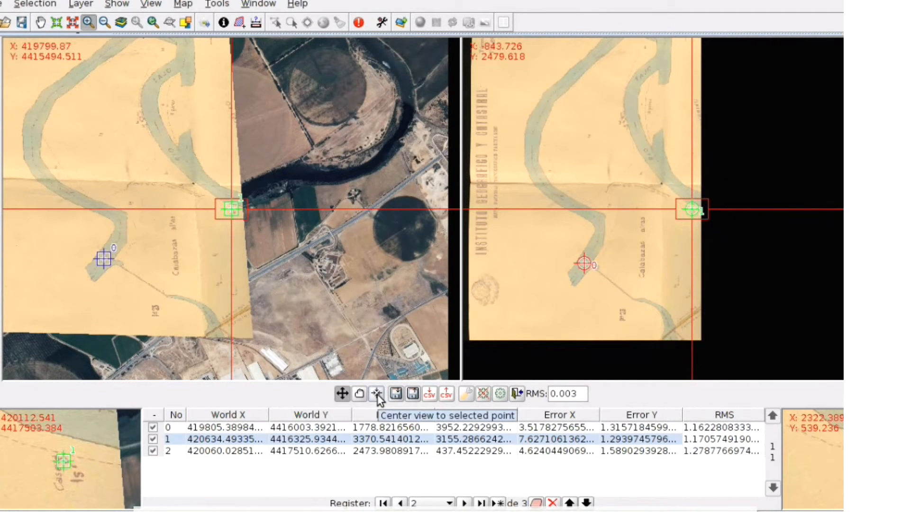
left_click(332, 427)
left_click(375, 395)
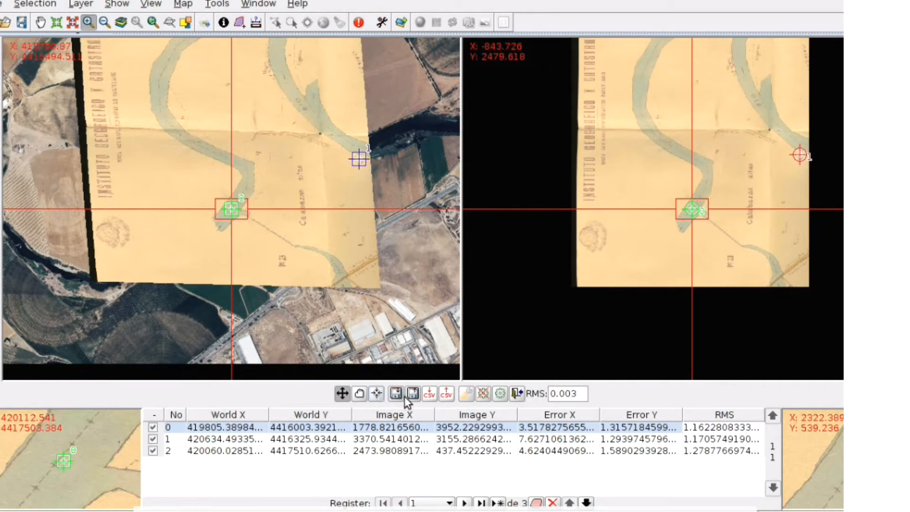
Finish georeferencing, saving the transformation as default for the raster and loading the result in the view
left_click(517, 393)
left_click(440, 292)
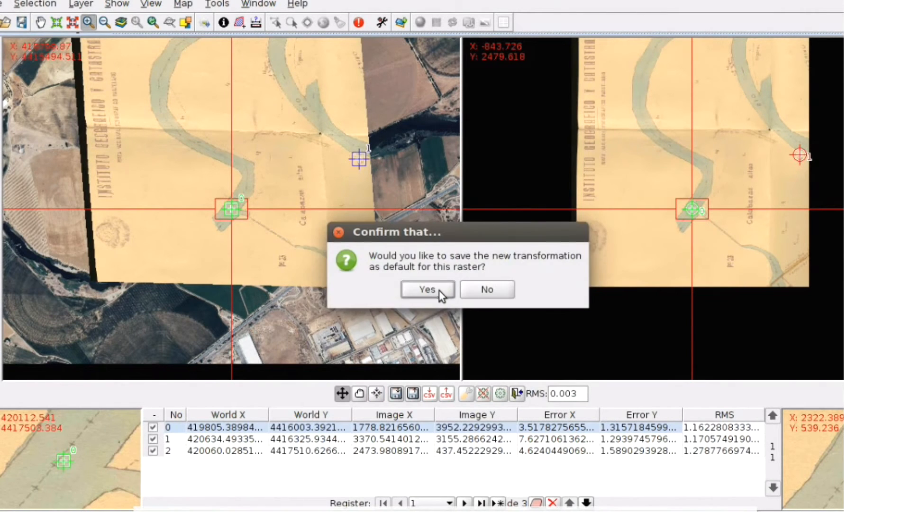
left_click(437, 290)
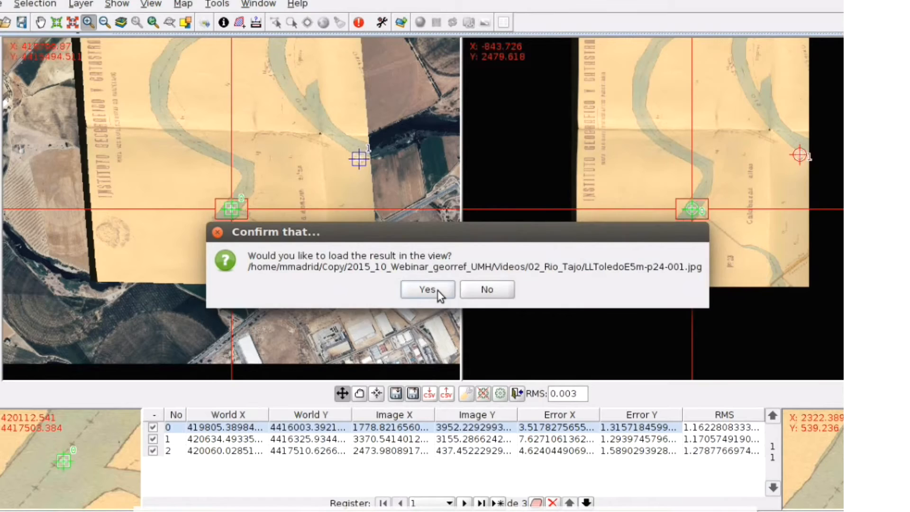
left_click(437, 290)
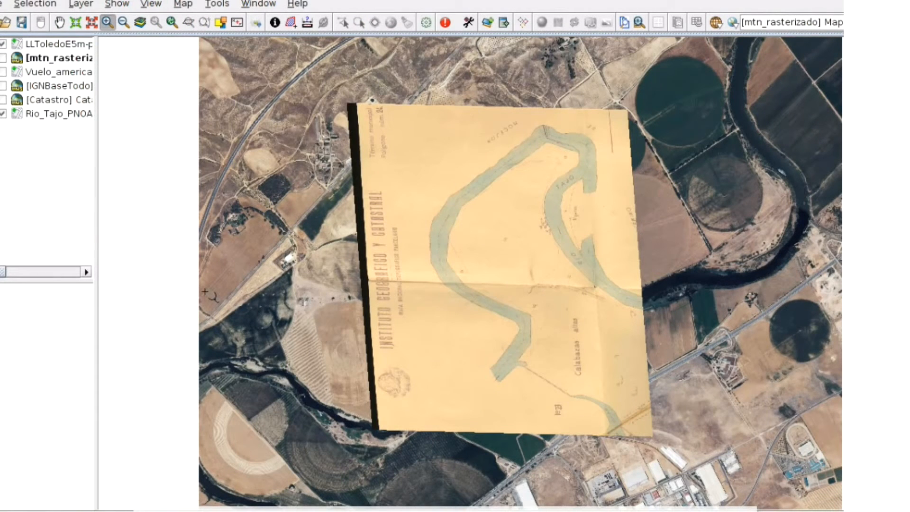
Show the IGNBaseTodo layer above the georeferenced map and zoom in on the river area to compare
left_click(4, 86)
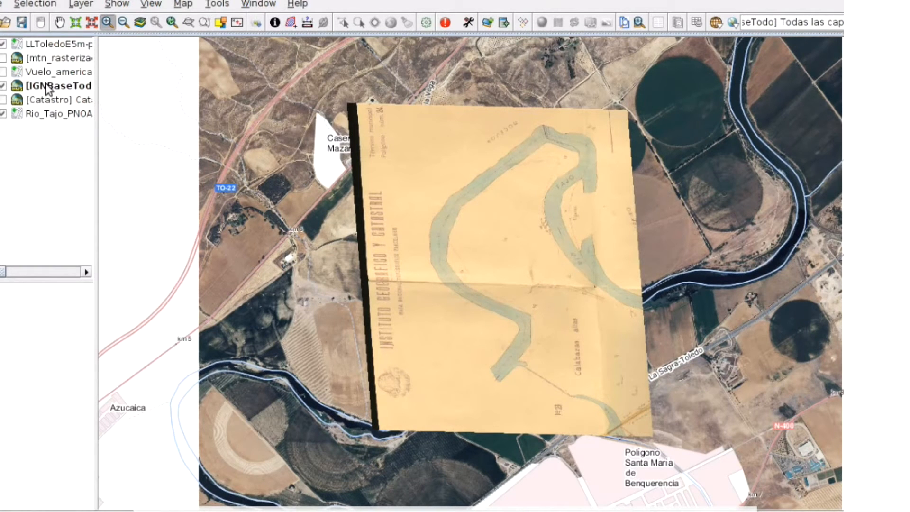
left_click_drag(55, 45, 56, 46)
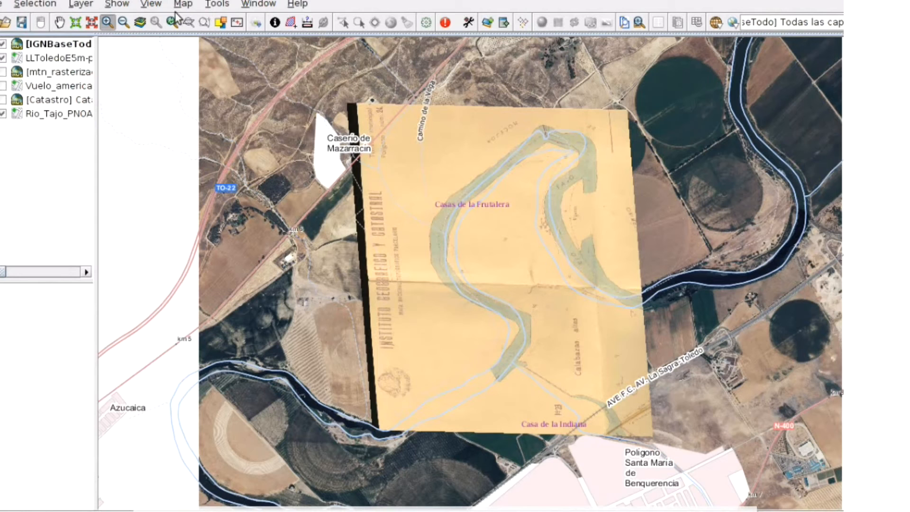
left_click_drag(400, 98, 654, 409)
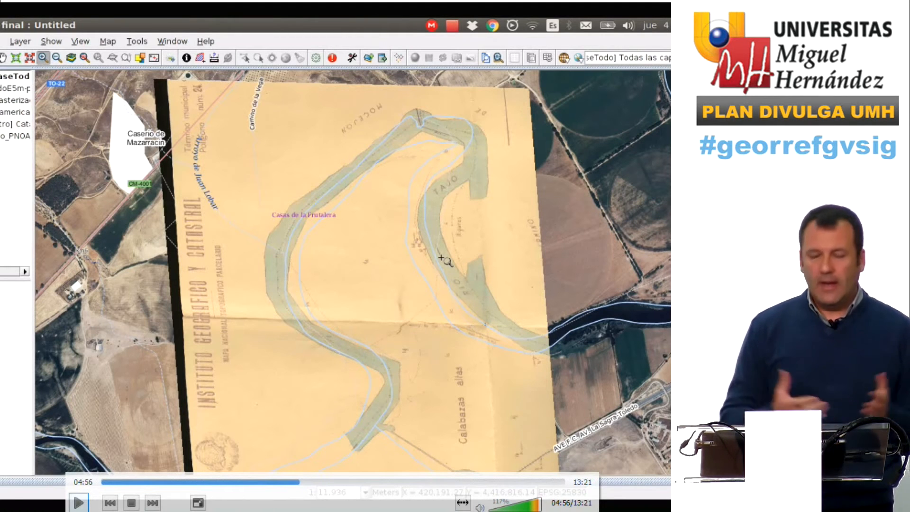
Start a new georeferencing with polynomial transformation of order 1 and inverse distance interpolation
key("space")
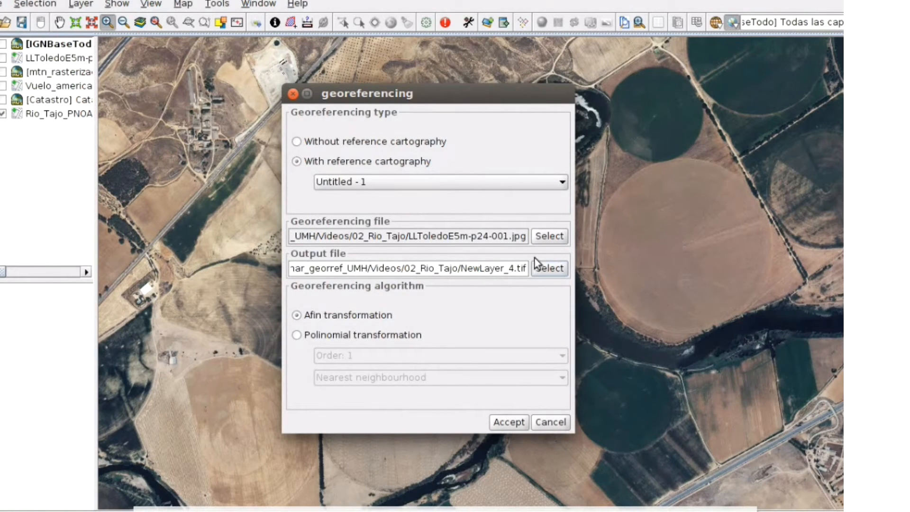
left_click(314, 336)
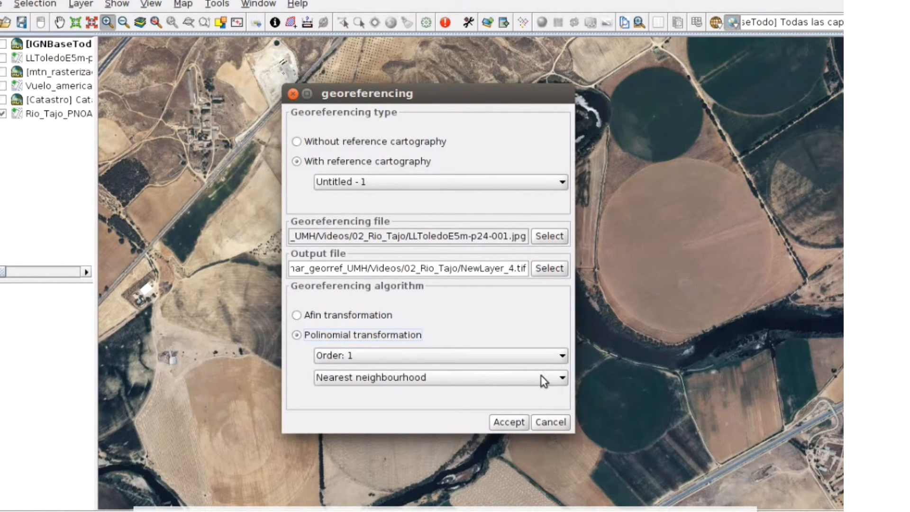
left_click(557, 382)
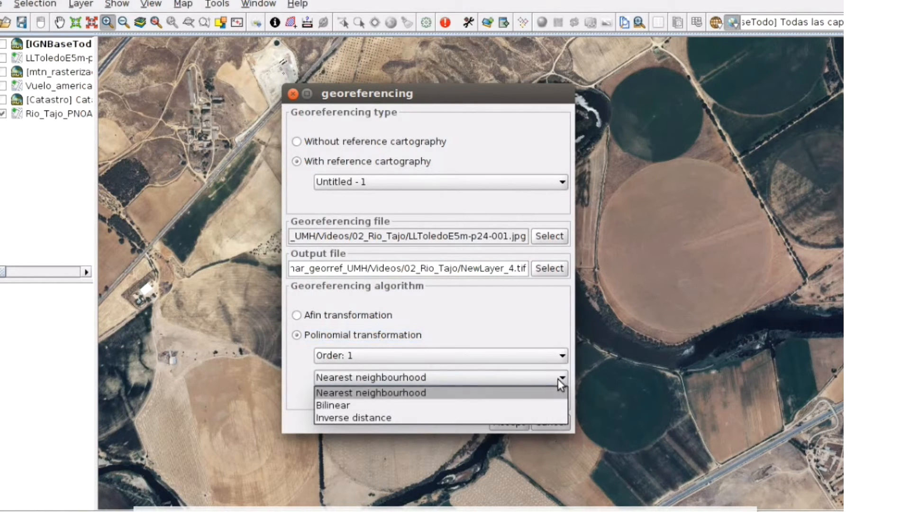
left_click(365, 417)
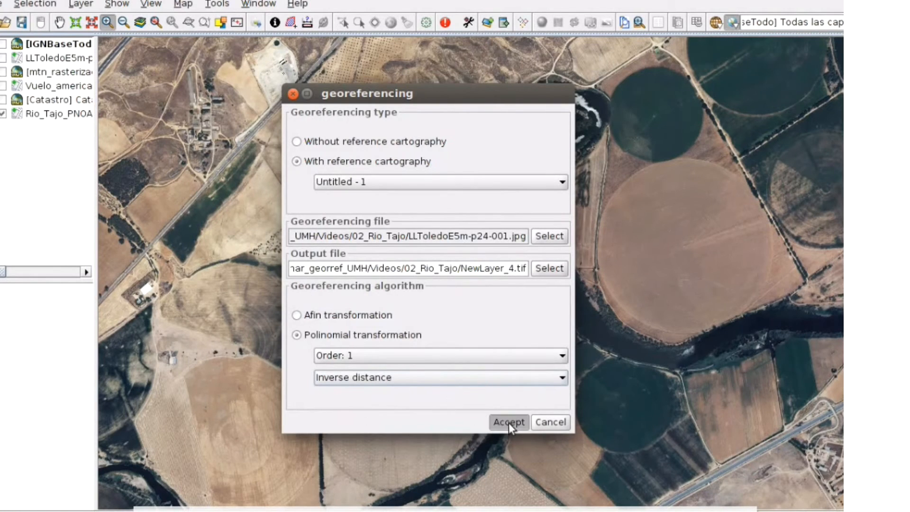
left_click(508, 422)
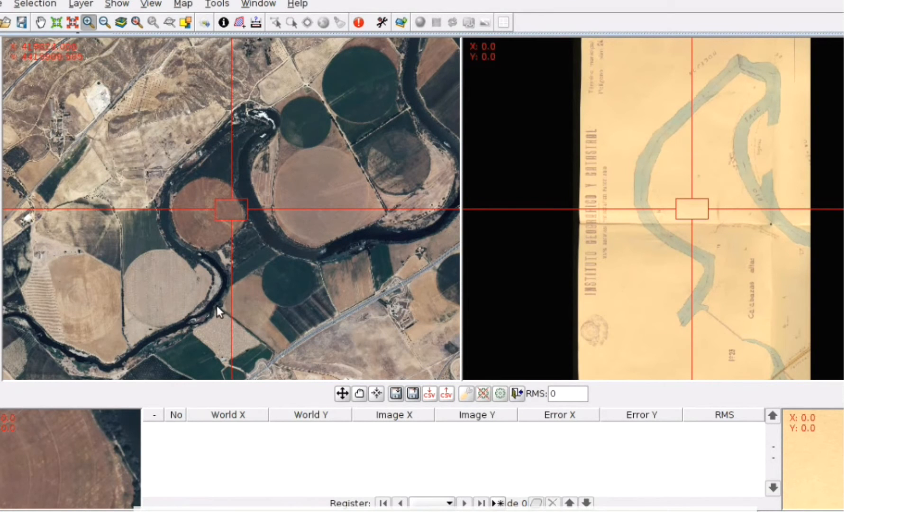
Load the control points from rio_Tajo.csv in the 02_Rio_Tajo folder, replacing the points in the table
left_click_drag(217, 306, 231, 205)
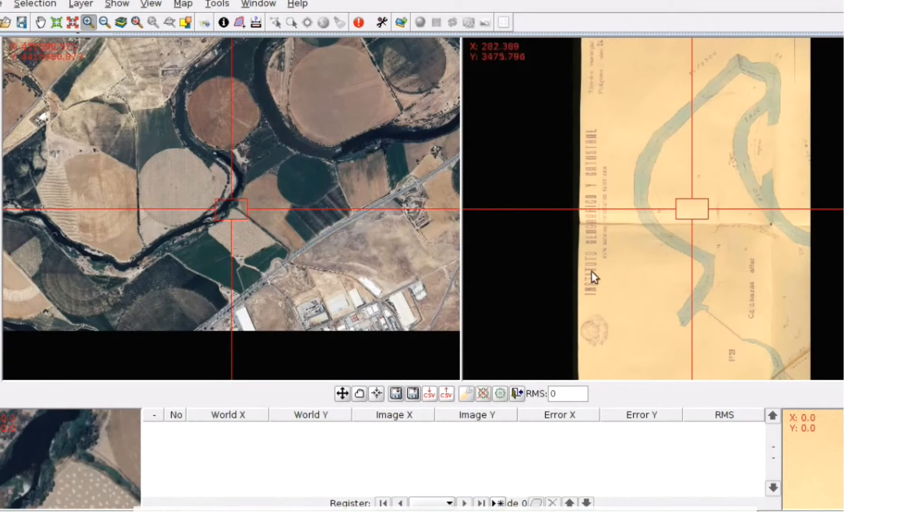
left_click_drag(705, 310, 691, 209)
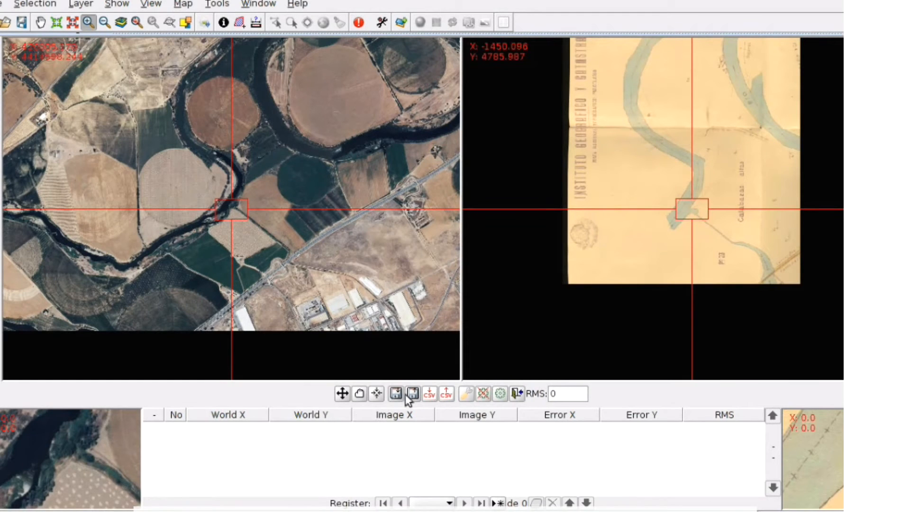
left_click(448, 399)
double_click(306, 254)
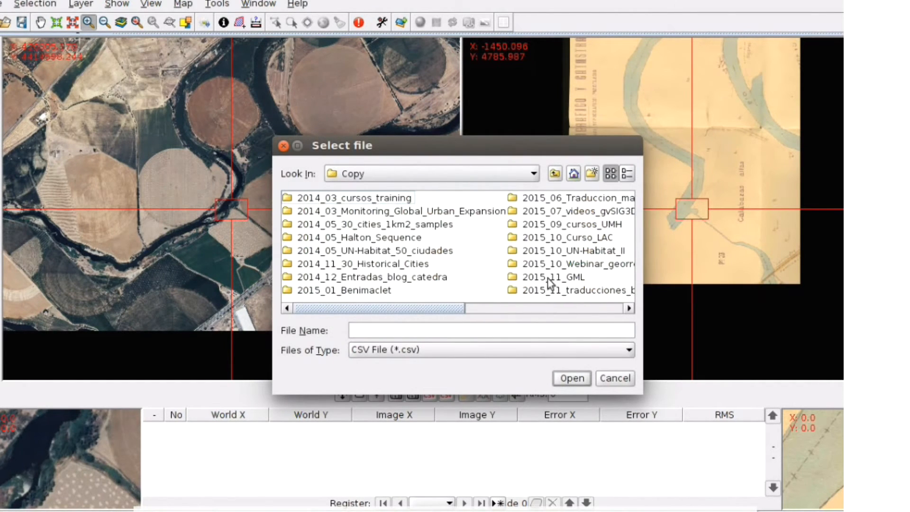
left_click(579, 263)
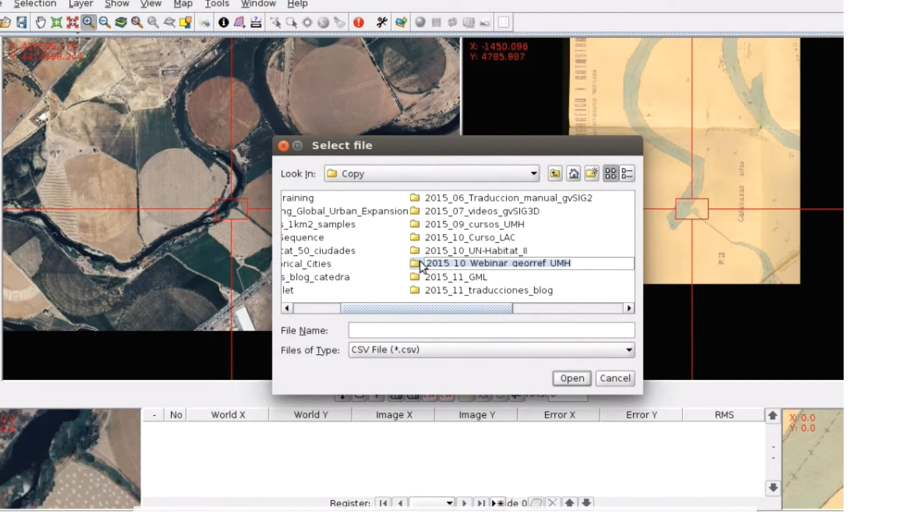
double_click(420, 262)
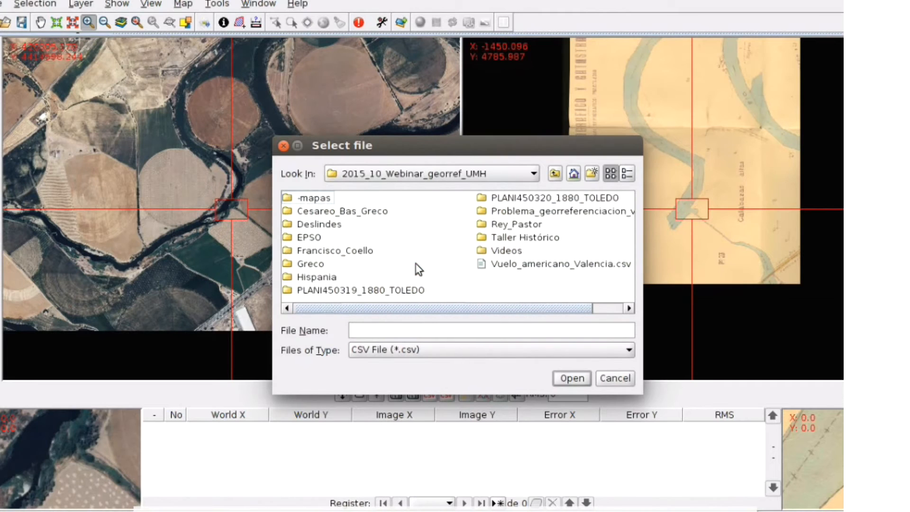
double_click(501, 250)
double_click(325, 208)
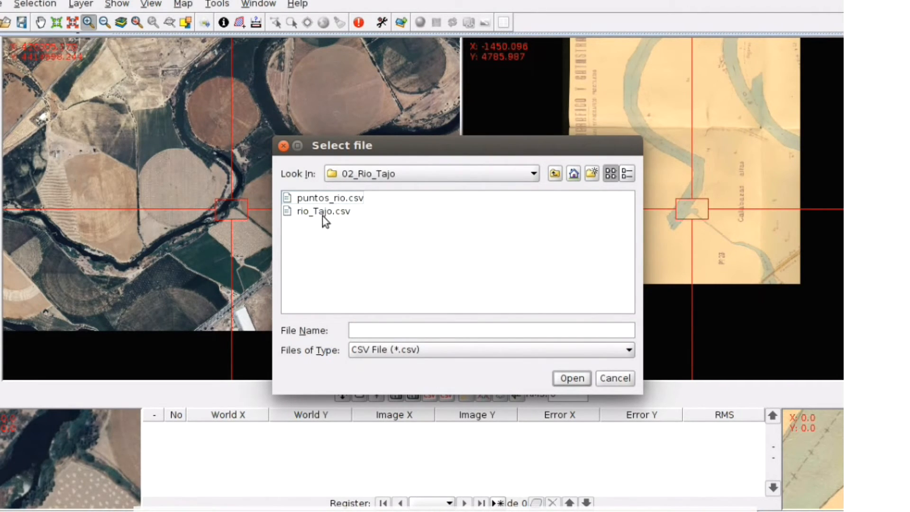
left_click(321, 212)
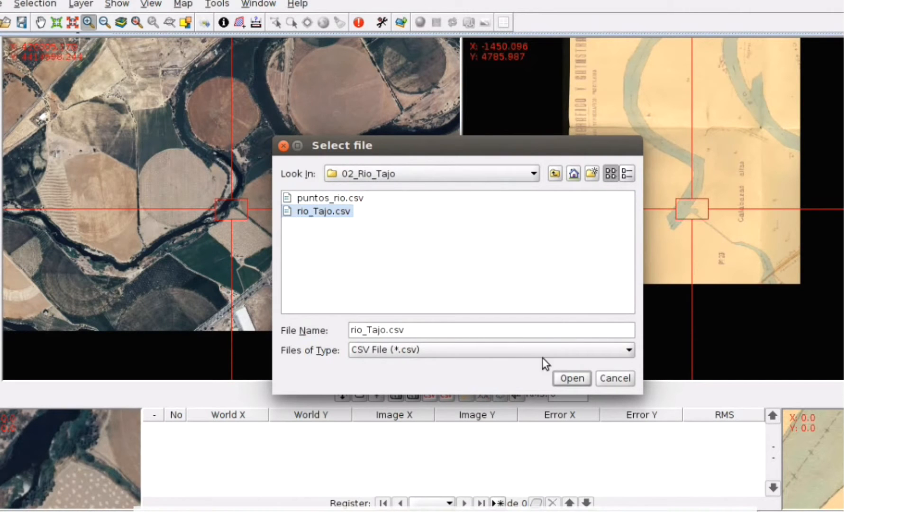
left_click(572, 378)
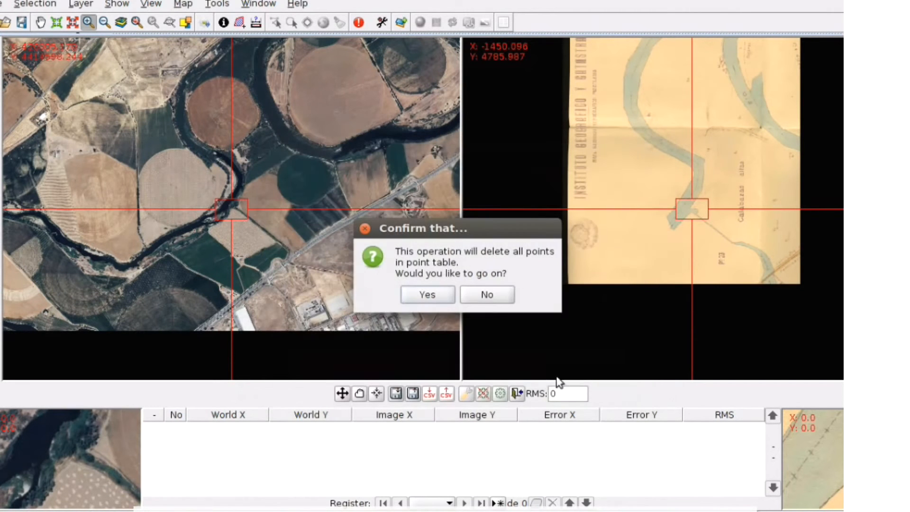
left_click(441, 301)
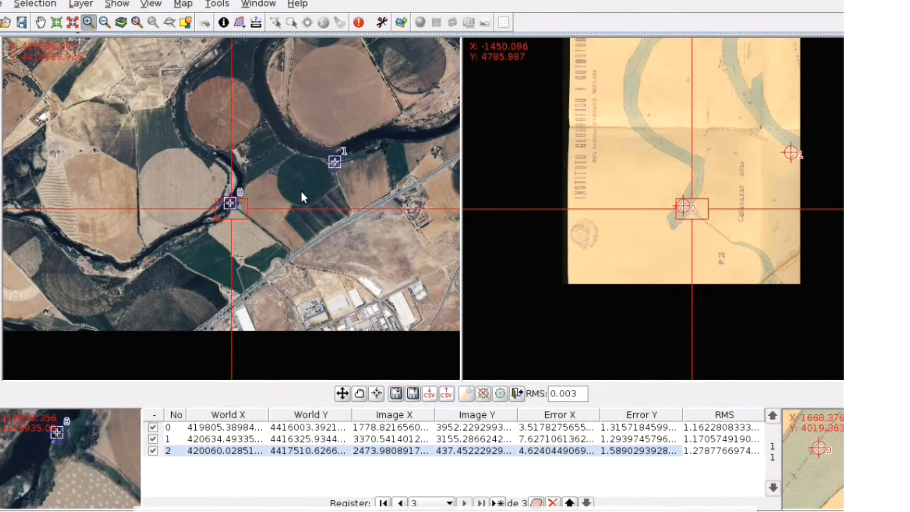
Center the views on each loaded control point in turn to check their positions on both images
left_click(218, 442)
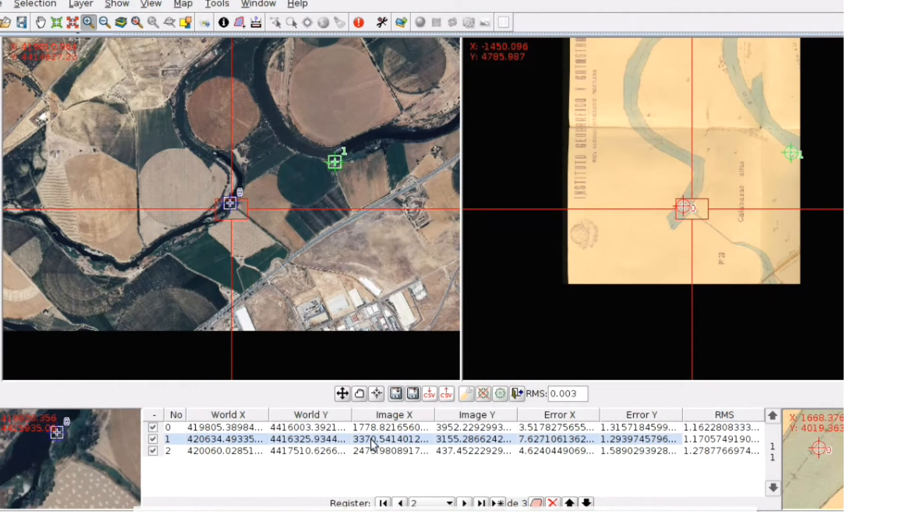
left_click(377, 394)
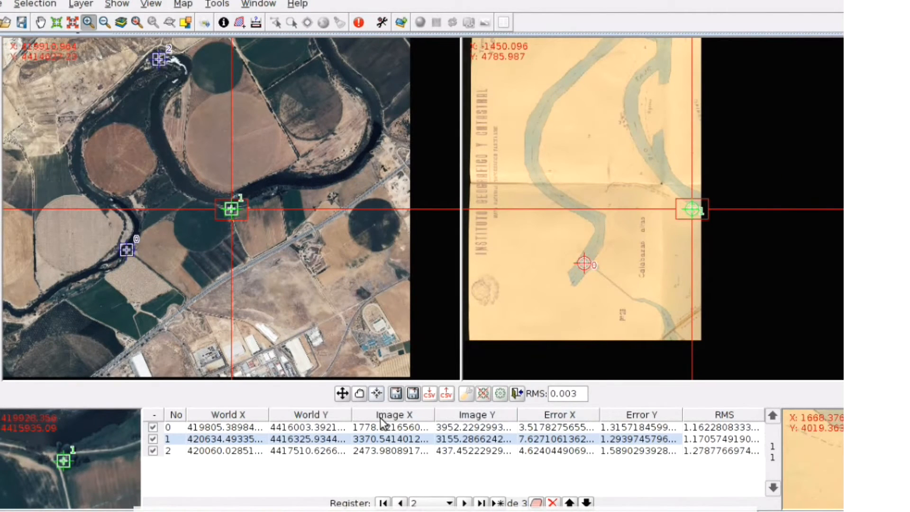
left_click(374, 430)
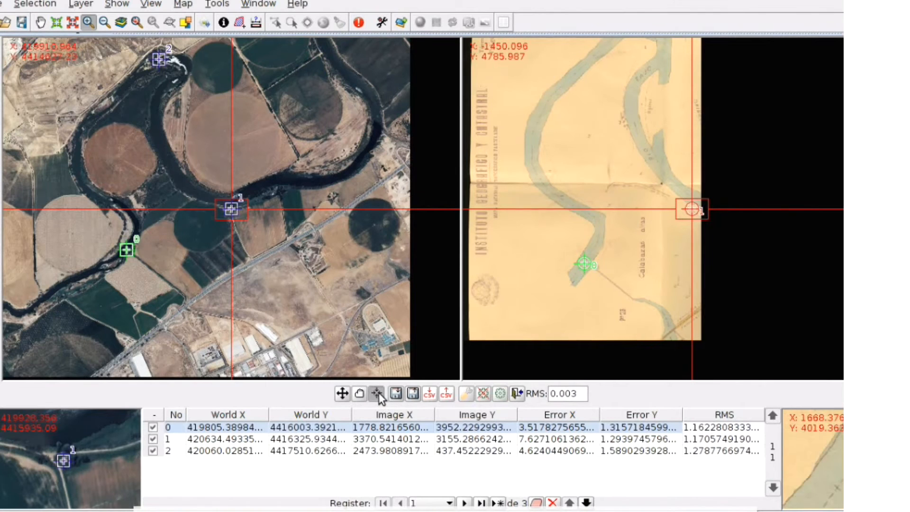
left_click(379, 392)
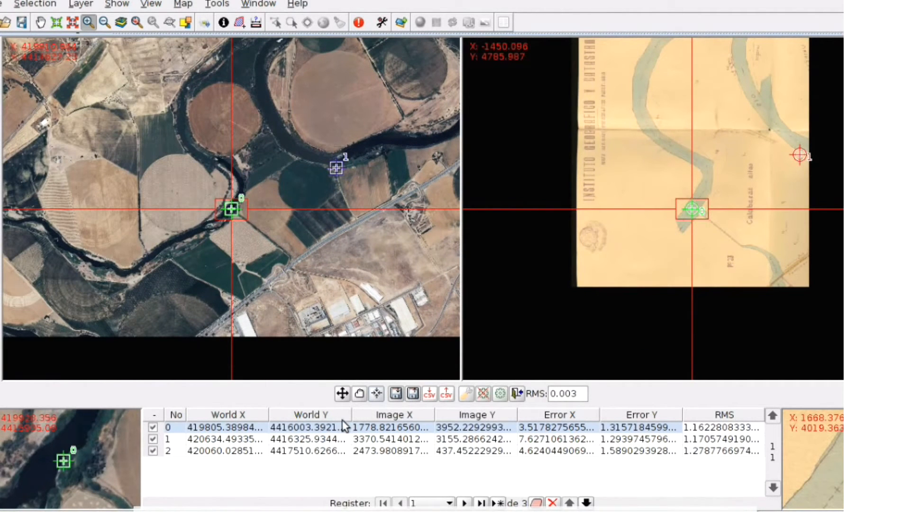
left_click(287, 451)
left_click(378, 394)
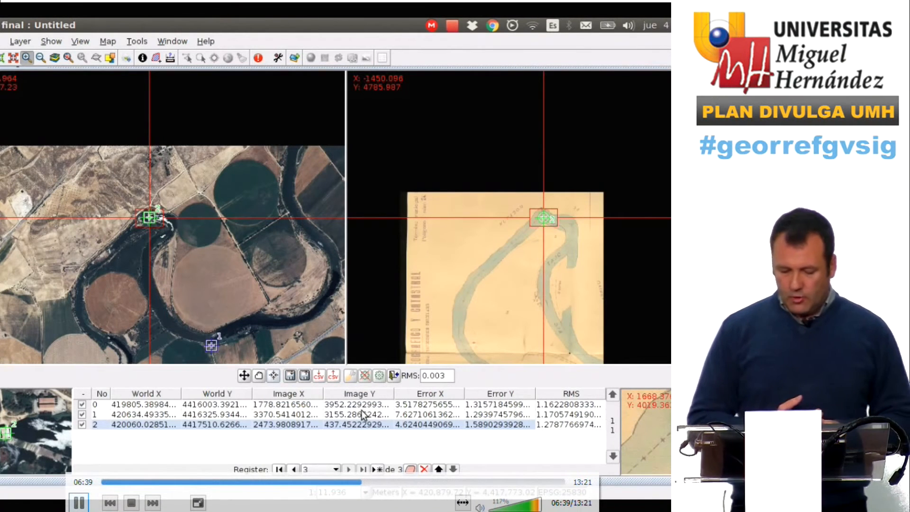
Test the georeferencing, accepting the recommended pixel size of 0.58718124 by 0.44069565
left_click(380, 376)
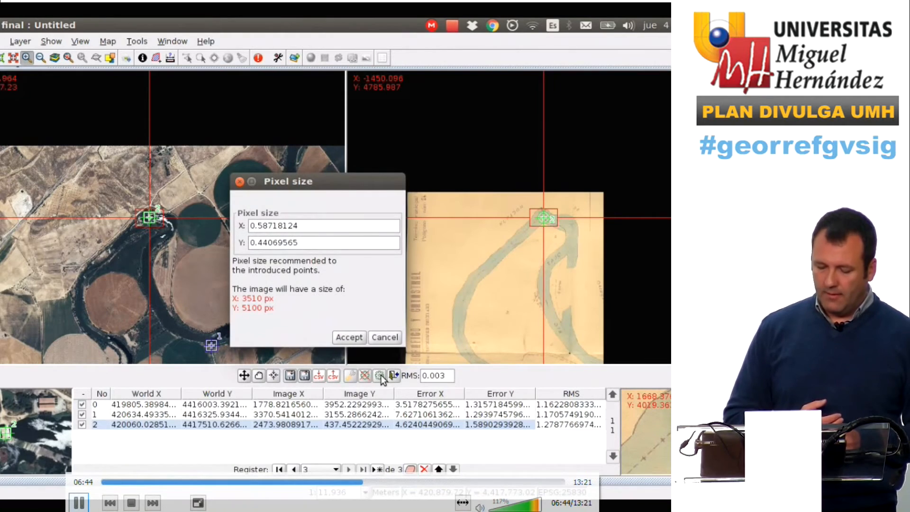
left_click(350, 337)
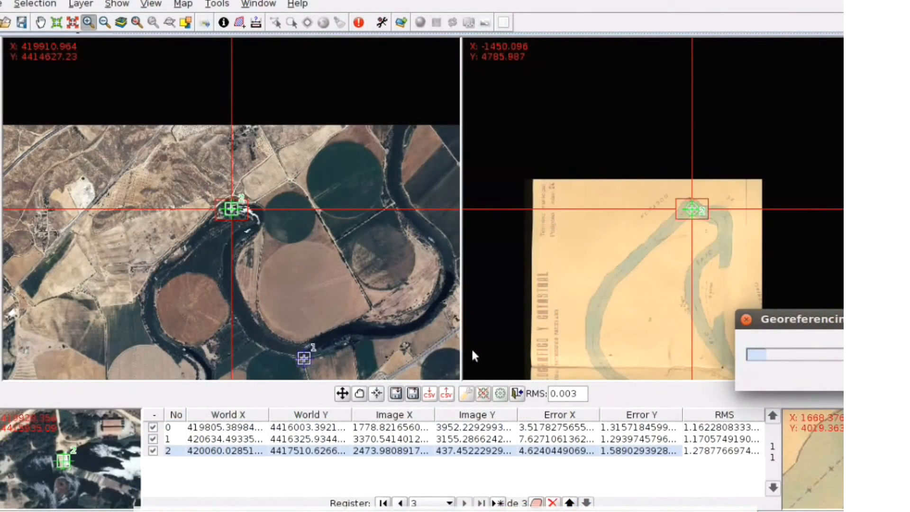
left_click_drag(842, 314, 616, 308)
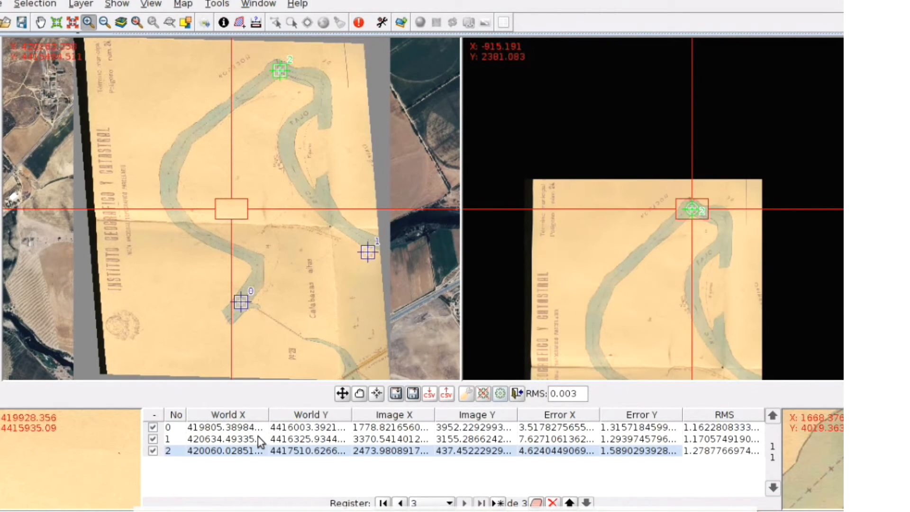
Center the views on each control point again to check how the test overlay fits
left_click(382, 392)
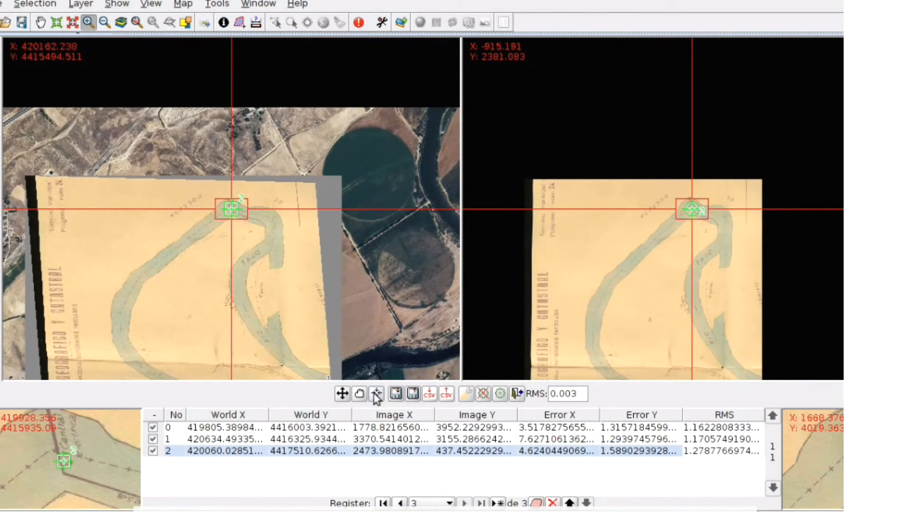
left_click(290, 439)
left_click(377, 393)
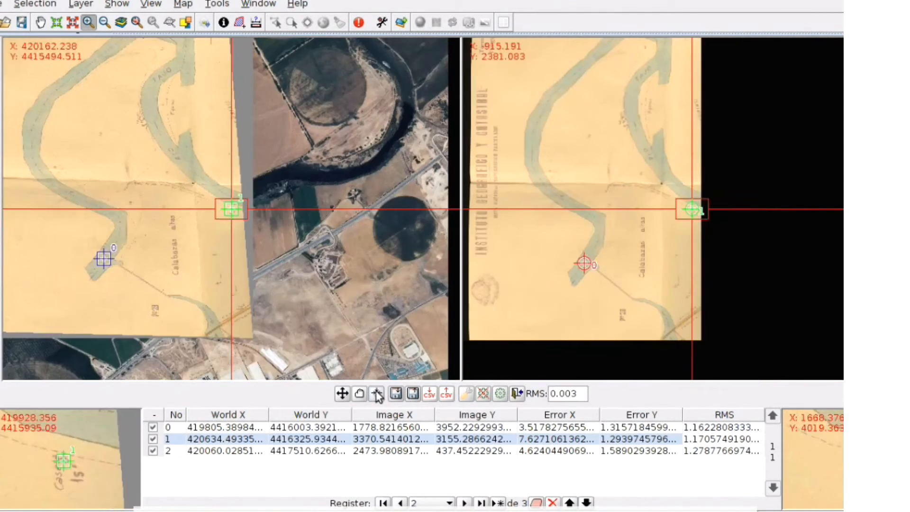
left_click(317, 427)
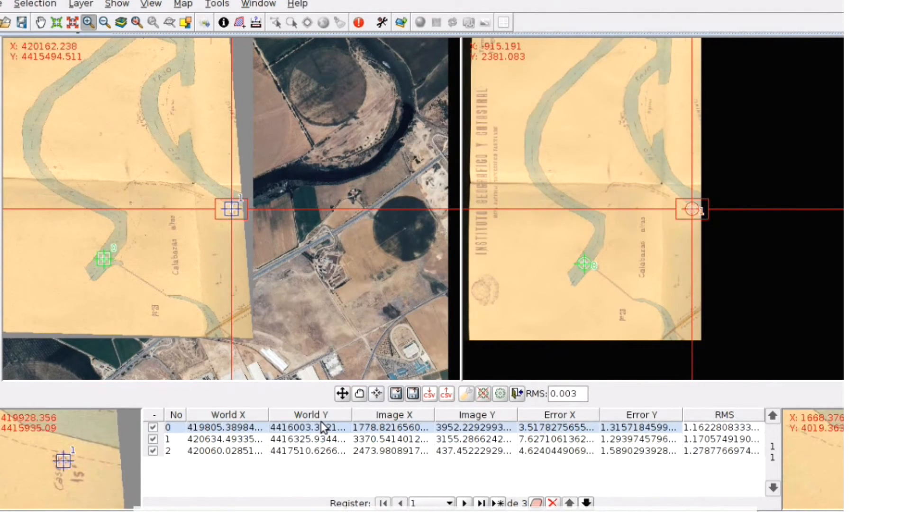
left_click(377, 393)
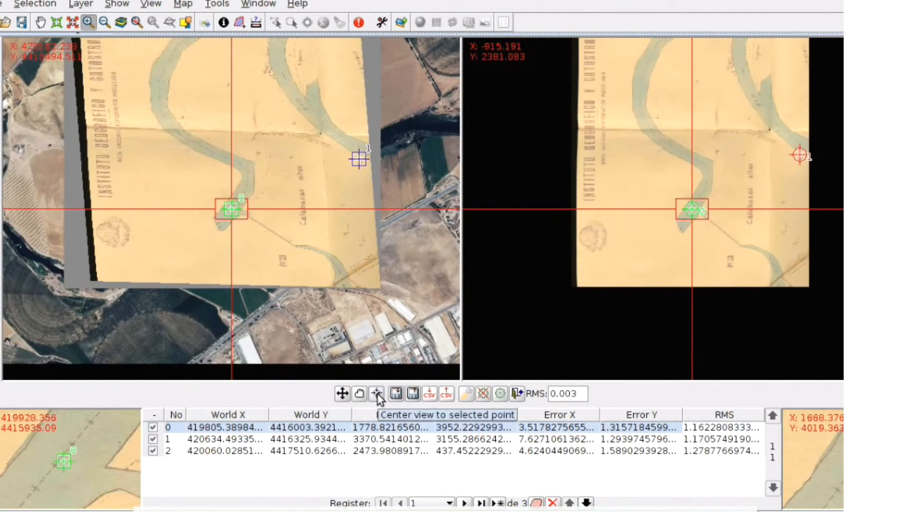
Close the georeferencing application
left_click(517, 393)
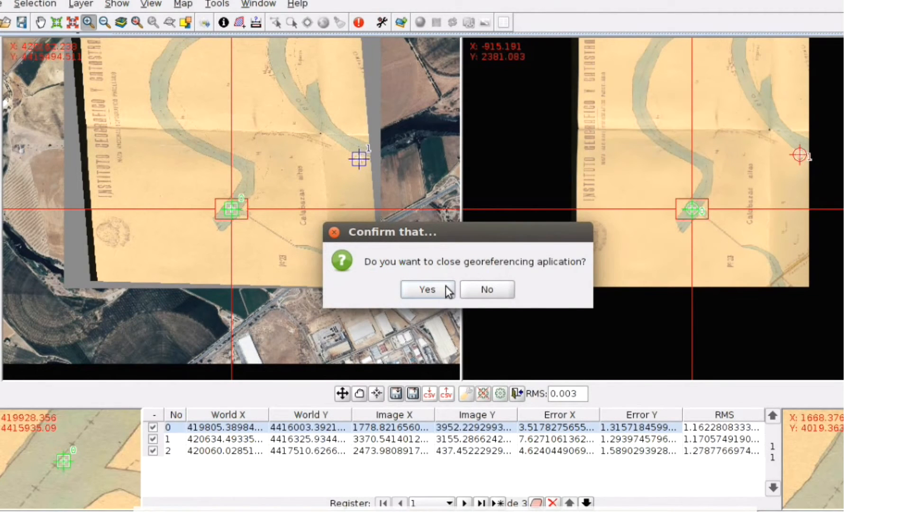
left_click(446, 286)
left_click(446, 285)
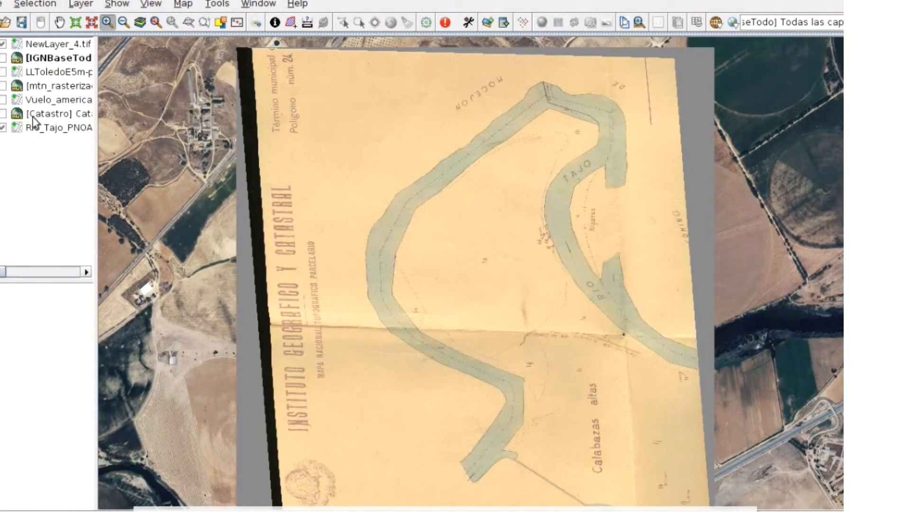
Toggle the visibility of NewLayer_4.tif and LLToledoE5m layers to compare both georeferenced maps
left_click(3, 71)
left_click(3, 45)
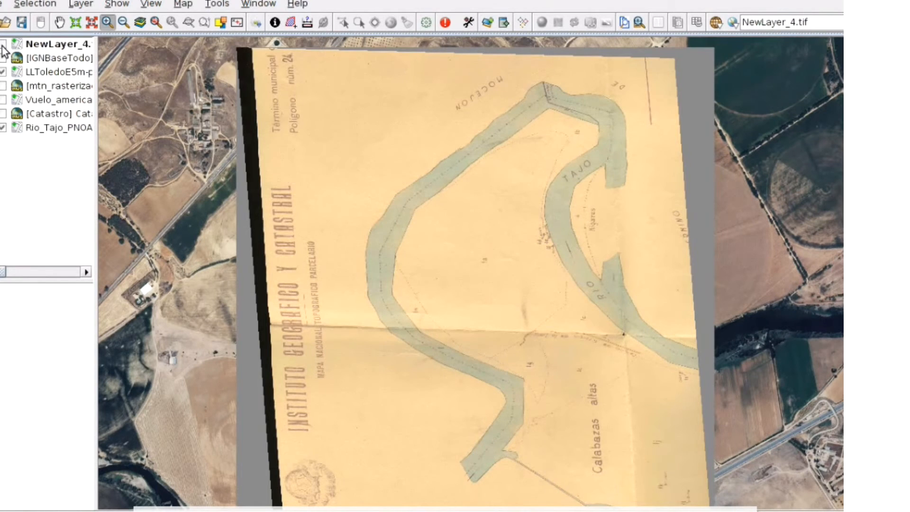
left_click(3, 44)
left_click(3, 44)
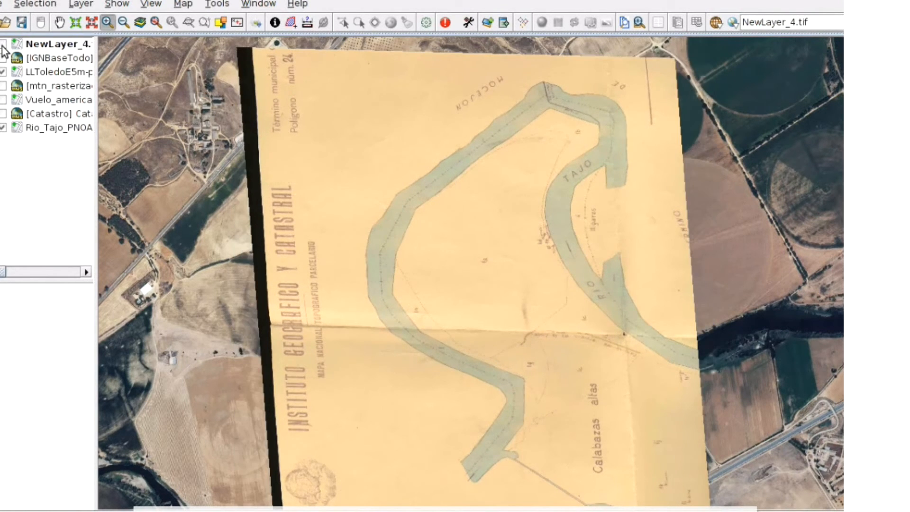
left_click(3, 45)
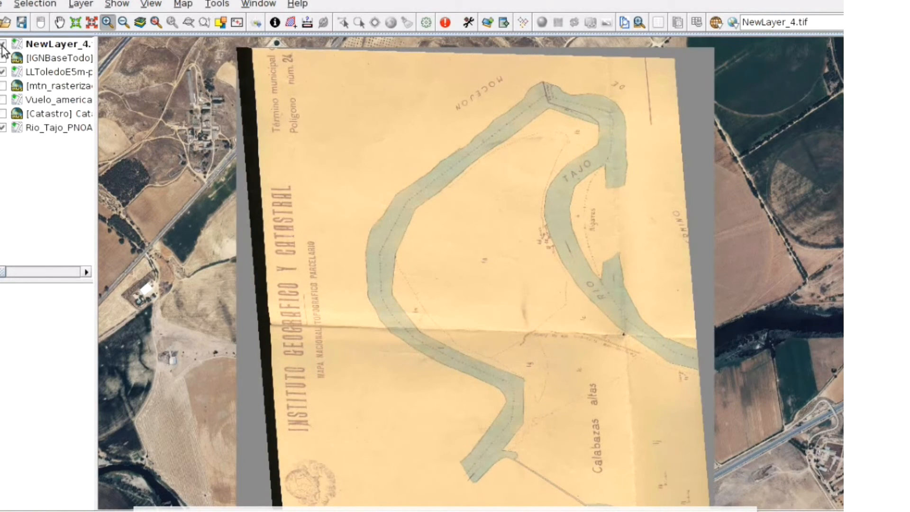
left_click(3, 72)
Move the IGNBaseTodo layer to the top, compare it with the maps, then hide all layers except Rio_Tajo_PNOA
left_click_drag(44, 58, 44, 42)
left_click(4, 45)
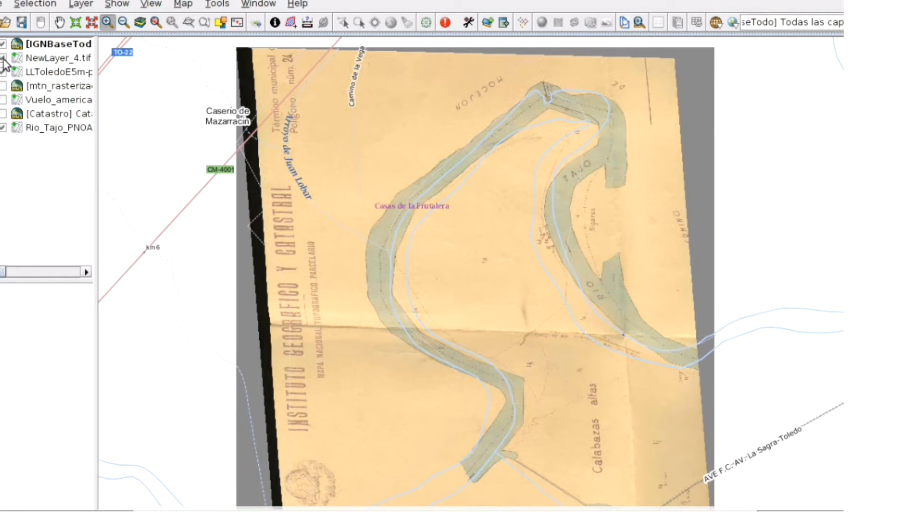
left_click(3, 58)
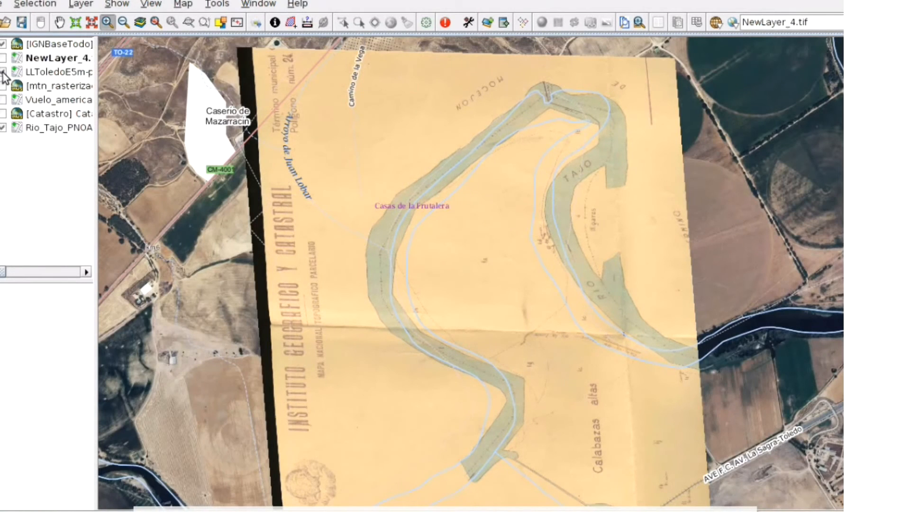
left_click(3, 72)
left_click(3, 45)
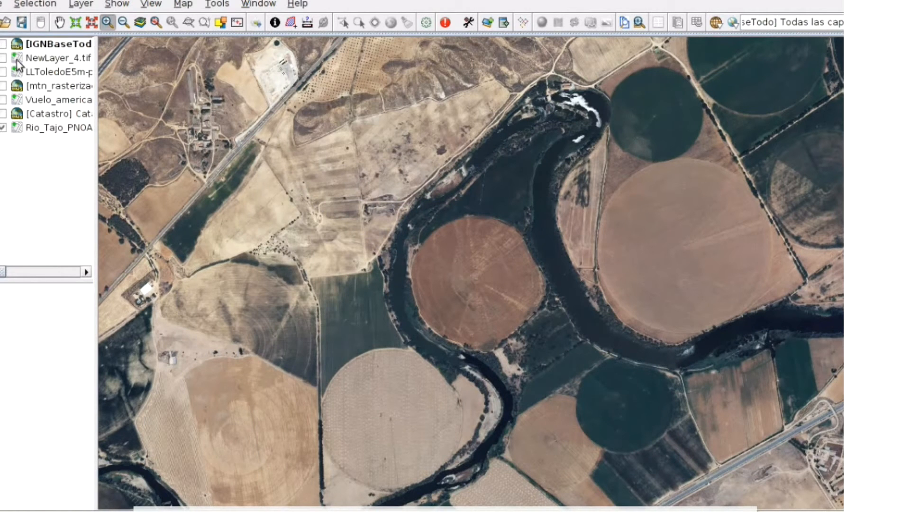
Start georeferencing with reference cartography, choosing LLToledoE5m-p24-001.jpg and saving the output NewLayer_5.tif in the 02_Rio_Tajo folder
left_click(733, 22)
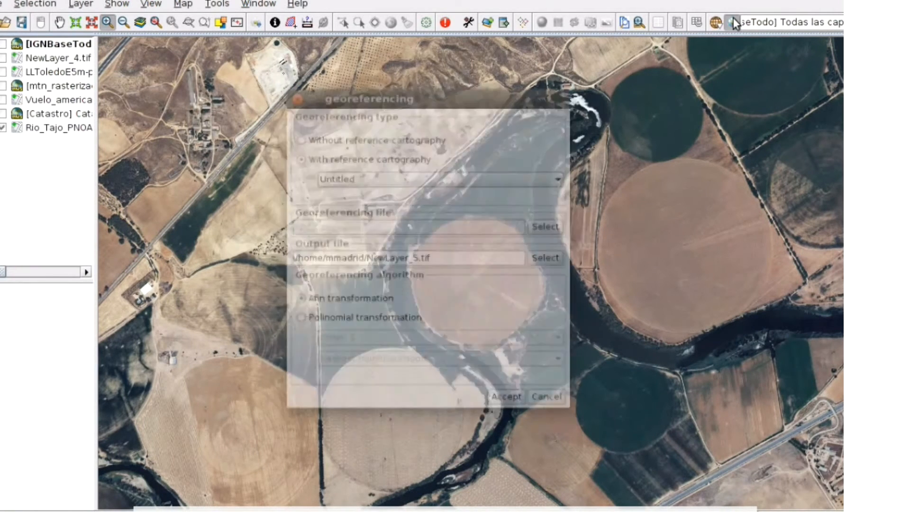
left_click(369, 176)
left_click(372, 197)
left_click(544, 226)
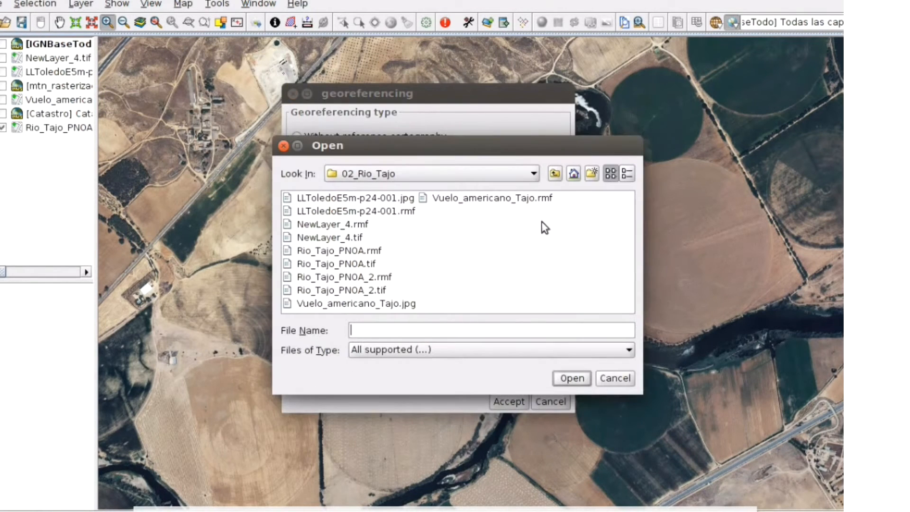
left_click(357, 199)
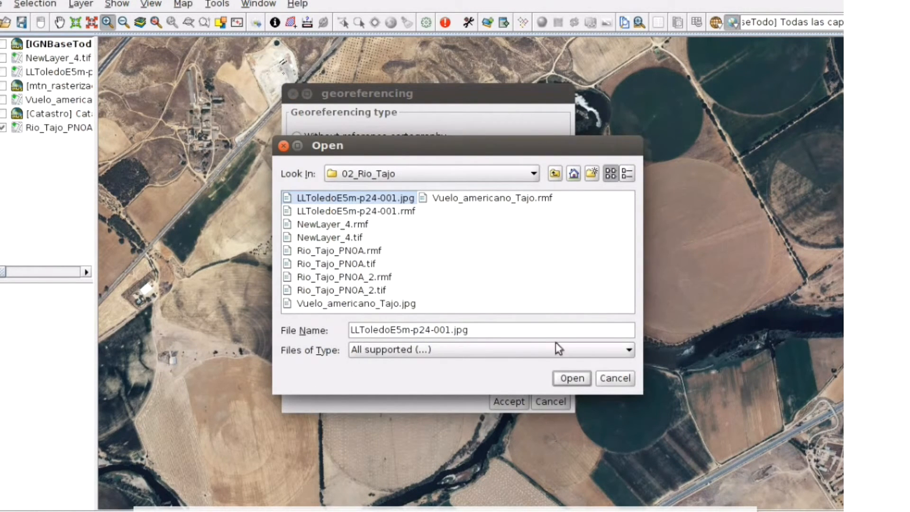
left_click(571, 378)
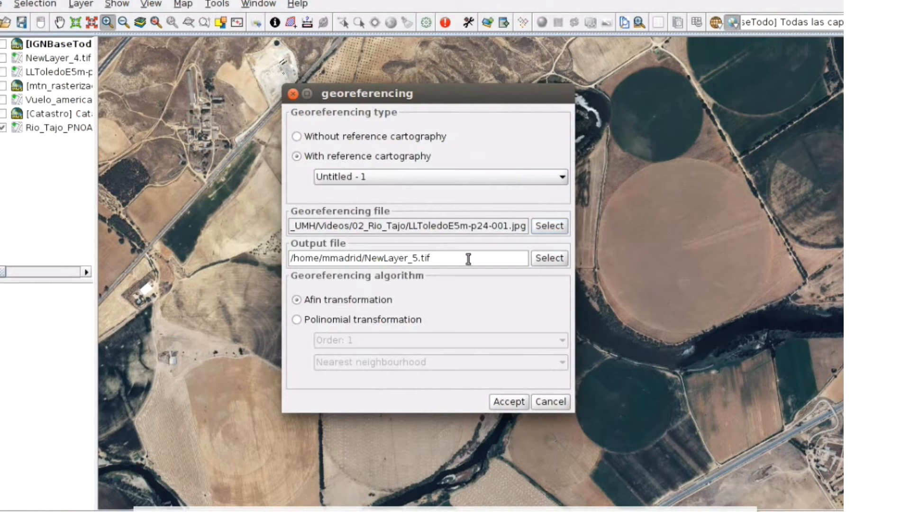
left_click(548, 258)
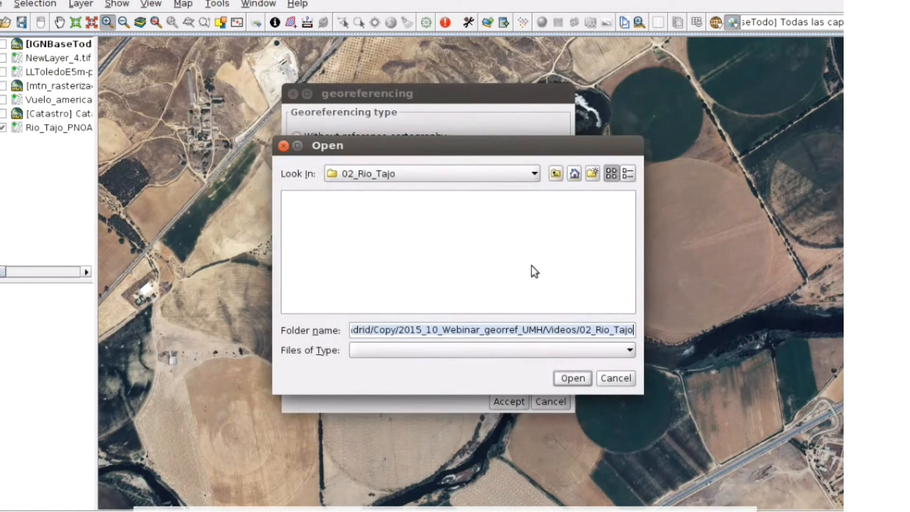
left_click(570, 374)
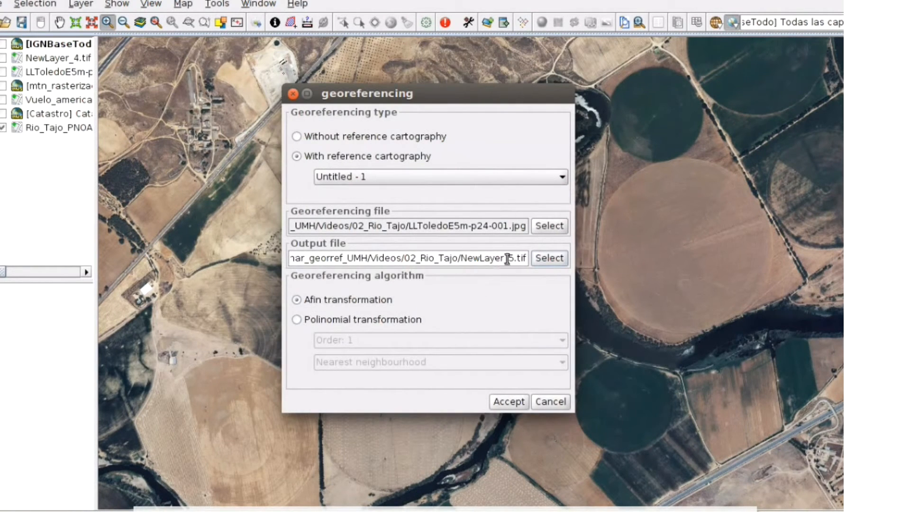
Choose a polynomial transformation of order 3 with inverse distance resampling and accept the georeferencing settings
left_click(326, 318)
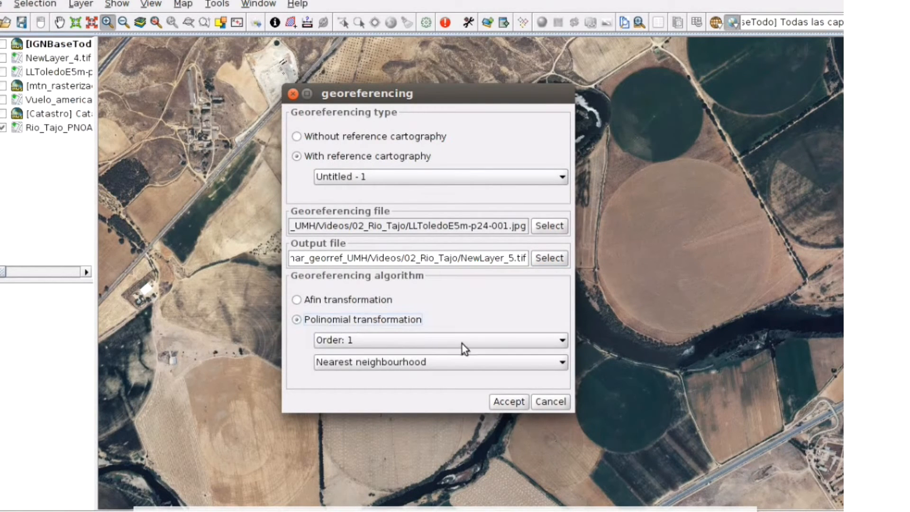
left_click(554, 340)
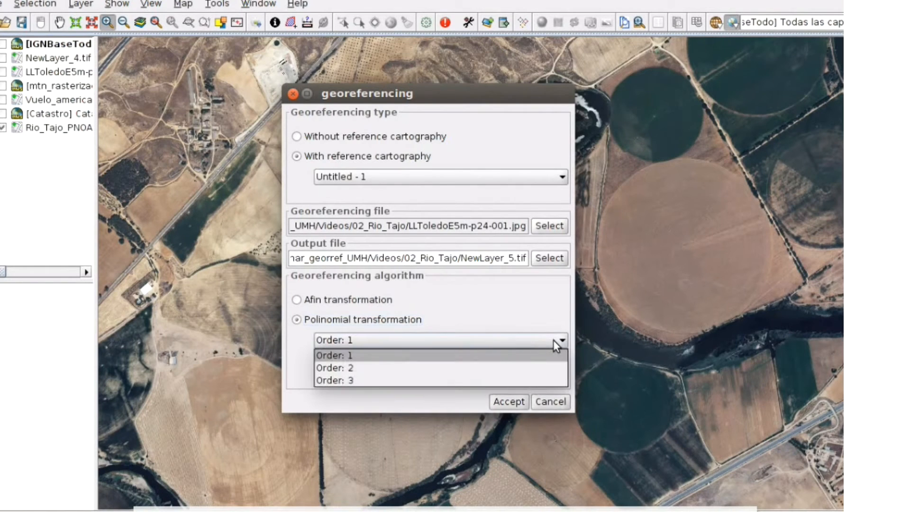
left_click(546, 379)
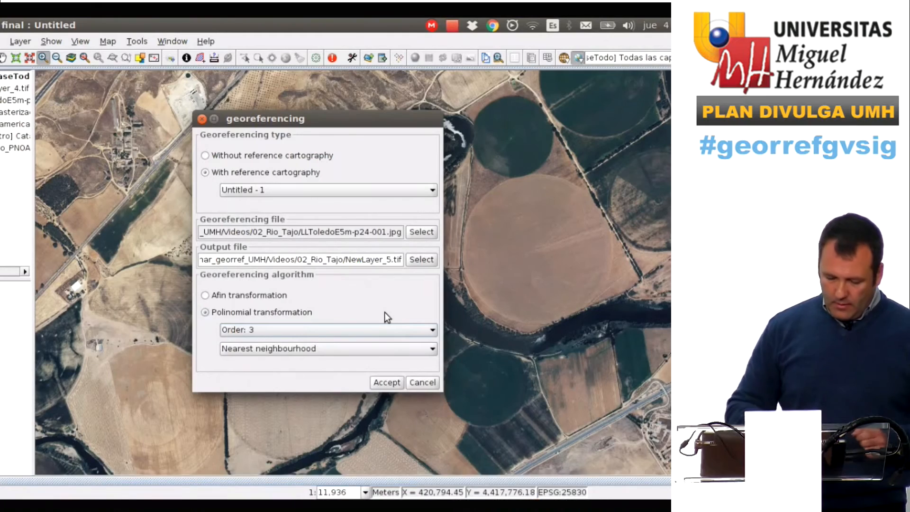
left_click(418, 352)
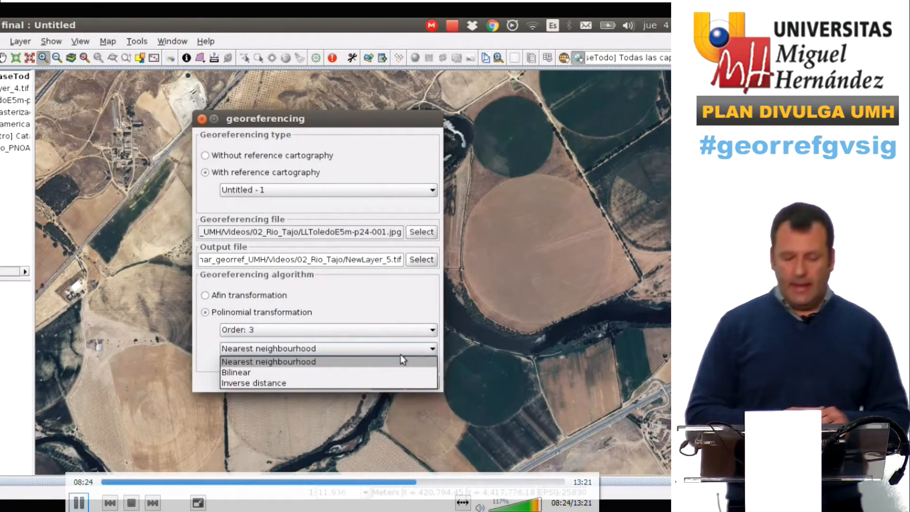
left_click(325, 380)
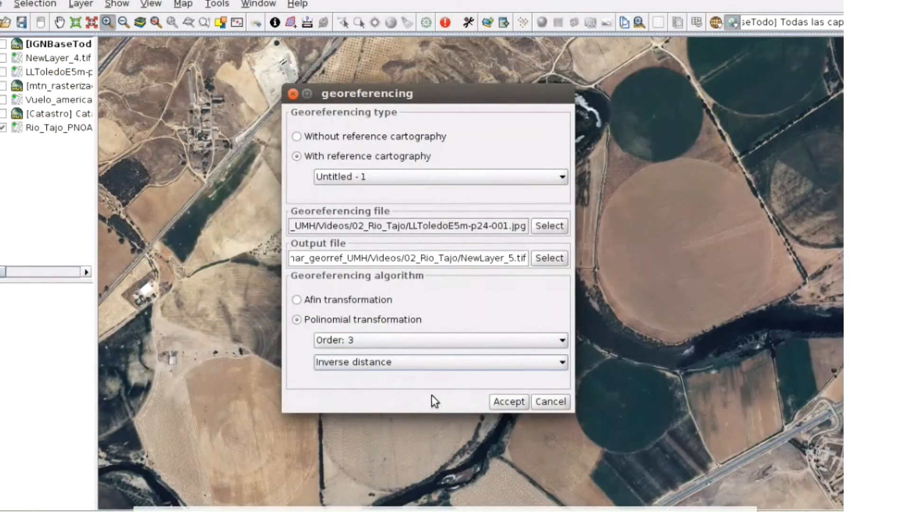
left_click(509, 401)
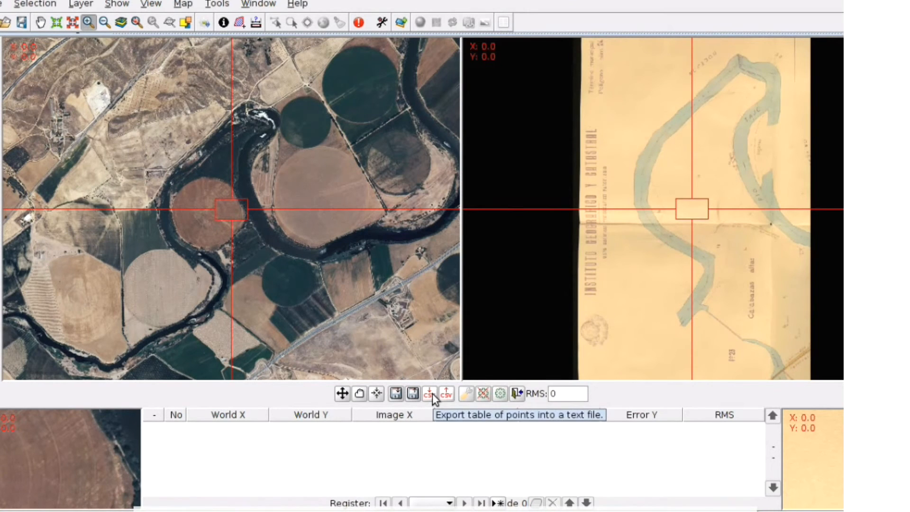
Import the control points from puntos_rio.csv in the 02_Rio_Tajo folder, replacing the current point table
left_click(449, 396)
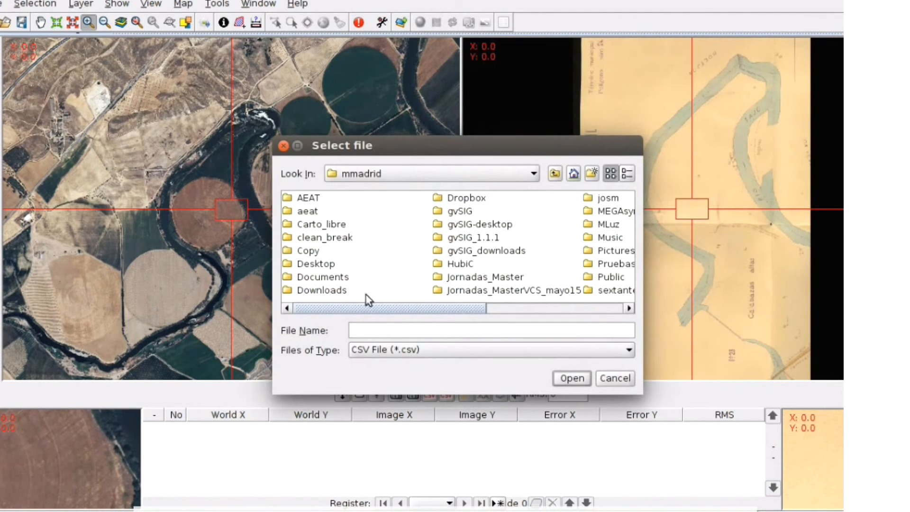
double_click(311, 253)
double_click(565, 263)
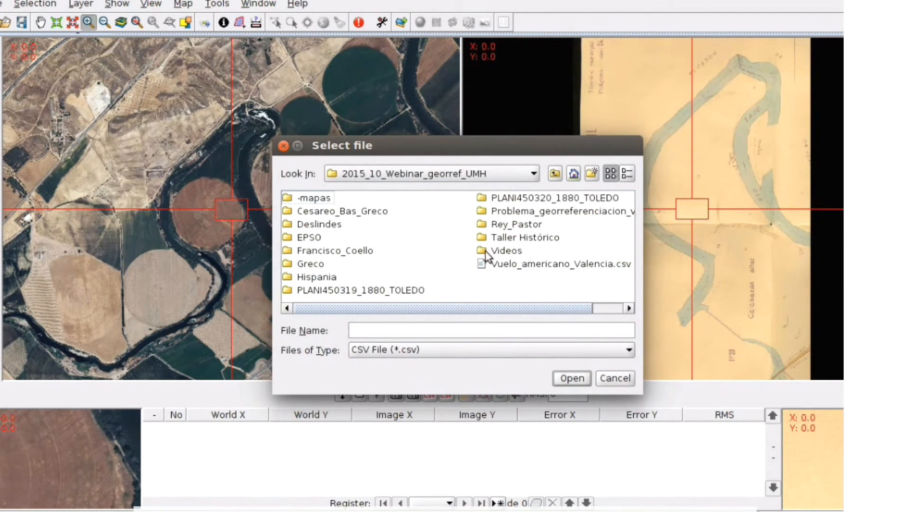
left_click(503, 252)
double_click(504, 251)
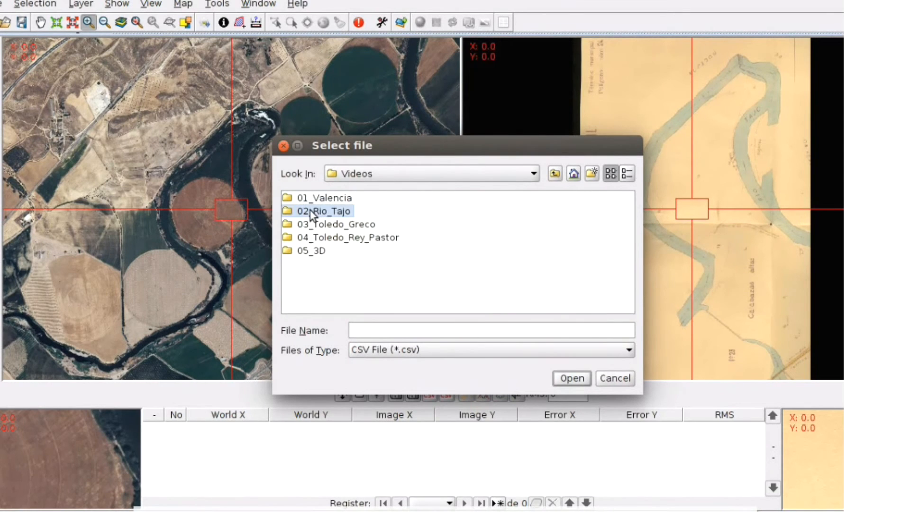
double_click(311, 211)
left_click(322, 199)
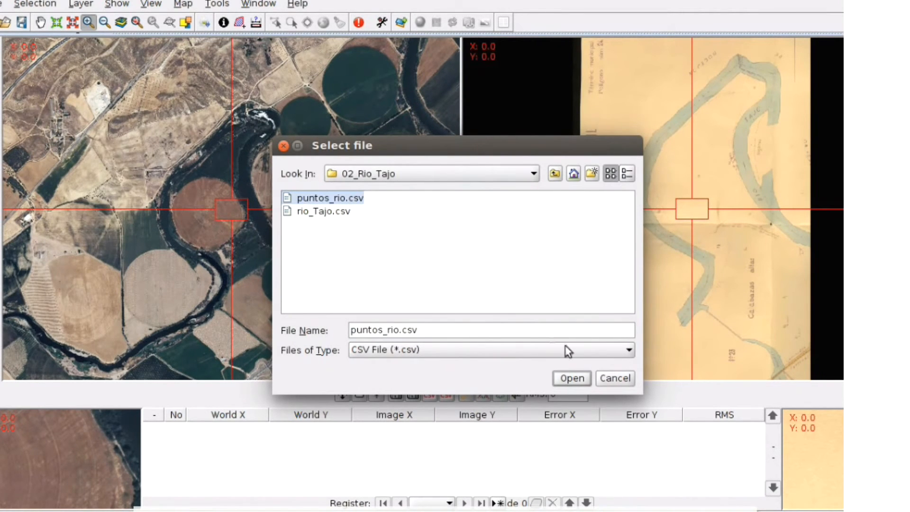
left_click(571, 378)
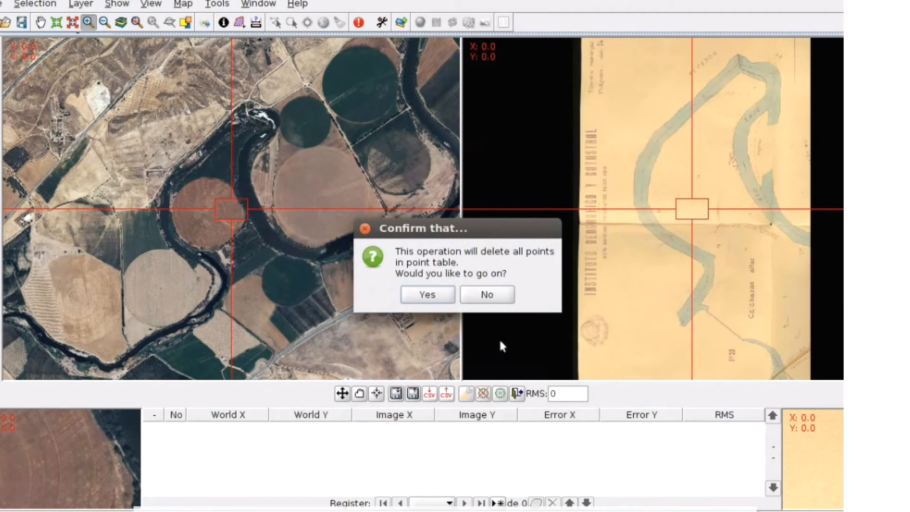
left_click(427, 295)
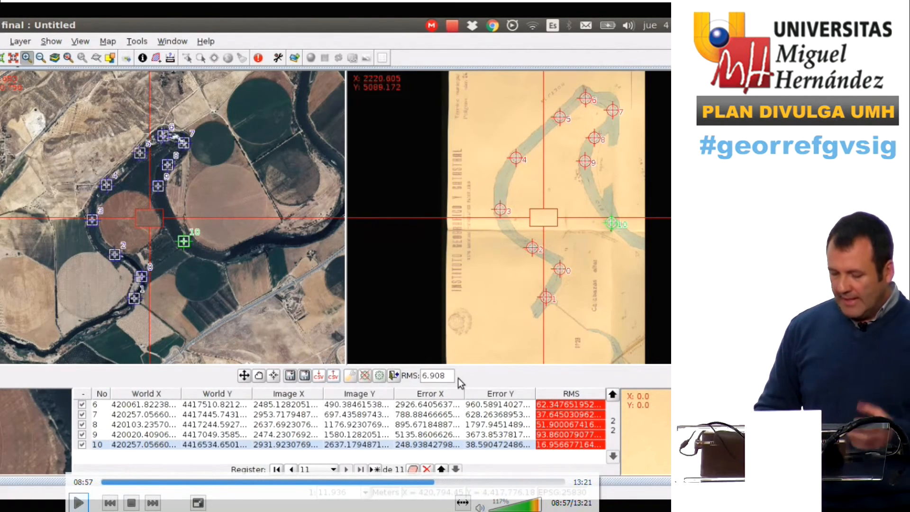
Close the georeferencing application and load the NewLayer_5.tif result into the view
key("space")
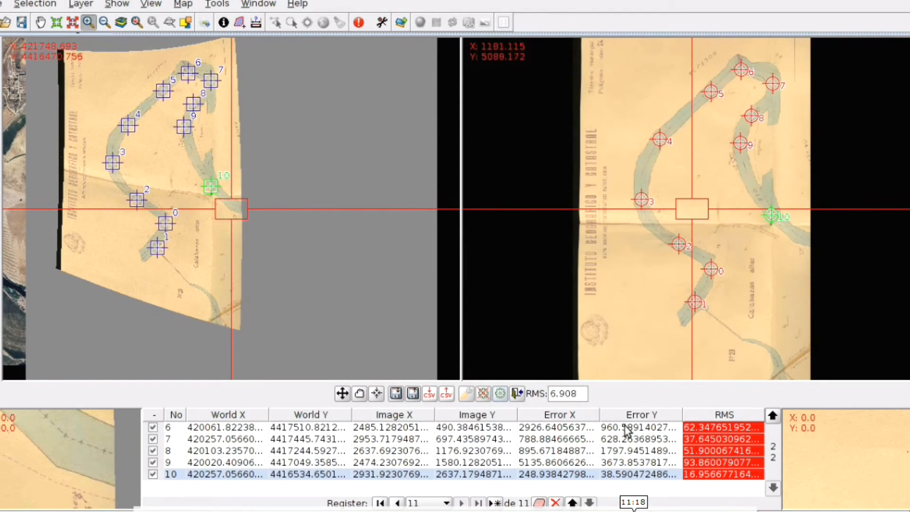
left_click(515, 393)
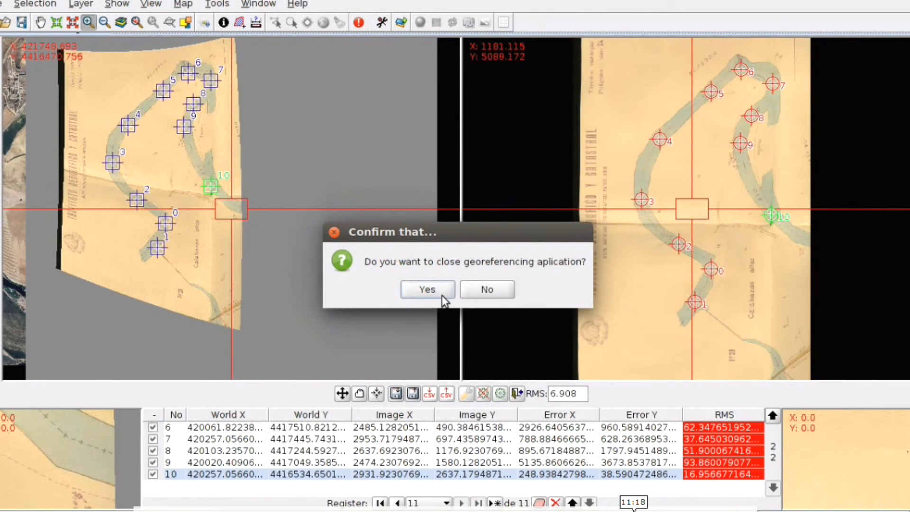
left_click(439, 292)
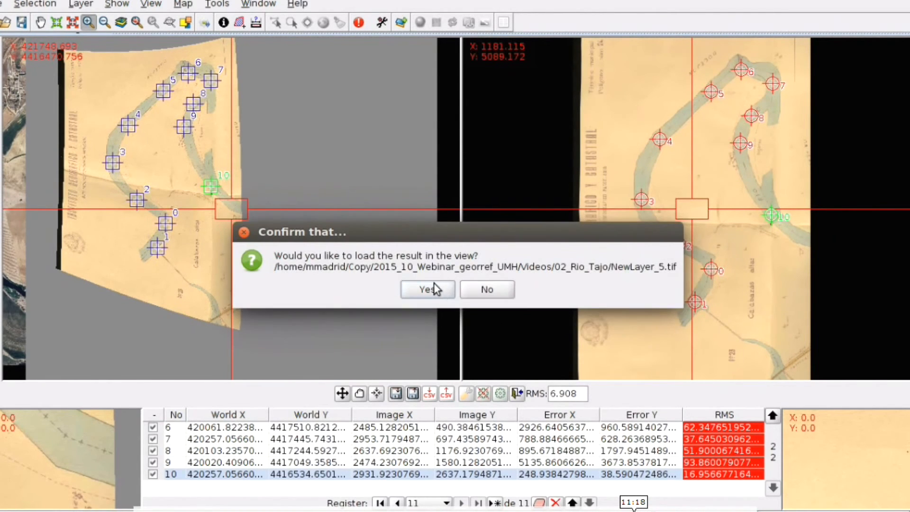
left_click(434, 284)
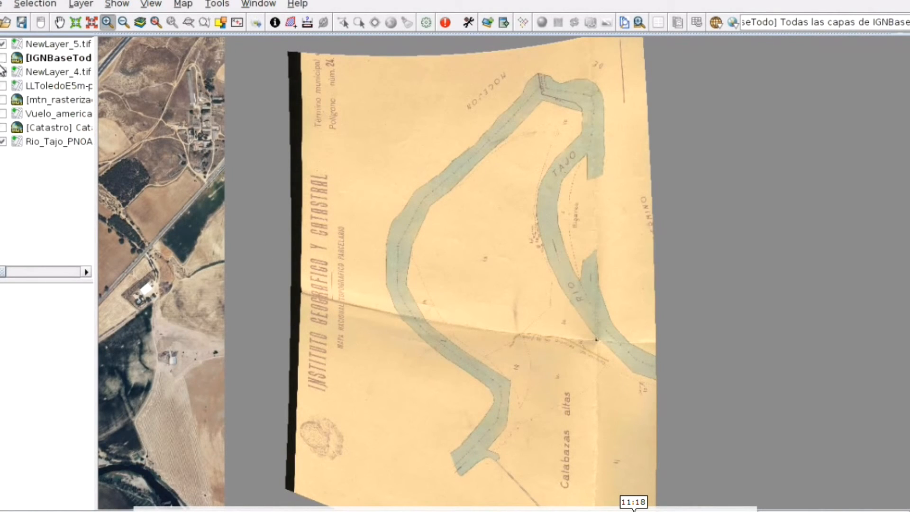
Toggle NewLayer_5.tif and LLToledoE5m visibility to compare, then show IGNBaseTodo and move it to the top
left_click(3, 86)
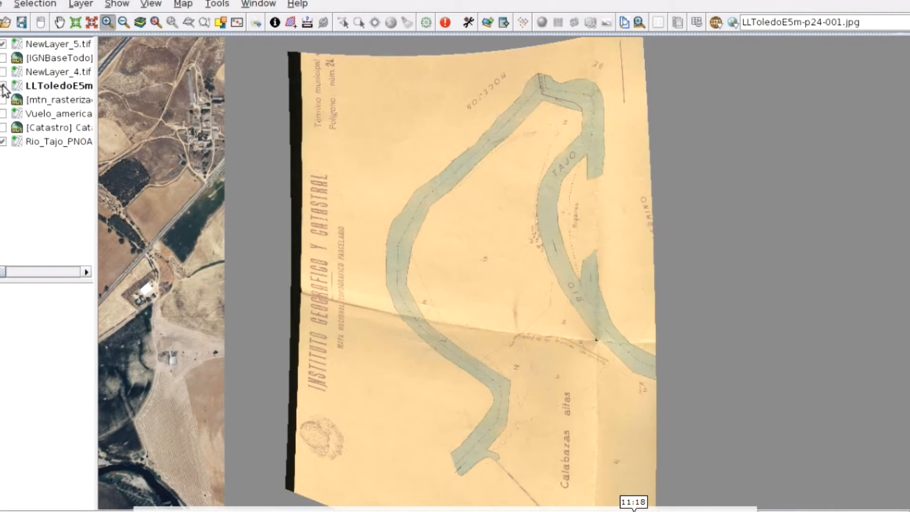
left_click(2, 45)
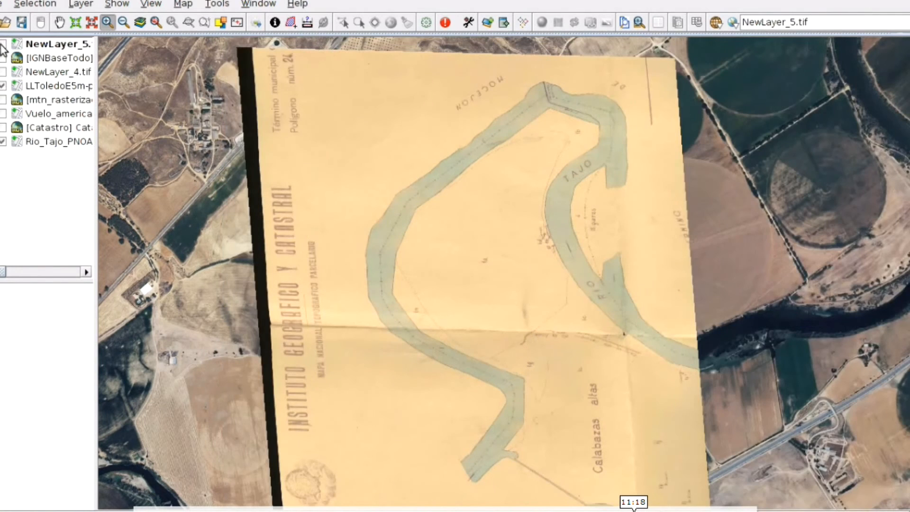
left_click(3, 45)
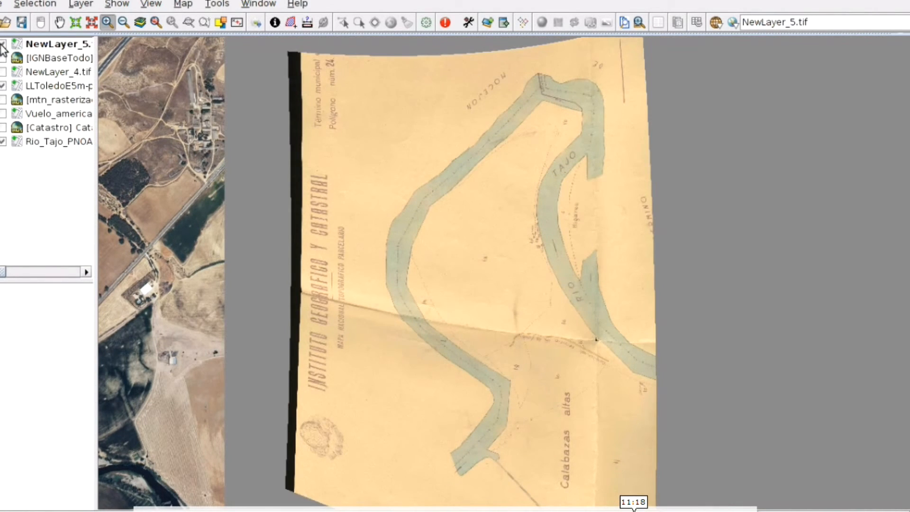
left_click(3, 44)
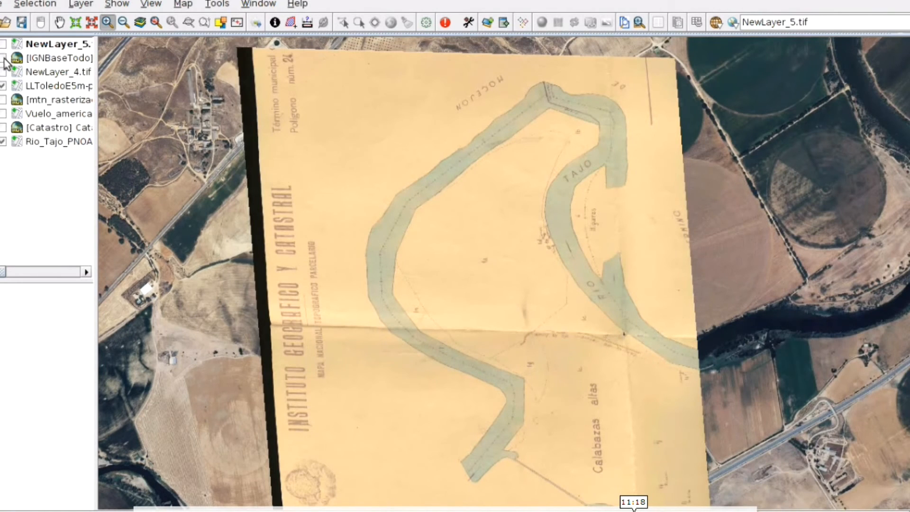
left_click(4, 59)
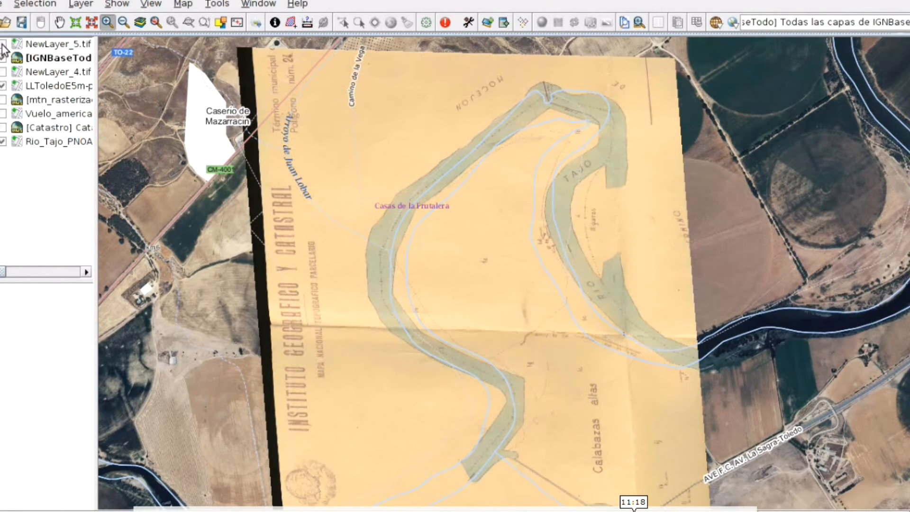
left_click(3, 45)
left_click_drag(38, 60, 36, 44)
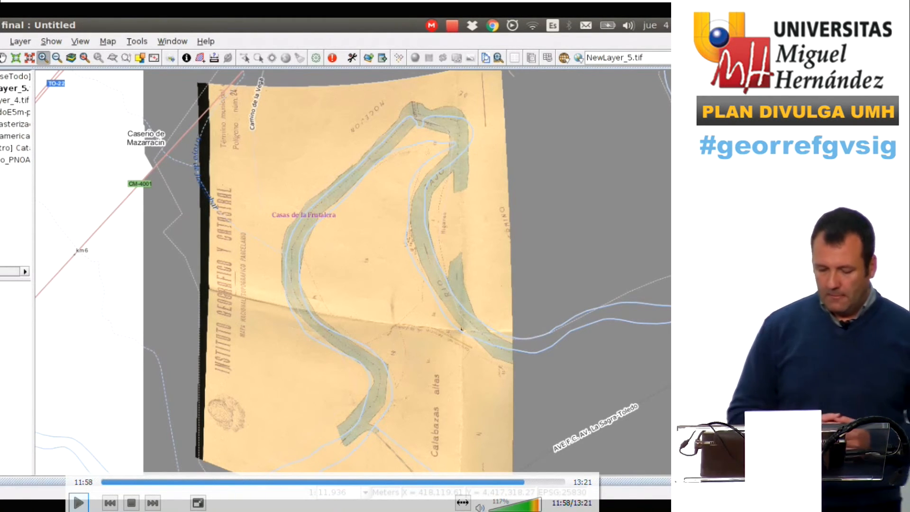
key("space")
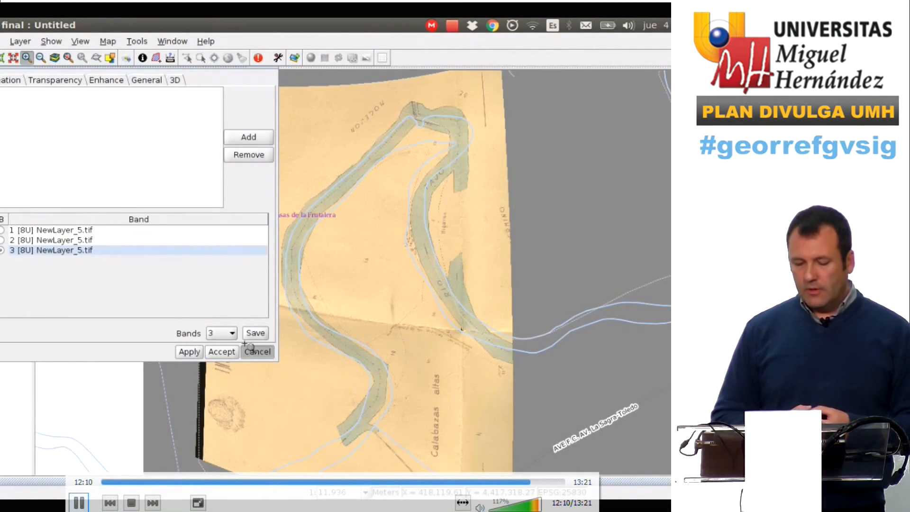
left_click(250, 353)
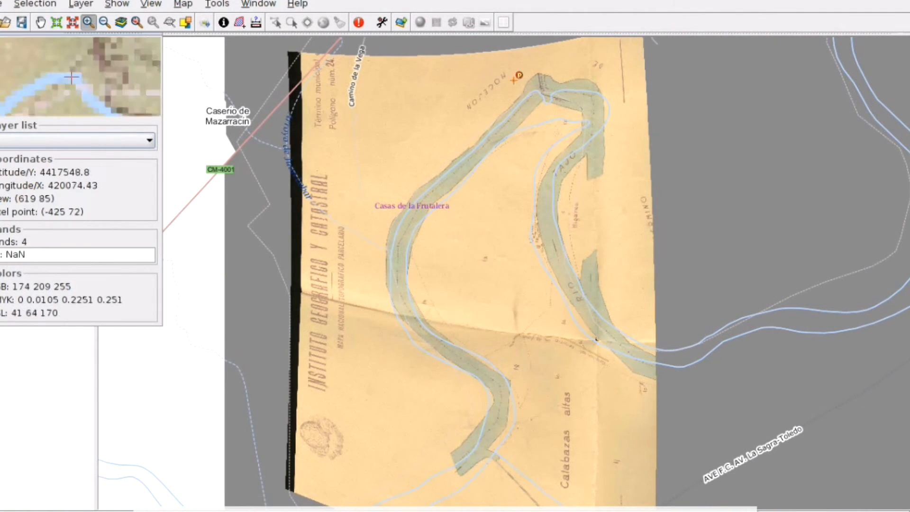
left_click(226, 22)
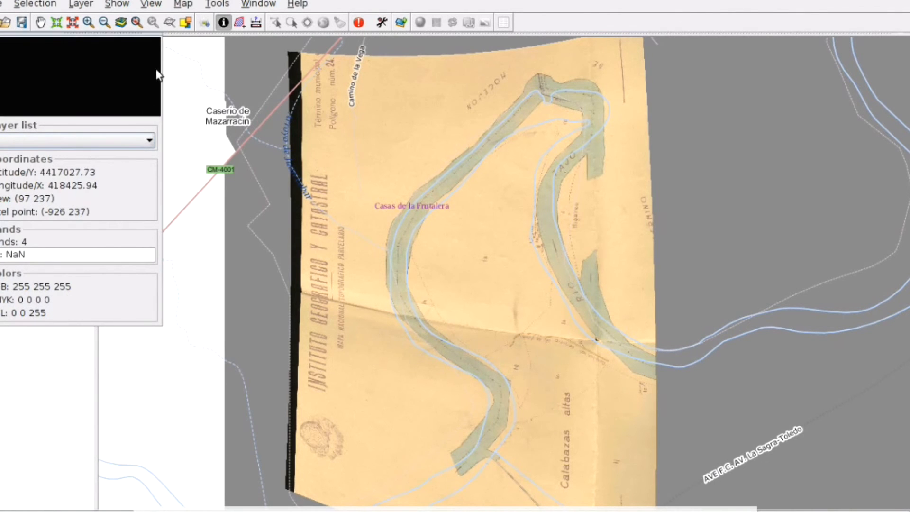
left_click_drag(157, 32, 185, 101)
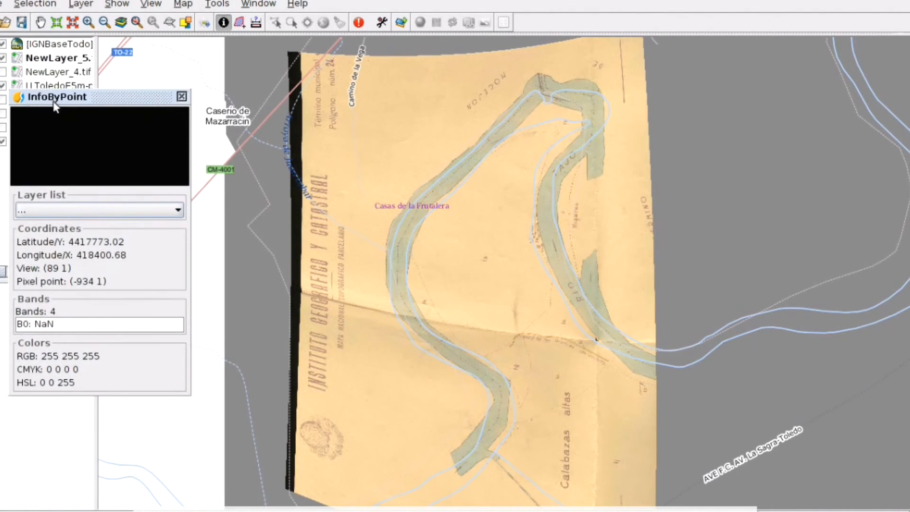
left_click(182, 96)
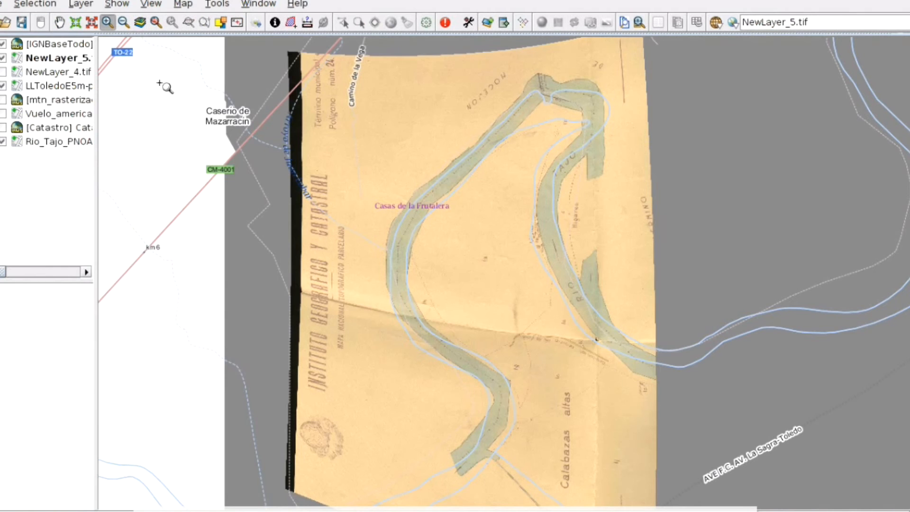
Make pixels with value 128, 128, 128 transparent in NewLayer_5.tif's properties, and hide the LLToledoE5m layer
right_click(45, 58)
left_click(89, 68)
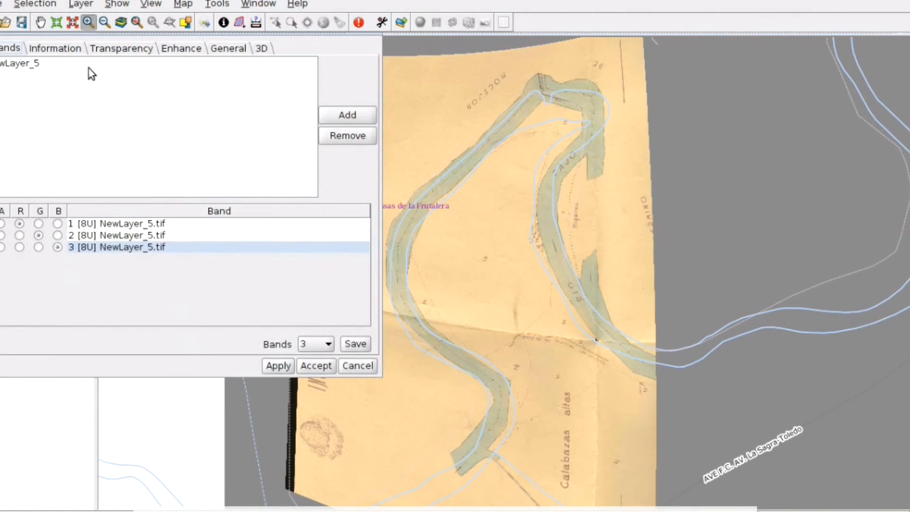
left_click(144, 49)
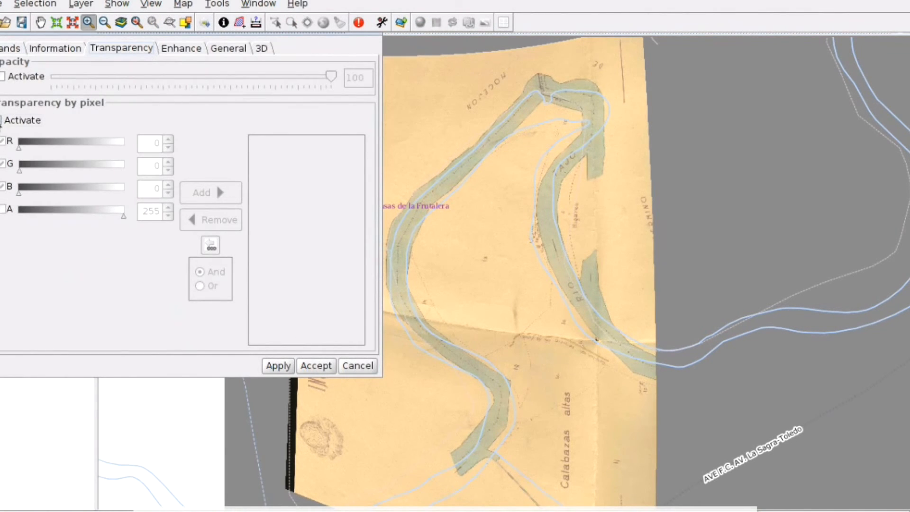
left_click(1, 120)
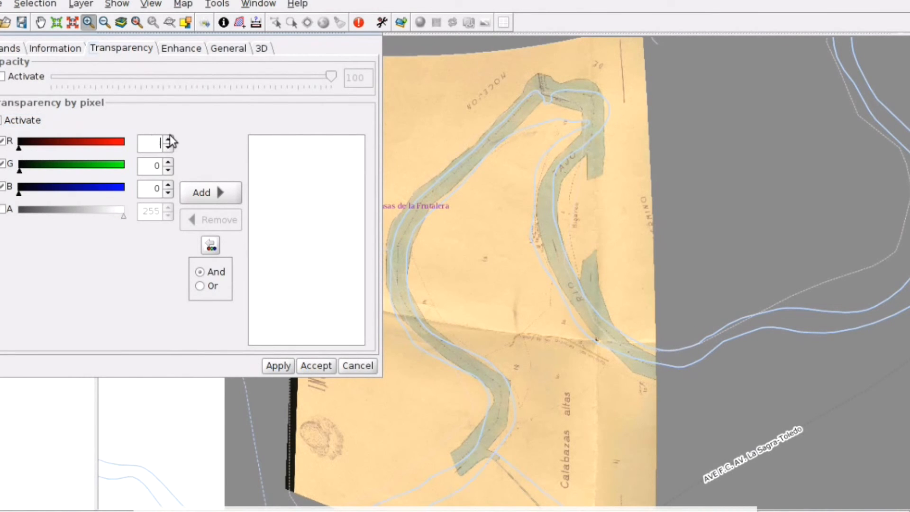
type("128")
left_click(168, 162)
type("28")
left_click(161, 191)
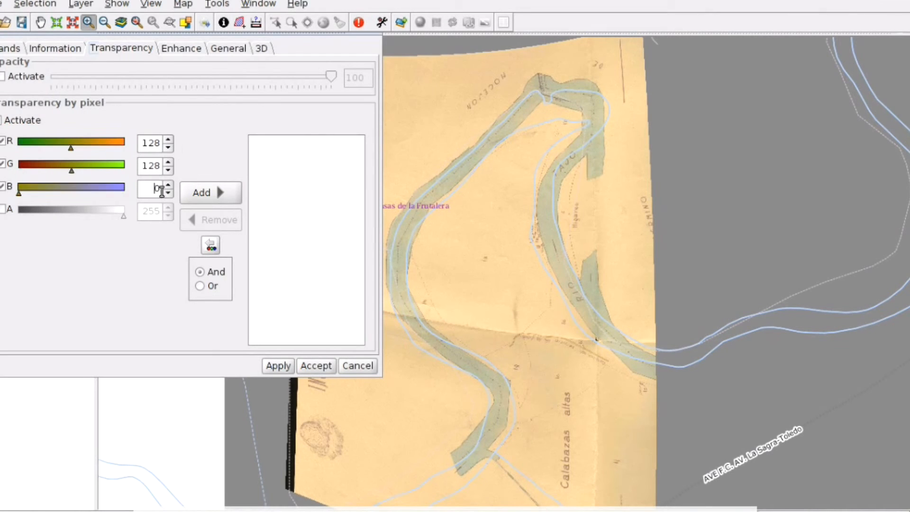
type("128")
left_click(210, 193)
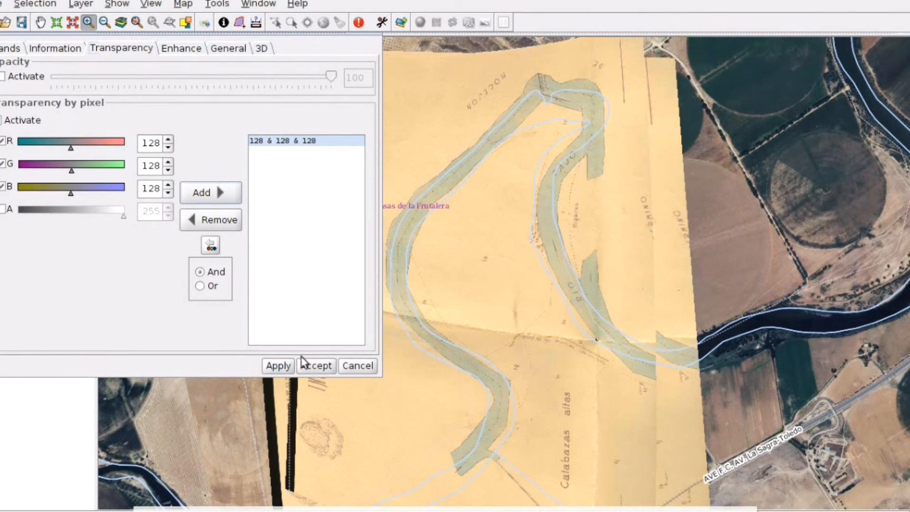
left_click(311, 366)
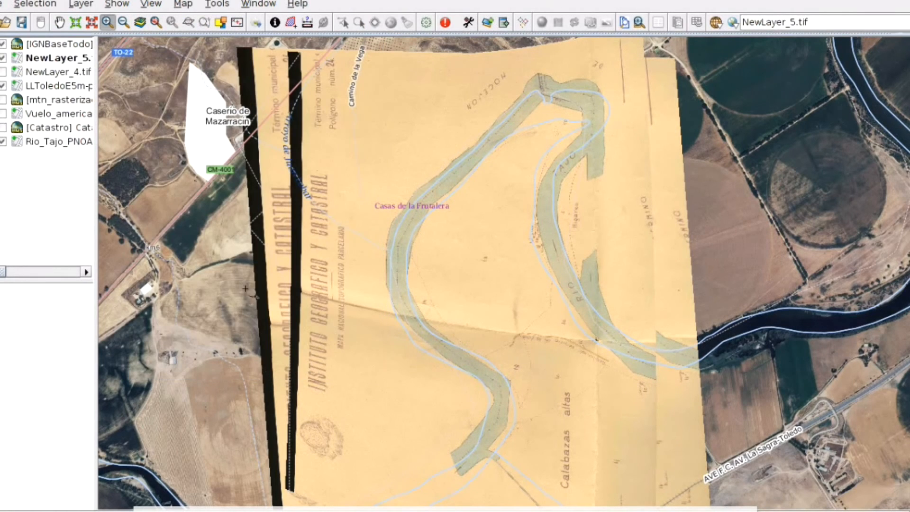
left_click(3, 86)
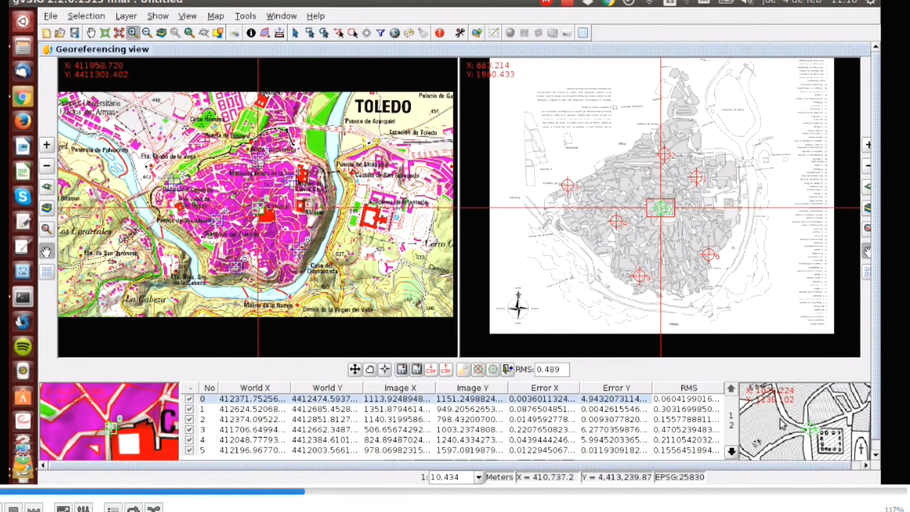
Step through control points 1 to 6 in the Toledo georeferencing table, centring both views on each point to inspect it
left_click(297, 409)
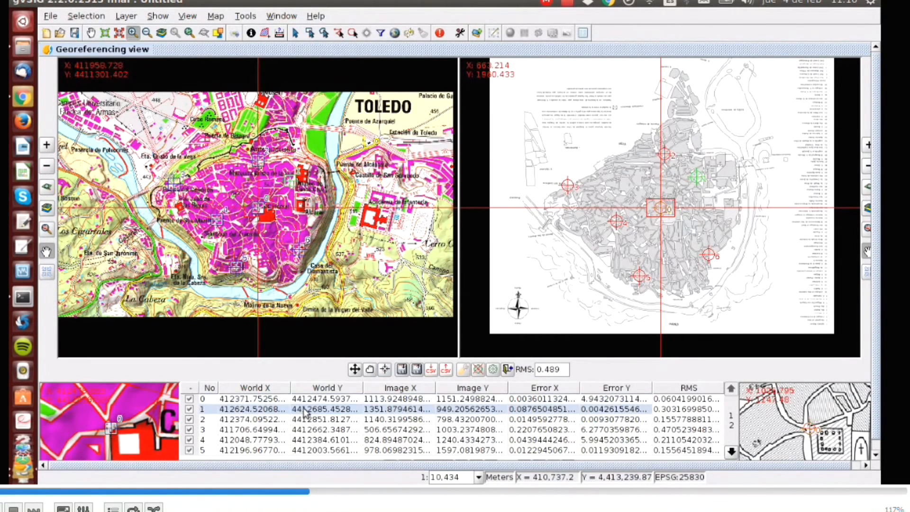
left_click(385, 369)
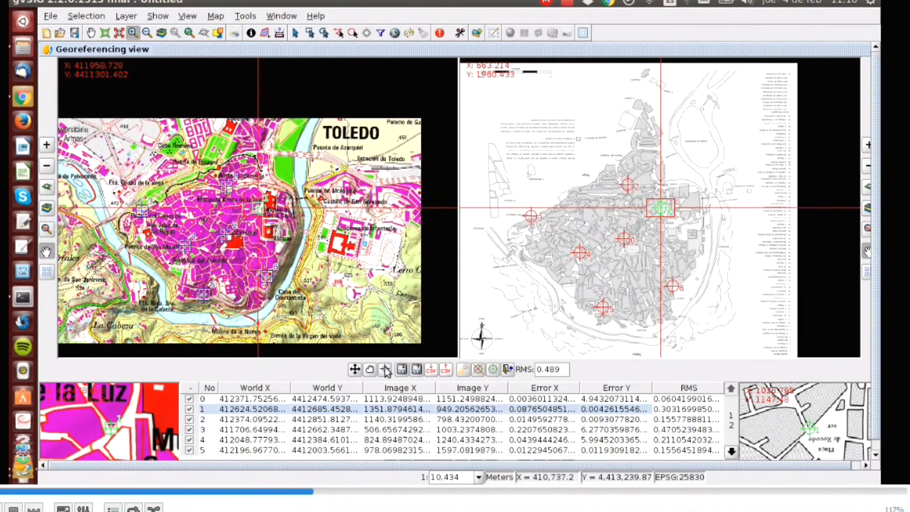
left_click(333, 420)
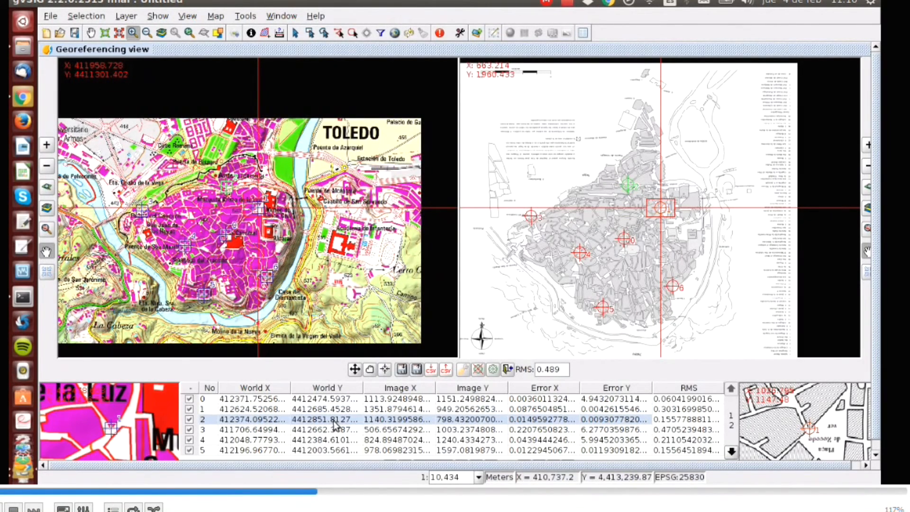
left_click(385, 370)
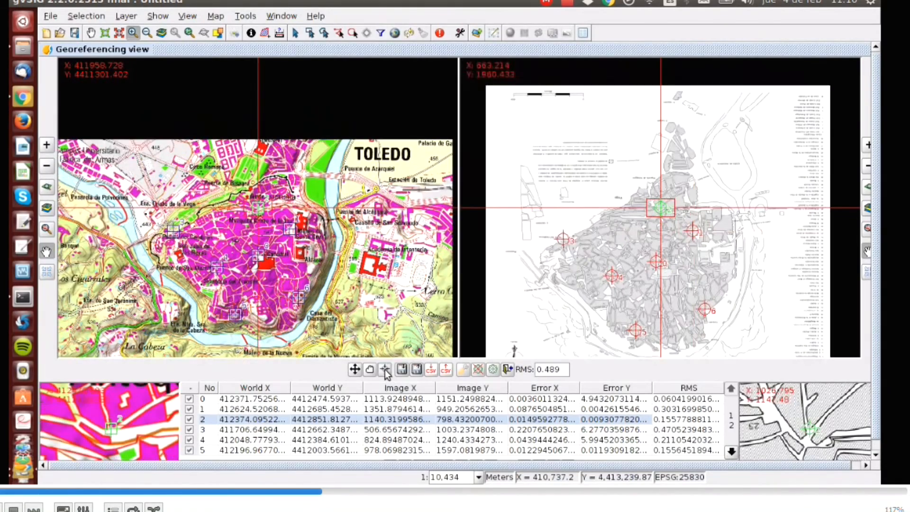
left_click(342, 430)
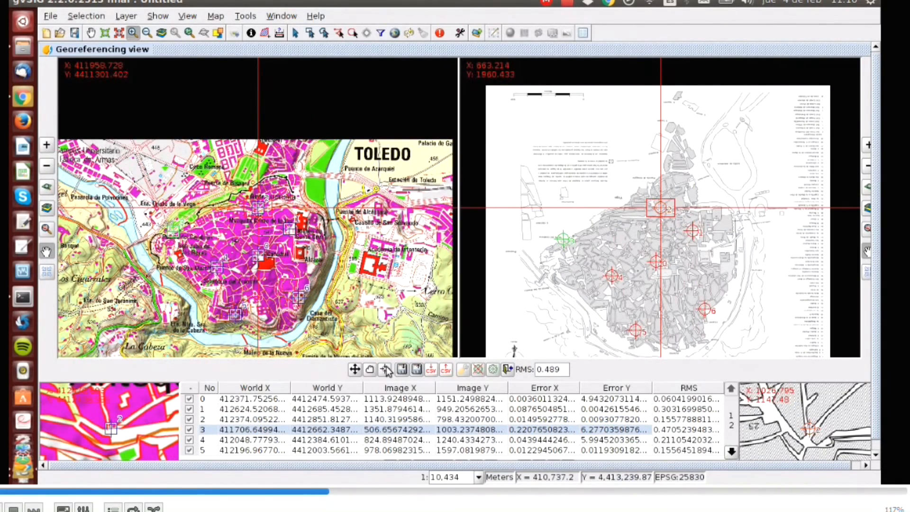
left_click(386, 369)
left_click(337, 440)
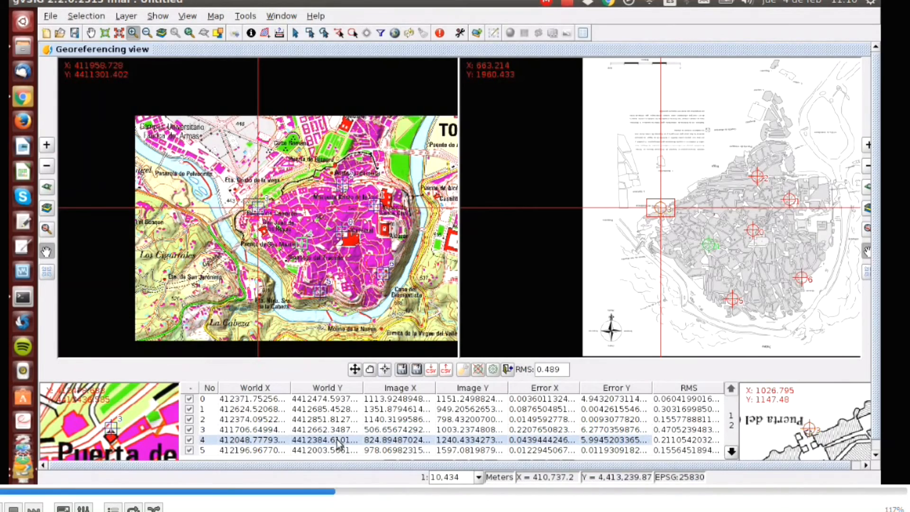
left_click(385, 371)
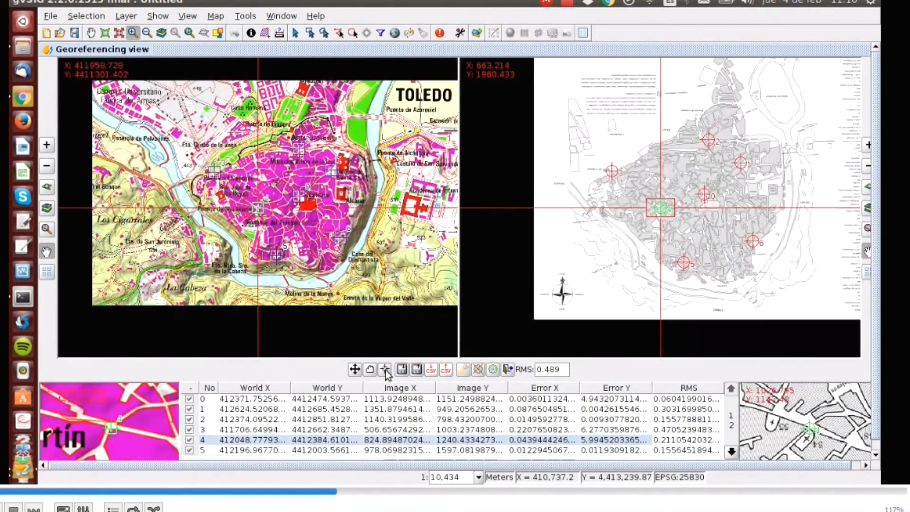
left_click(334, 452)
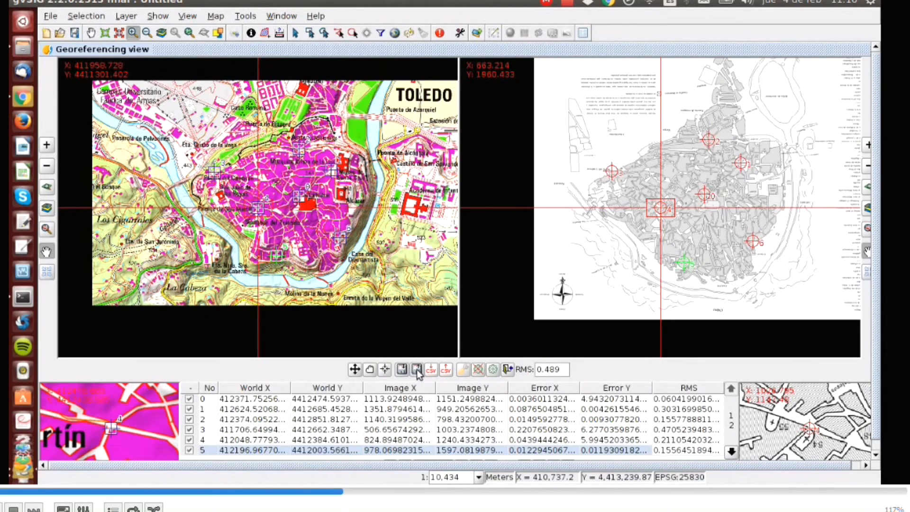
left_click(386, 370)
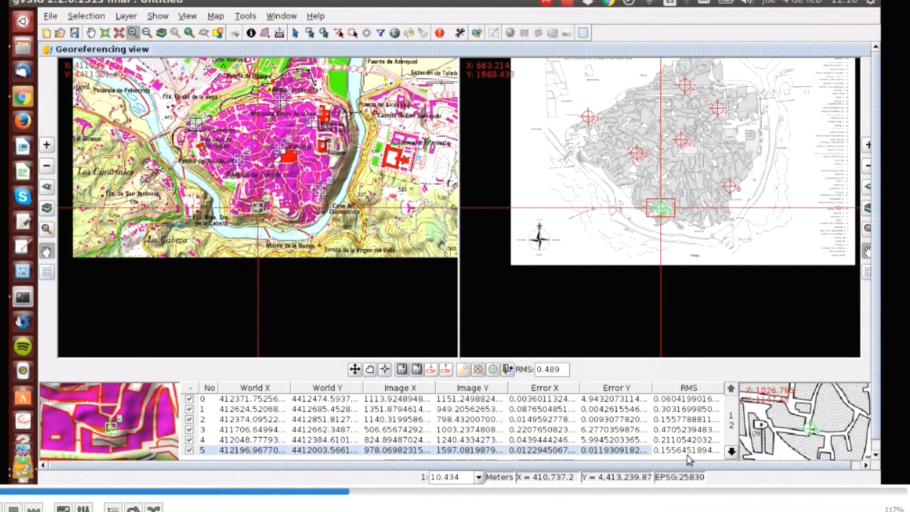
left_click(731, 452)
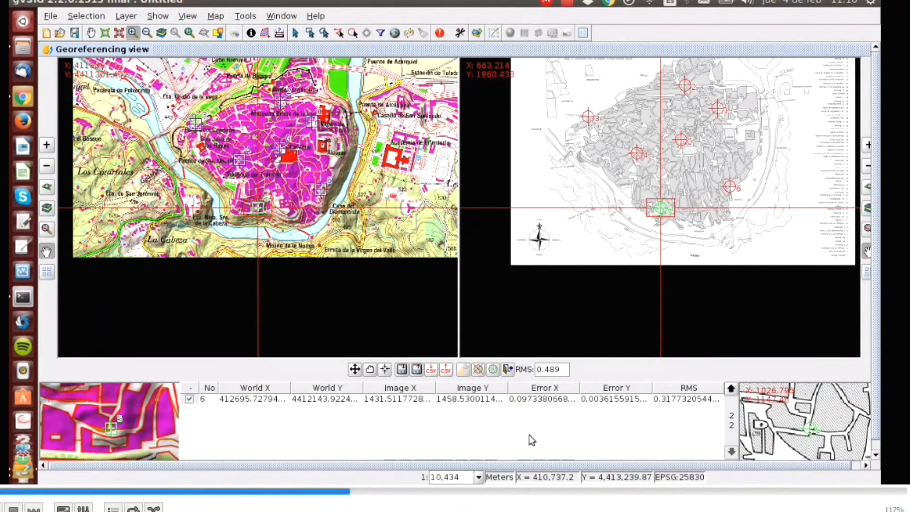
left_click(336, 403)
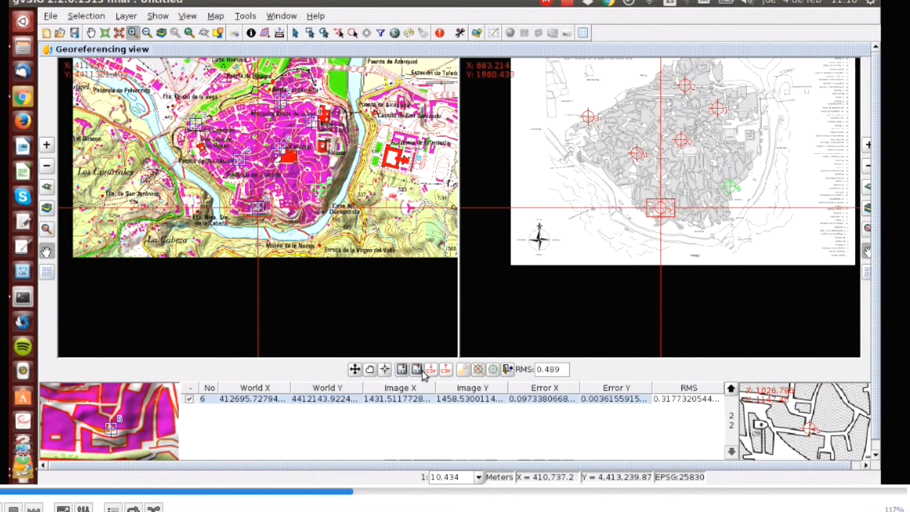
left_click(387, 372)
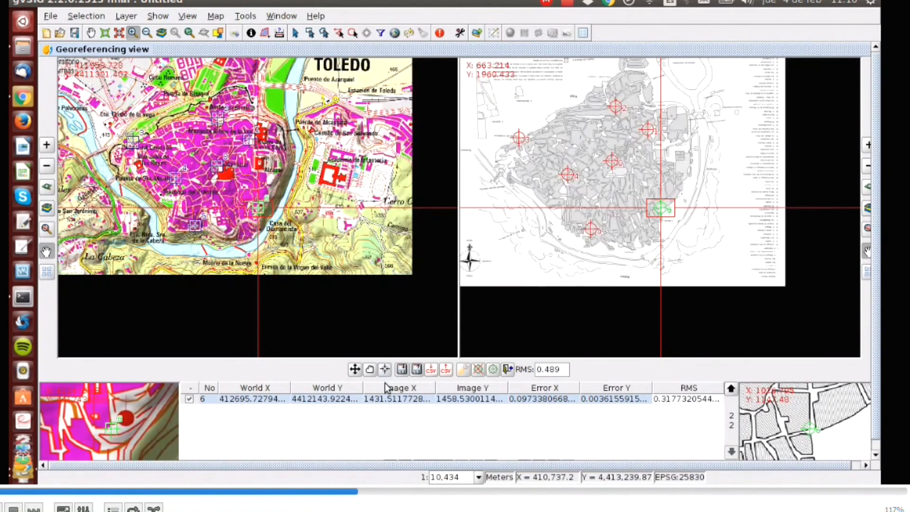
left_click(730, 389)
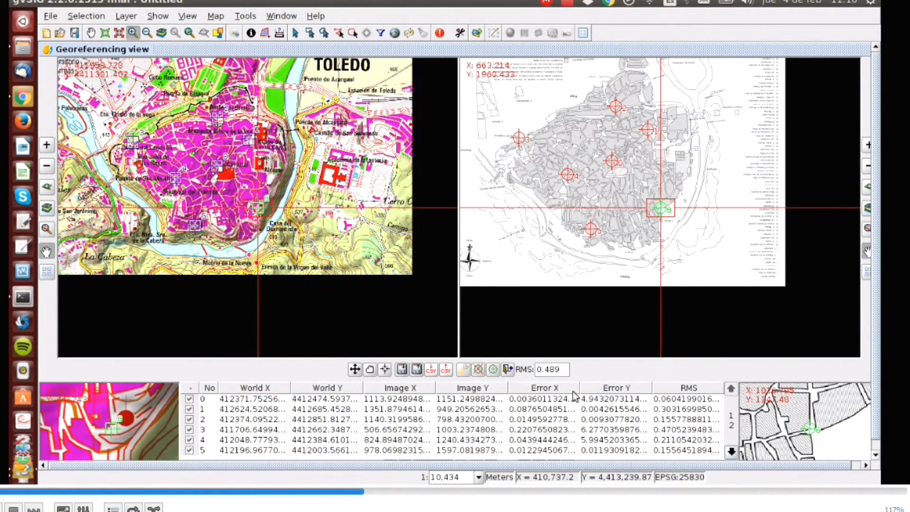
Preview the georeferenced plan over the reference map using the recommended pixel size, zooming in on both views
left_click(494, 370)
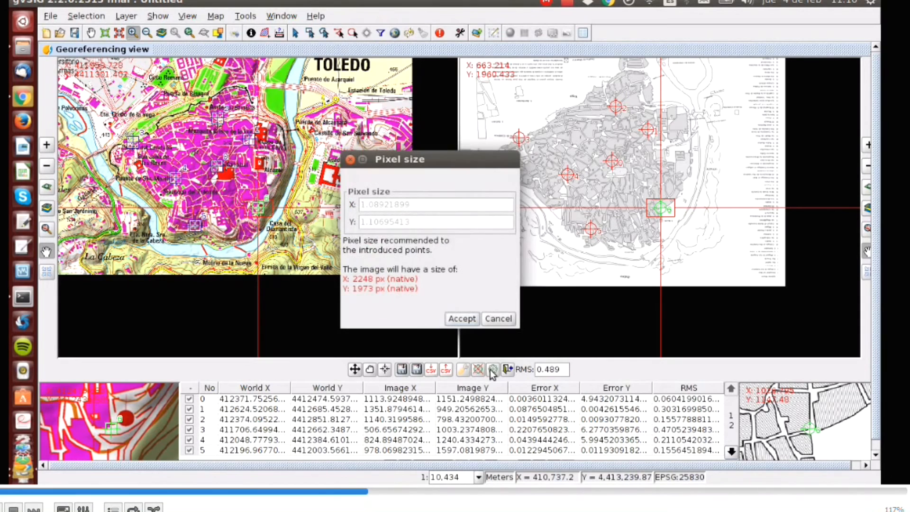
left_click(462, 319)
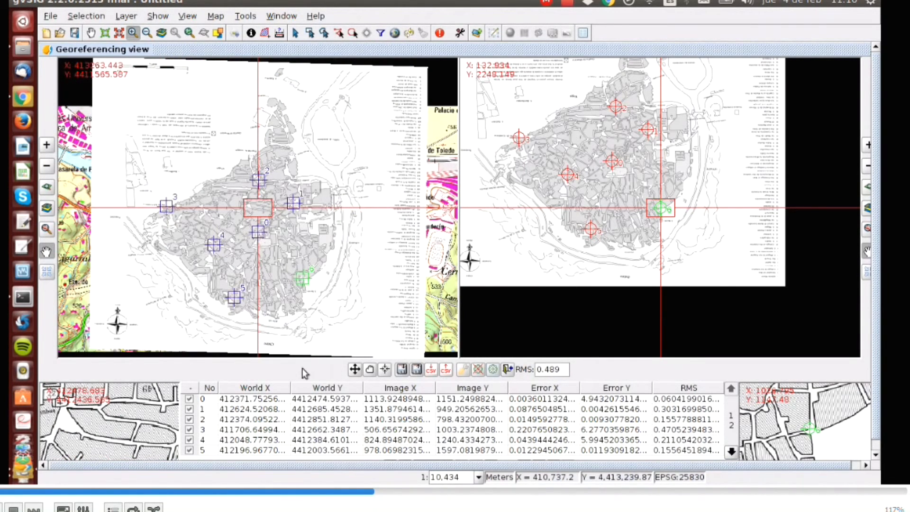
left_click(46, 147)
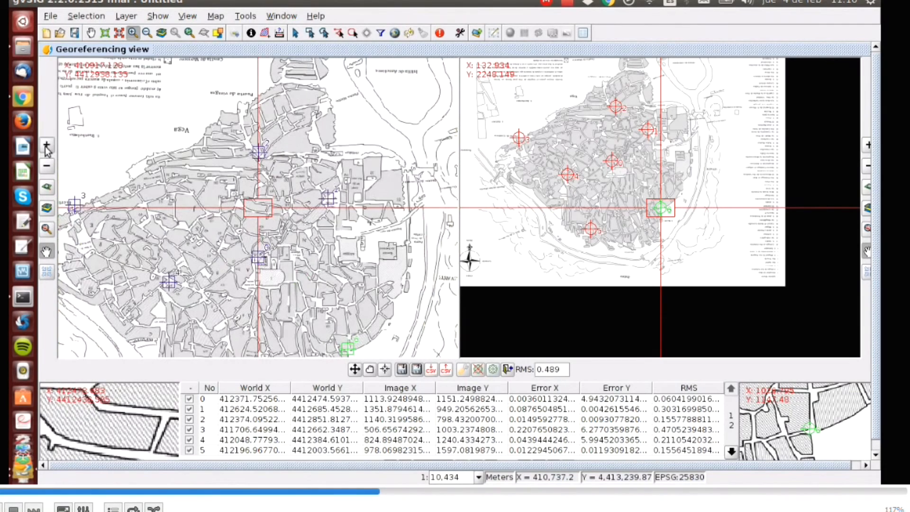
left_click(868, 145)
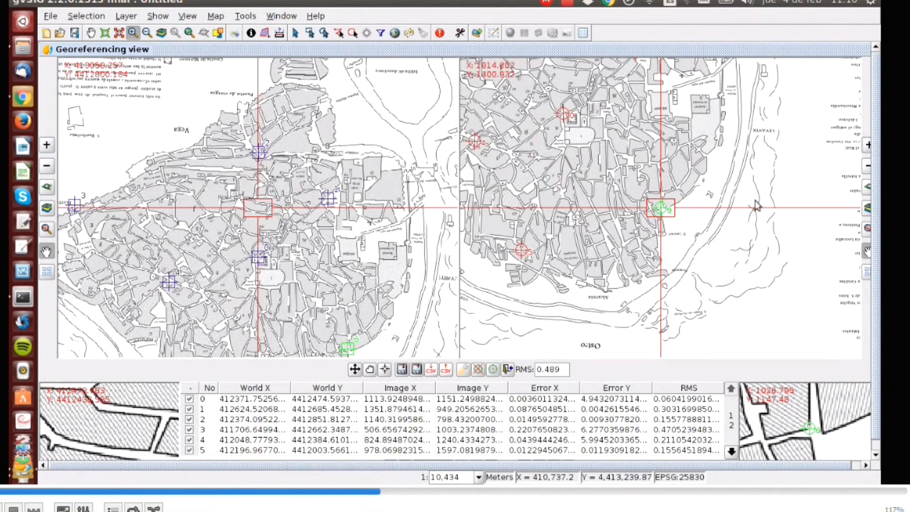
scroll(292, 455, "down", 3)
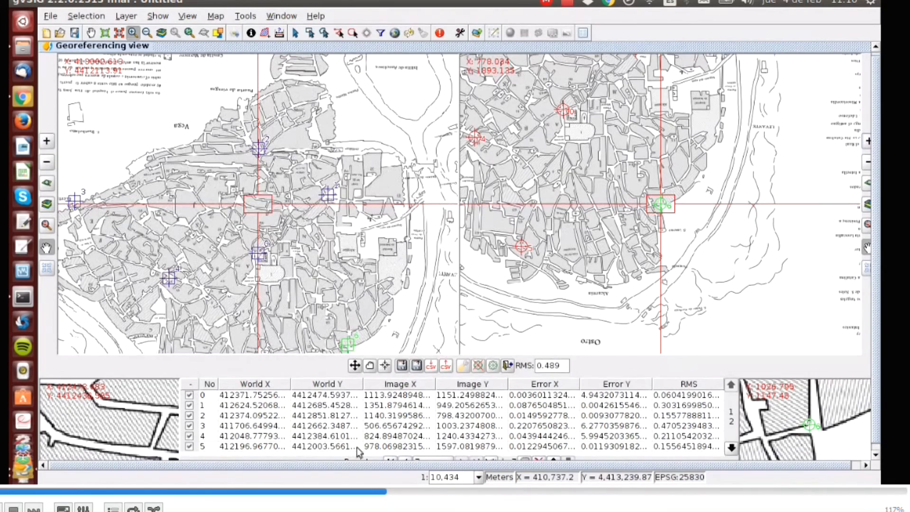
Step back through control points 6 to 0 in the georeferencing table, centring both views on each point to inspect it
left_click(730, 448)
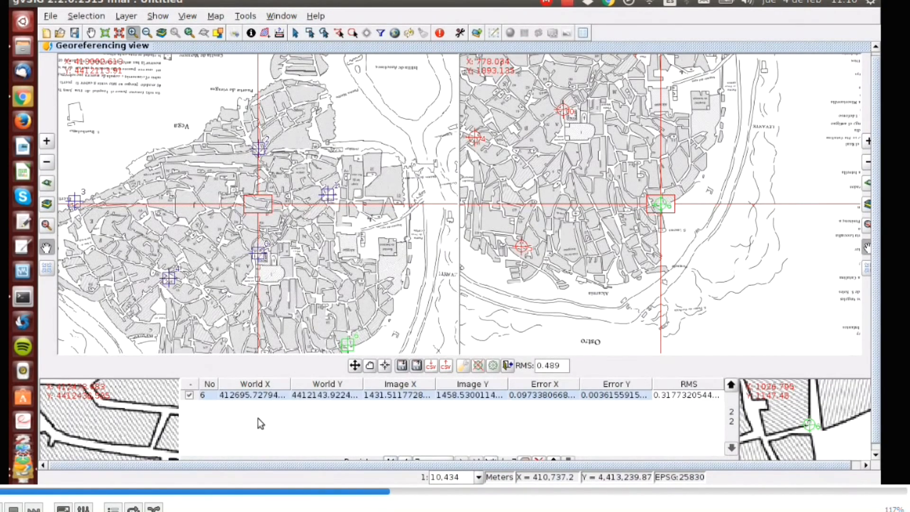
left_click(384, 368)
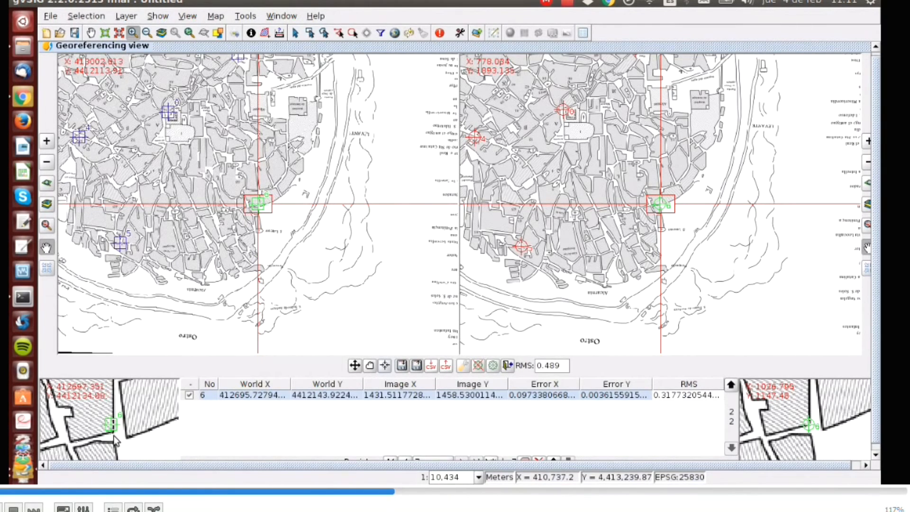
left_click(731, 384)
left_click(255, 449)
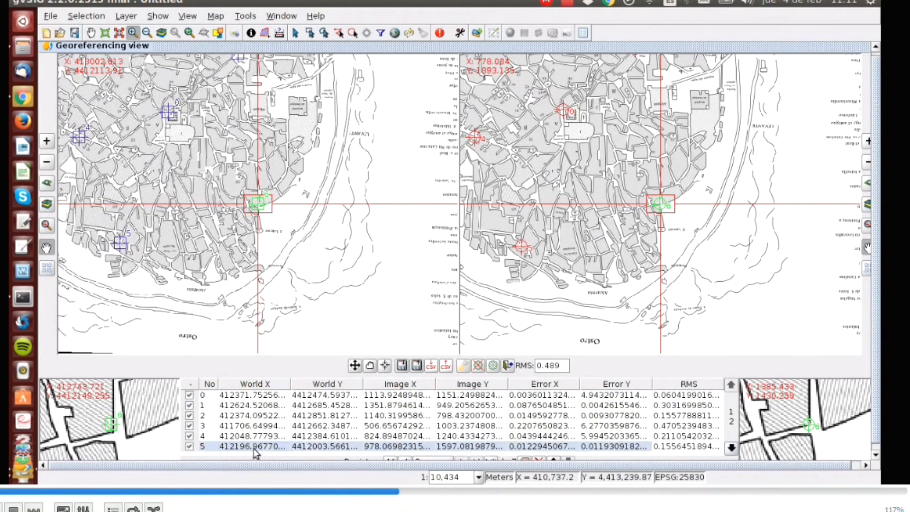
left_click(385, 366)
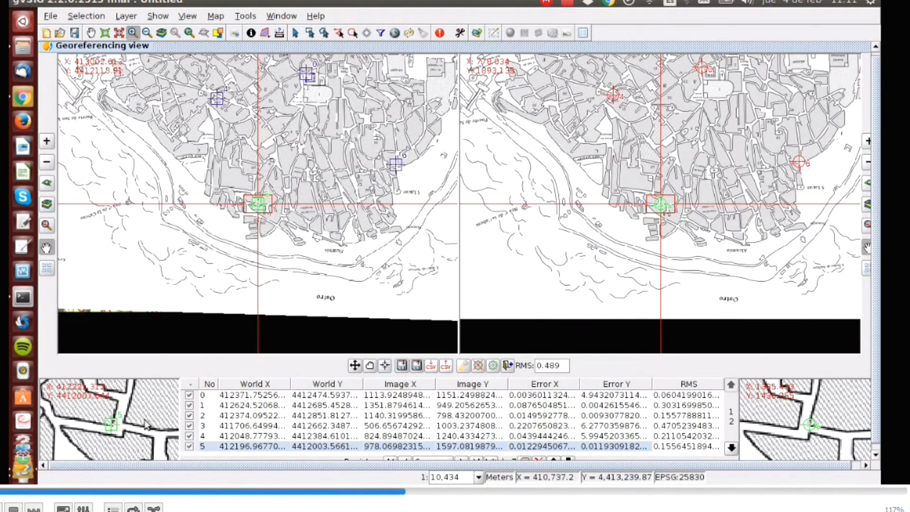
left_click(340, 437)
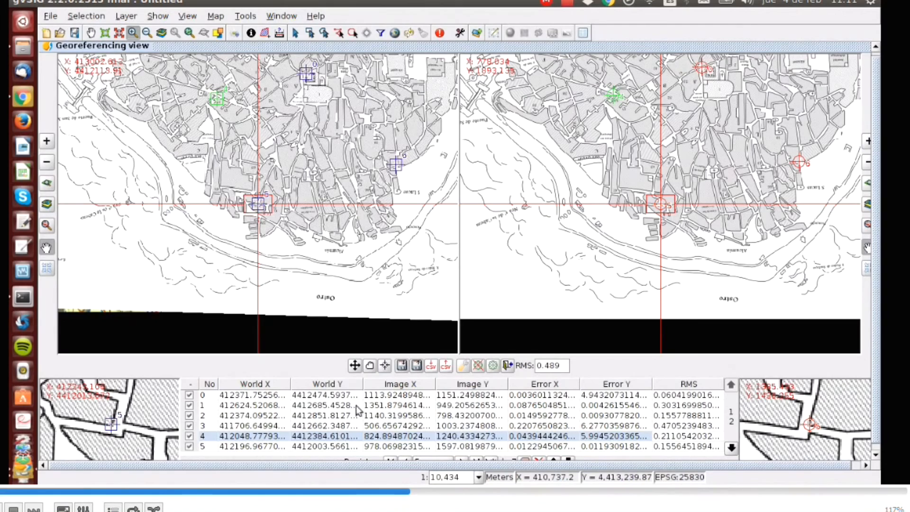
left_click(385, 366)
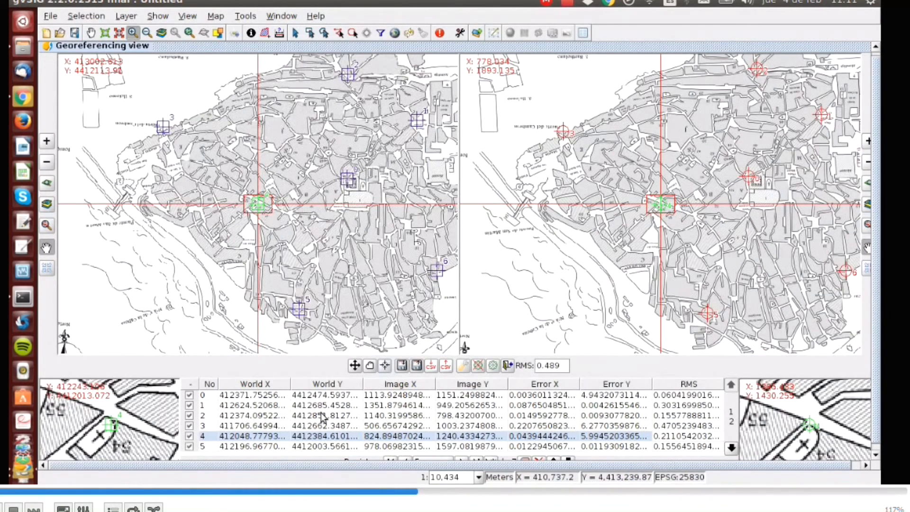
left_click(310, 427)
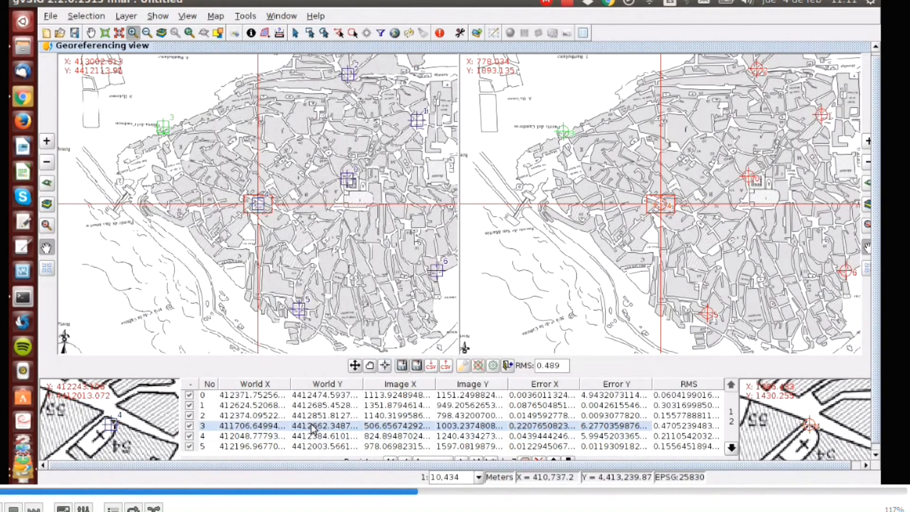
left_click(385, 366)
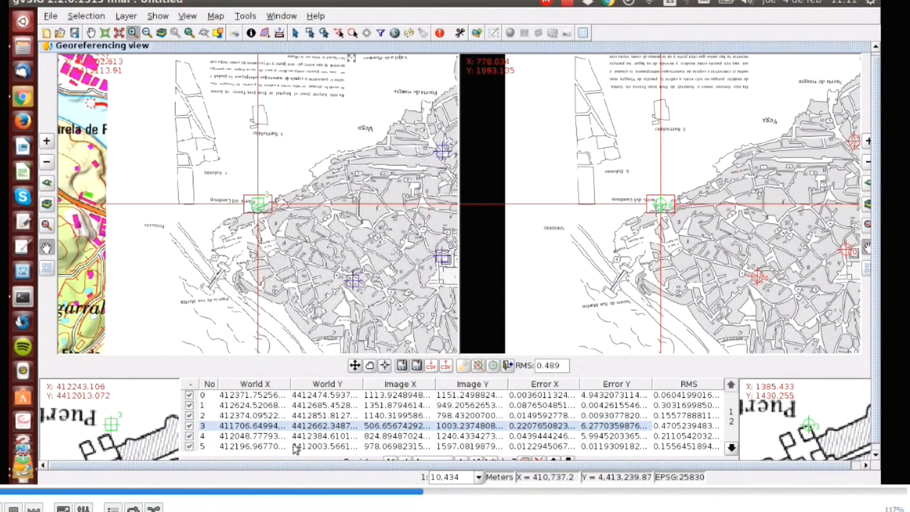
left_click(337, 416)
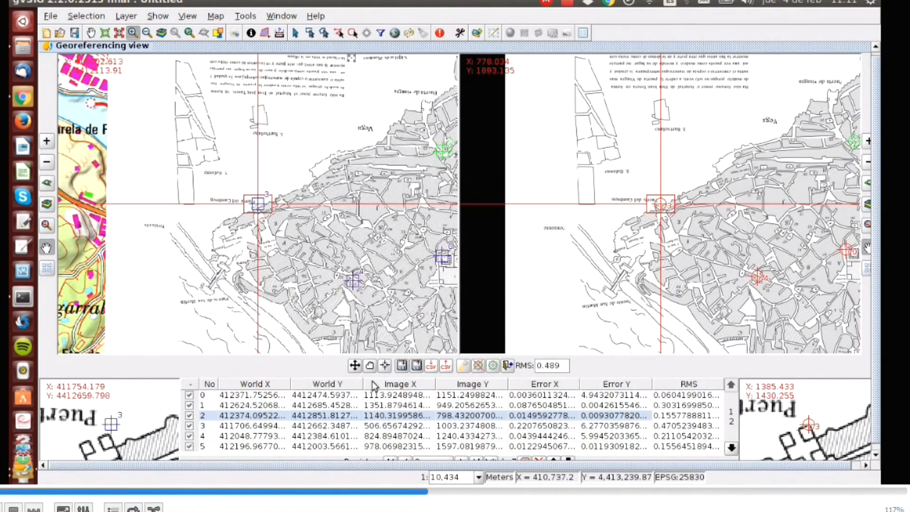
left_click(385, 366)
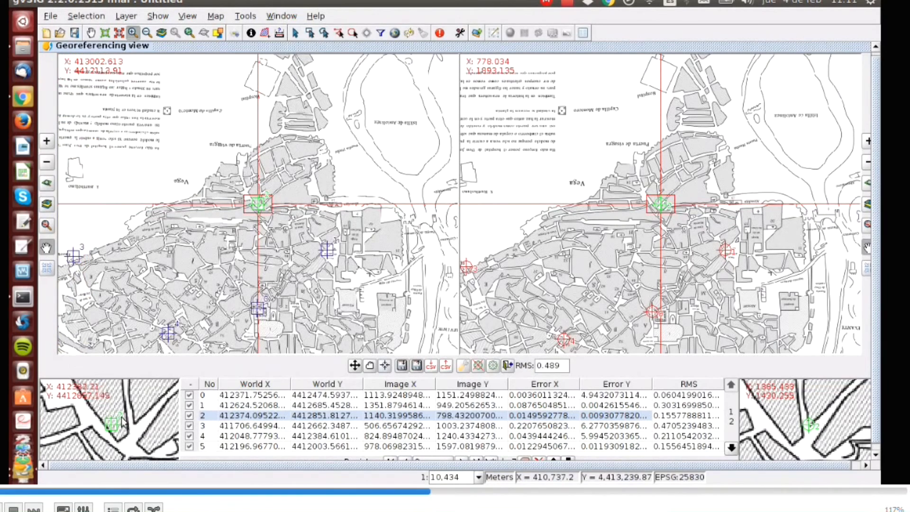
left_click(342, 405)
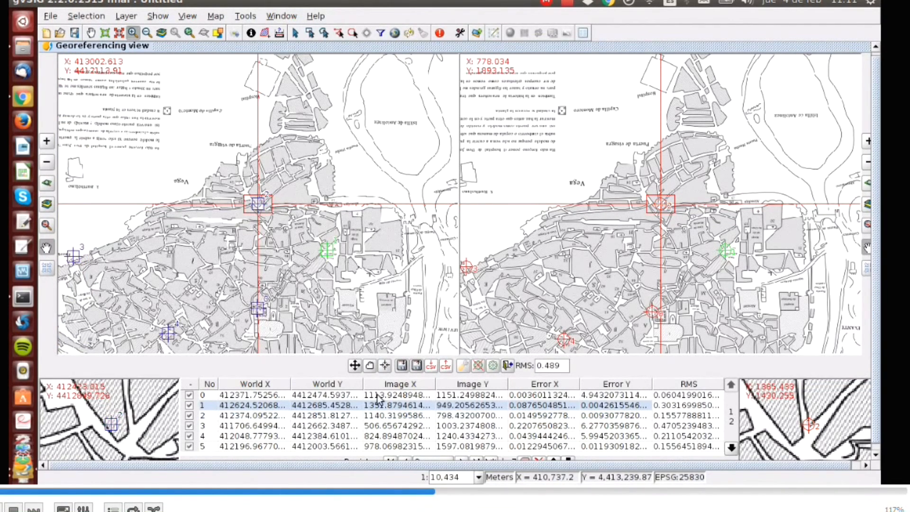
left_click(384, 365)
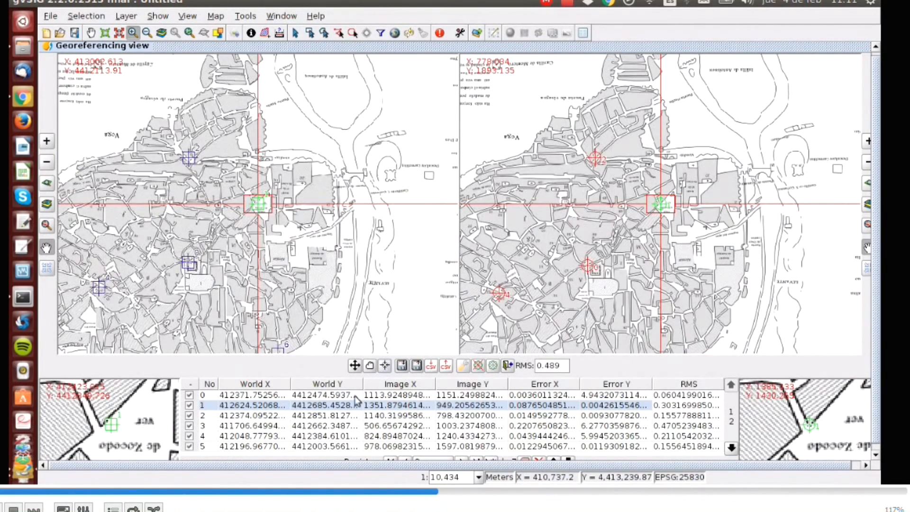
left_click(338, 395)
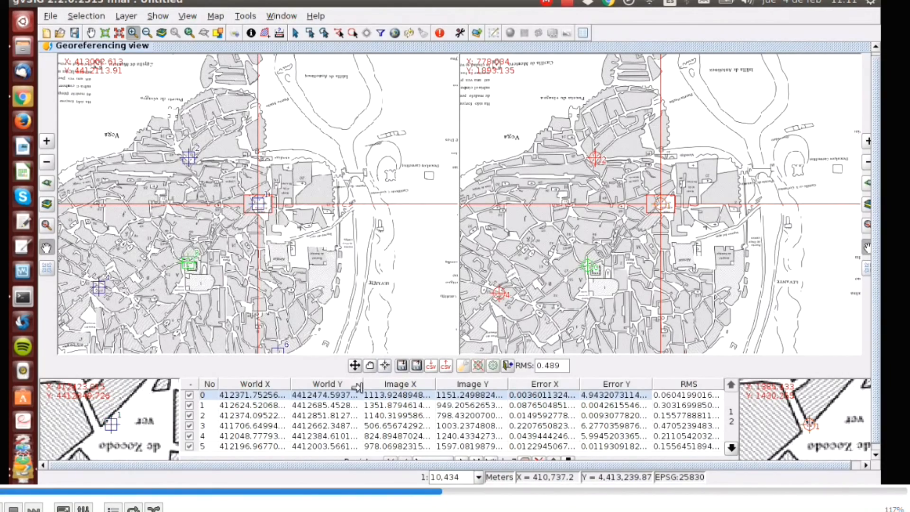
left_click(384, 366)
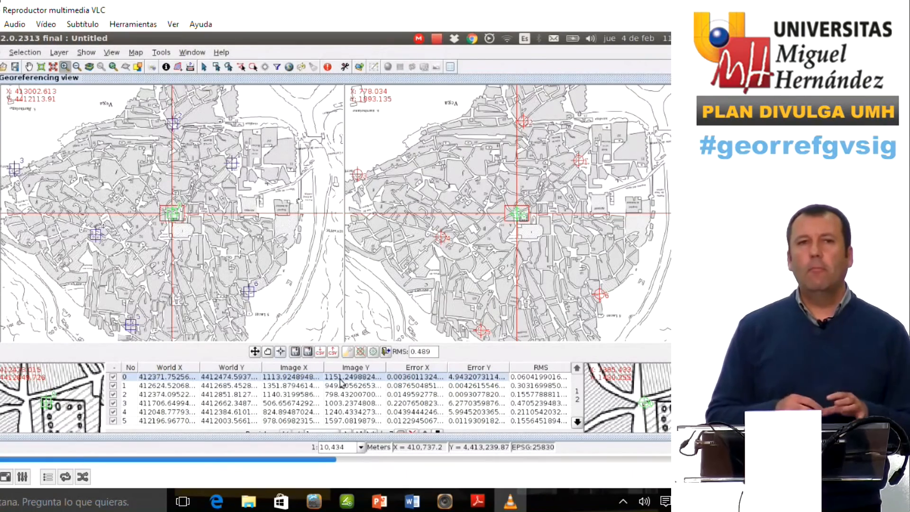
Close the georeferencing application, confirming both prompts and loading the georeferenced Cesareo_Bas_Pl-1610-2.jpg result into the view
left_click(385, 351)
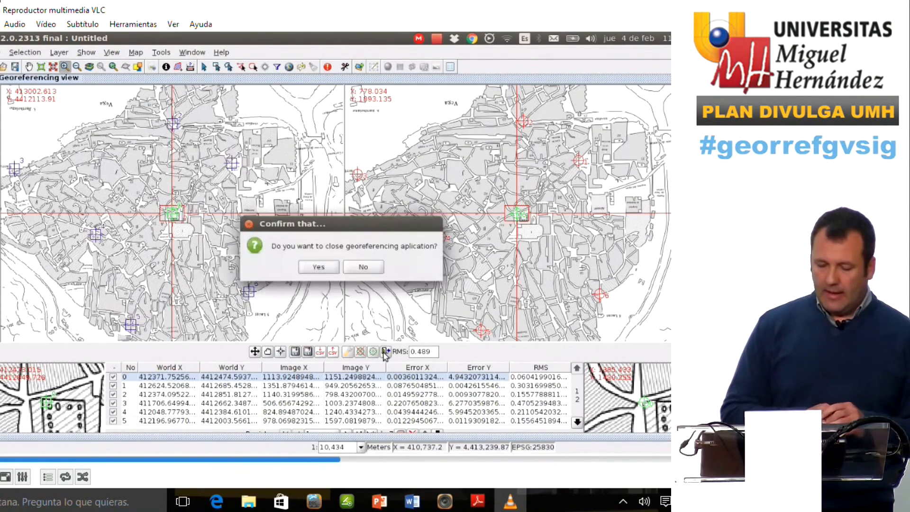
left_click(323, 268)
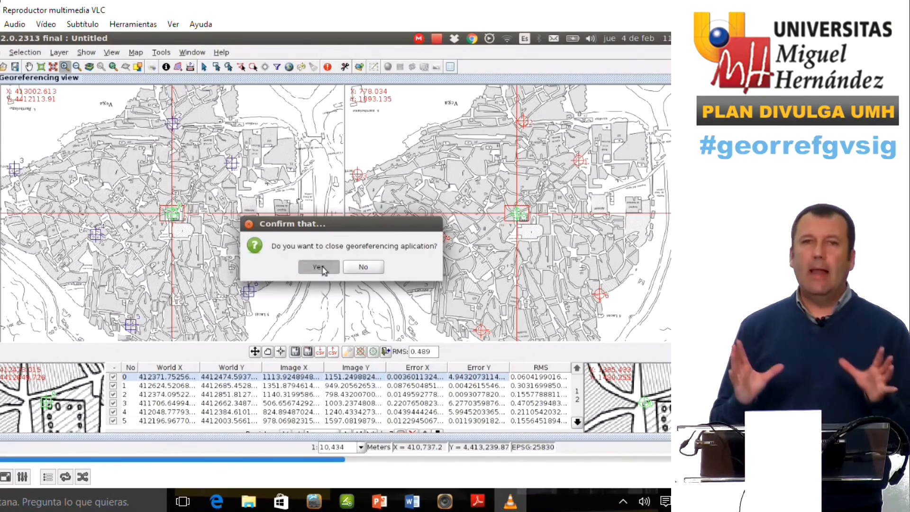
left_click(323, 268)
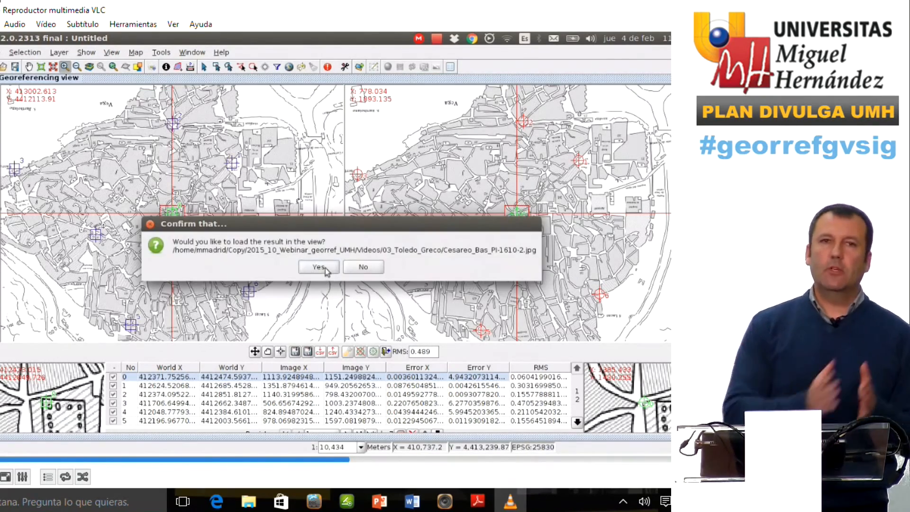
left_click(323, 266)
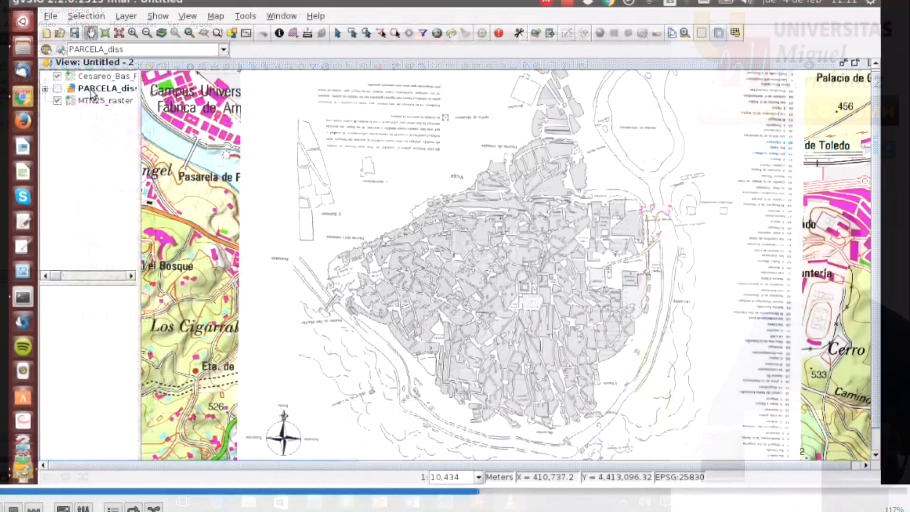
Move the PARCELA_diss layer above the georeferenced plan in the layer list and switch it on
left_click_drag(25, 116, 25, 105)
left_click(58, 77)
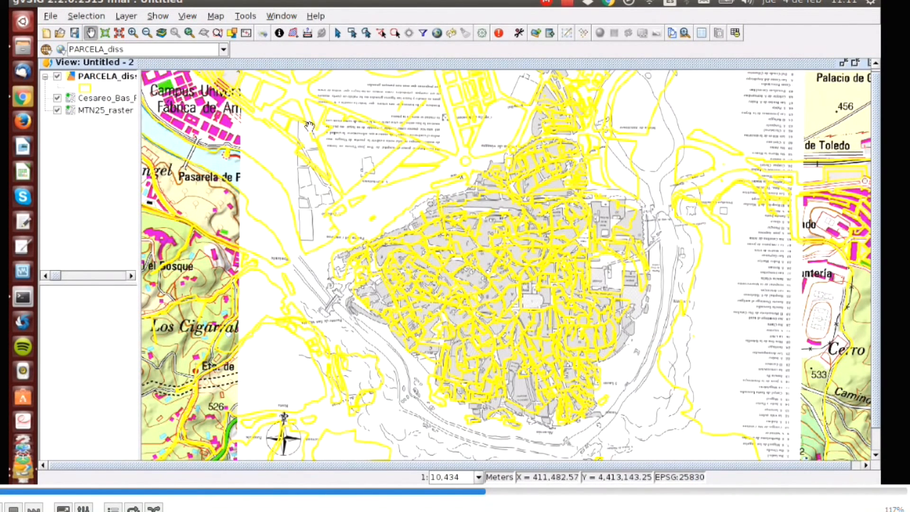
Zoom into the old town and pan around to compare the parcel outlines with the georeferenced plan
left_click(133, 32)
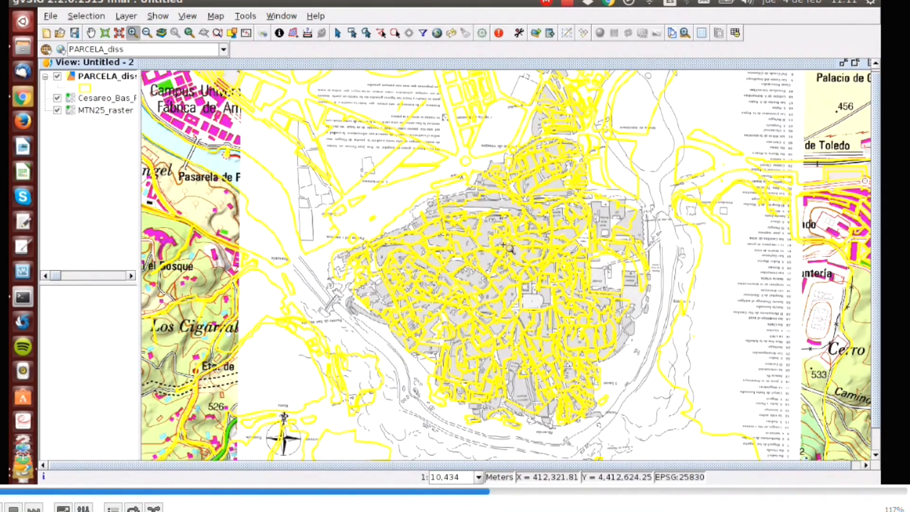
left_click_drag(490, 226, 584, 302)
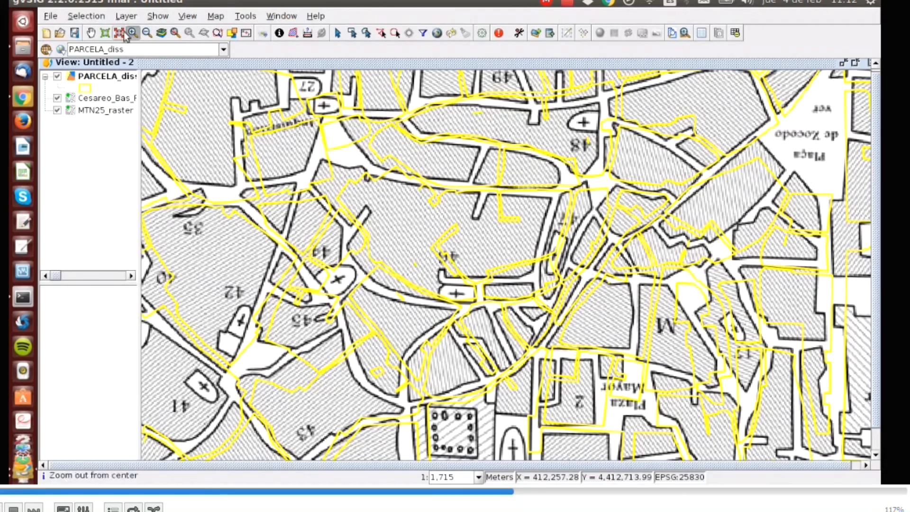
left_click(91, 36)
left_click_drag(815, 440, 563, 201)
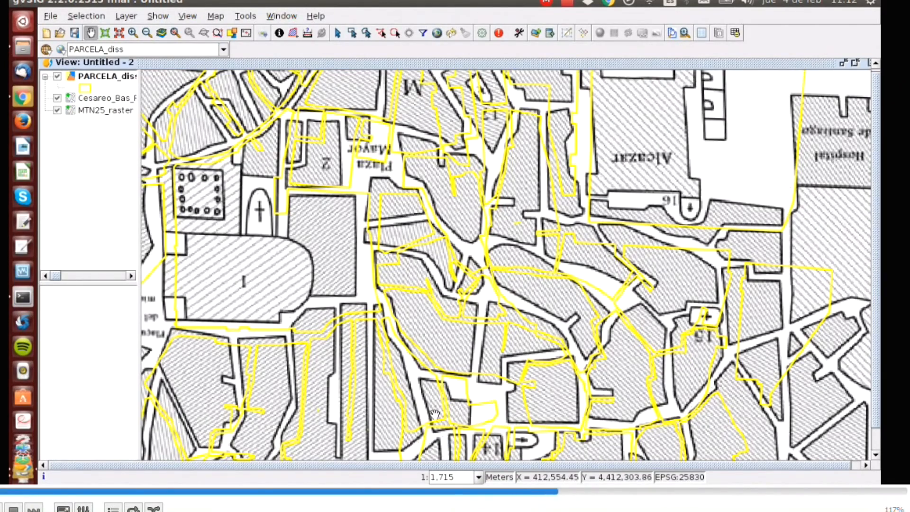
left_click_drag(435, 414, 584, 297)
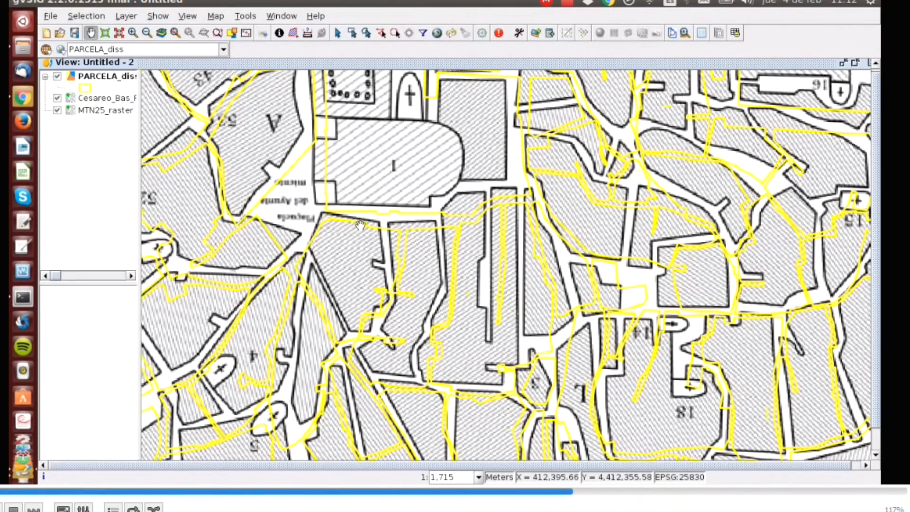
left_click_drag(195, 279, 689, 232)
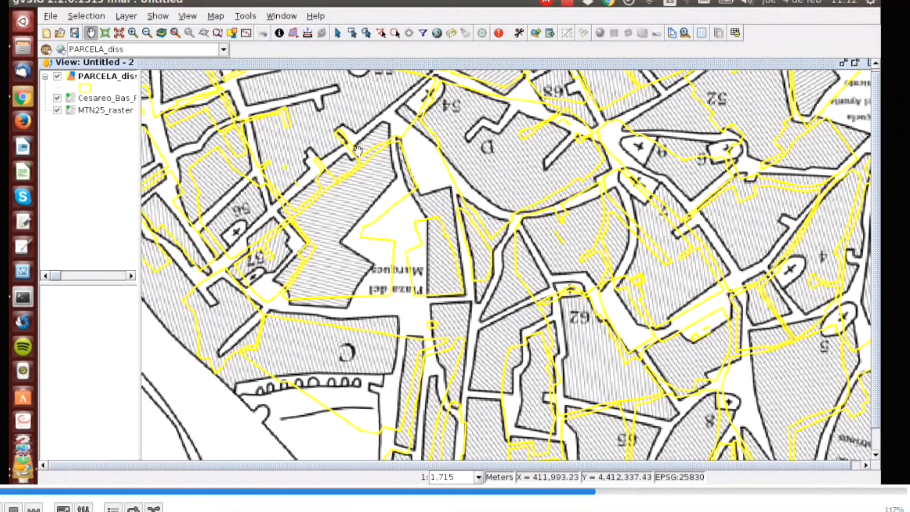
left_click_drag(286, 103, 608, 391)
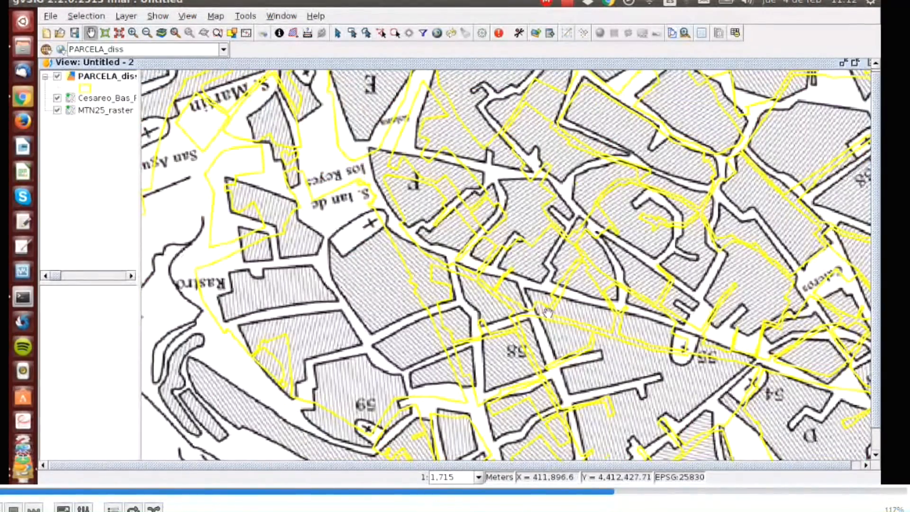
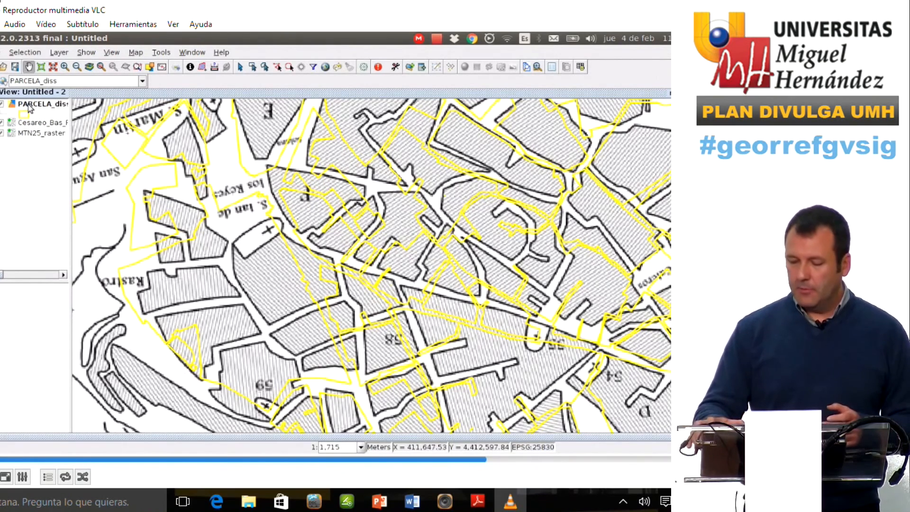
Close the current video and open the 04_Toledo_Rey_Pastor recording
key("alt+F4")
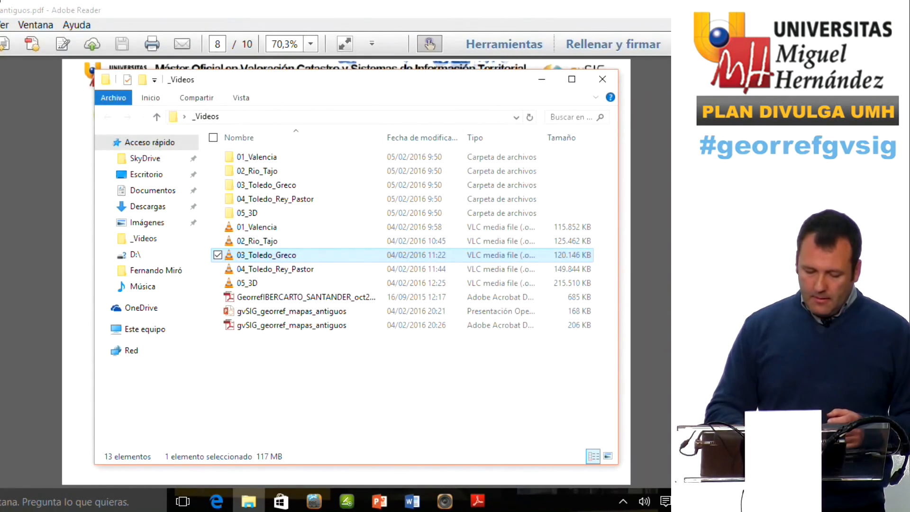
key("Down")
key("Return")
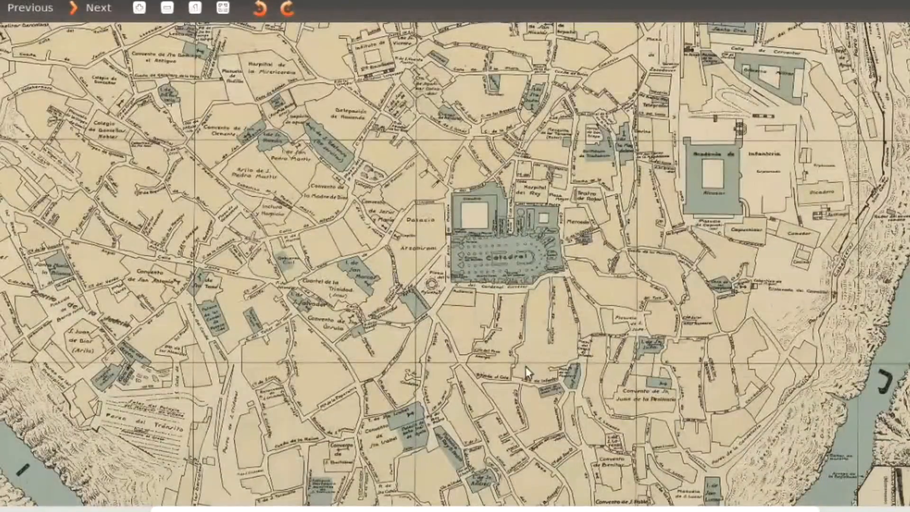
Zoom in and out over the old Toledo city plan to examine its detail
scroll(496, 265, "up", 3)
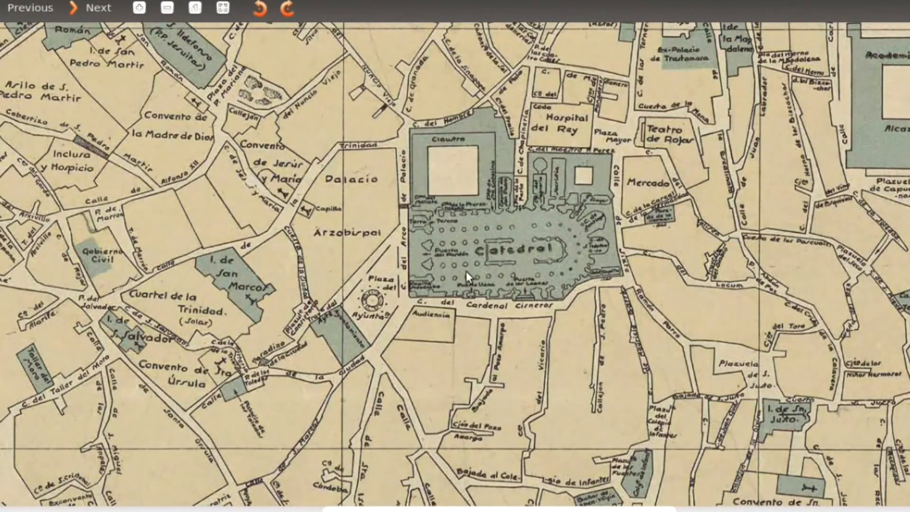
scroll(471, 278, "down", 5)
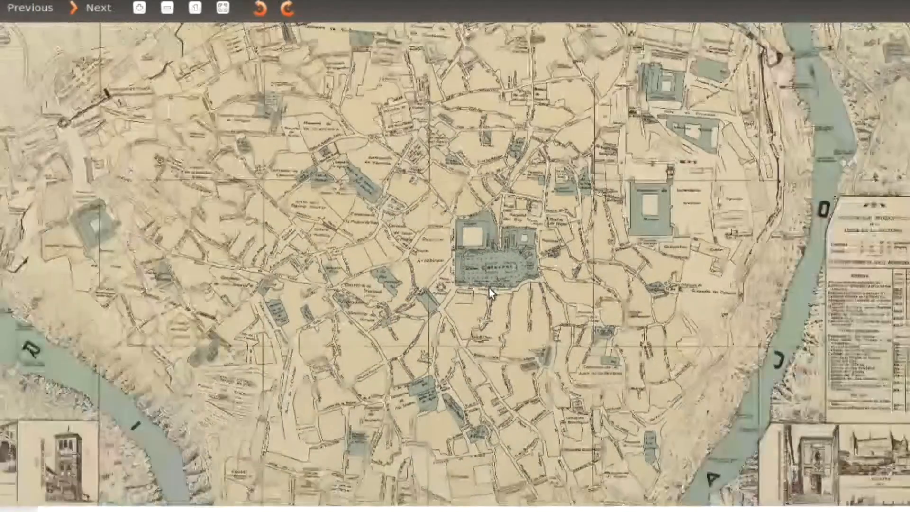
scroll(491, 291, "down", 5)
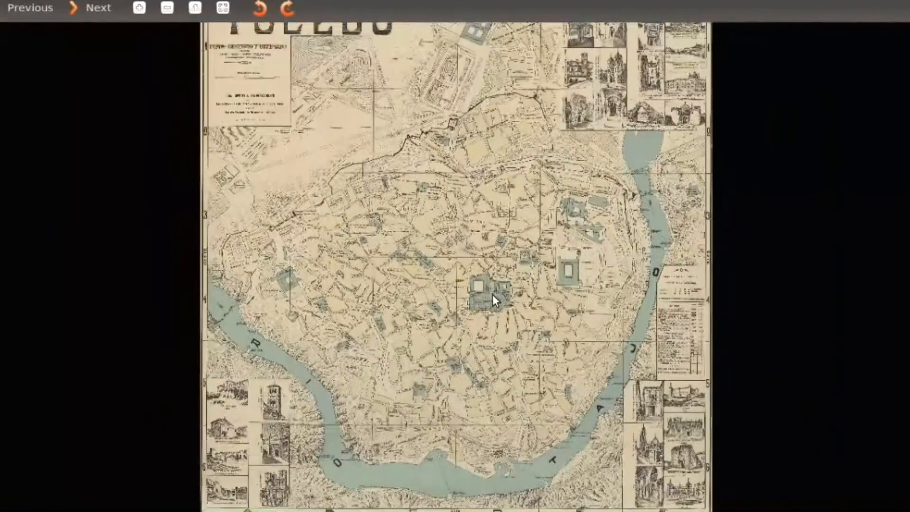
scroll(493, 294, "down", 1)
Start georeferencing with reference cartography from view Untitled - 3, choosing PI-1926 - Rey Pastor.jpg as the file to georeference
key("alt+Tab")
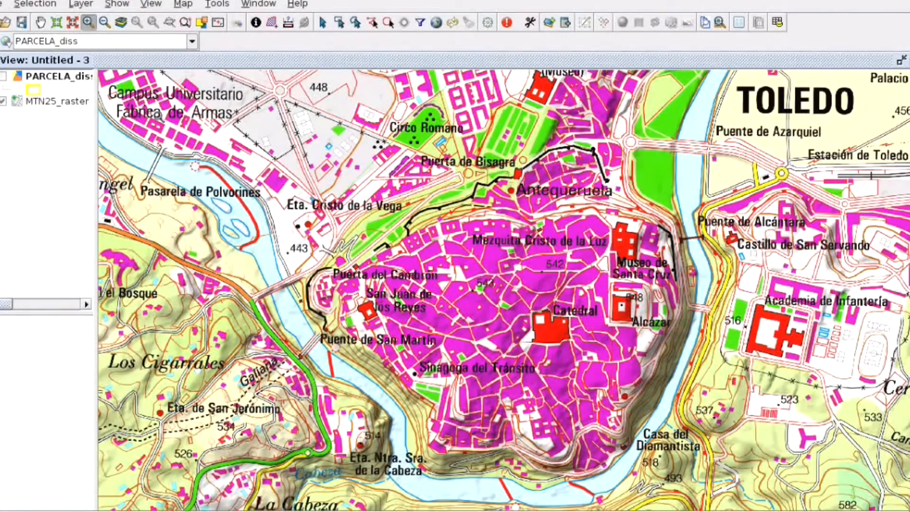
left_click(7, 42)
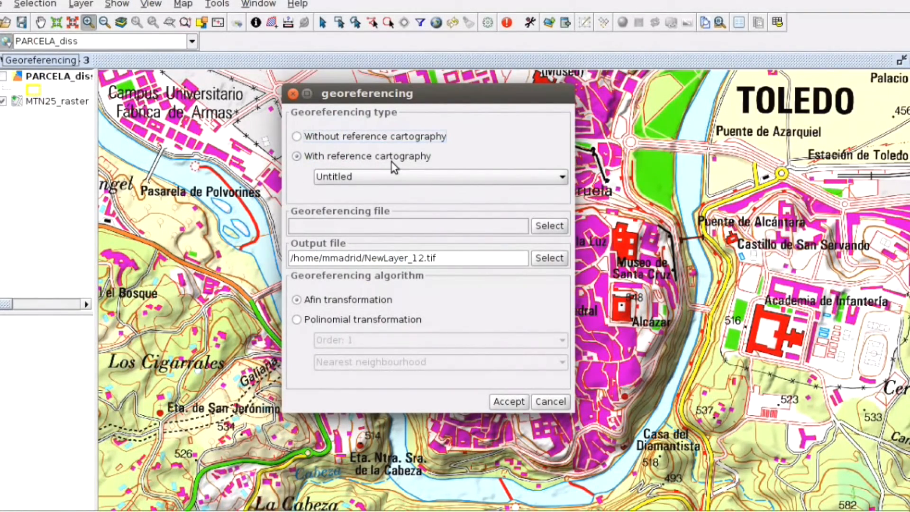
left_click(498, 176)
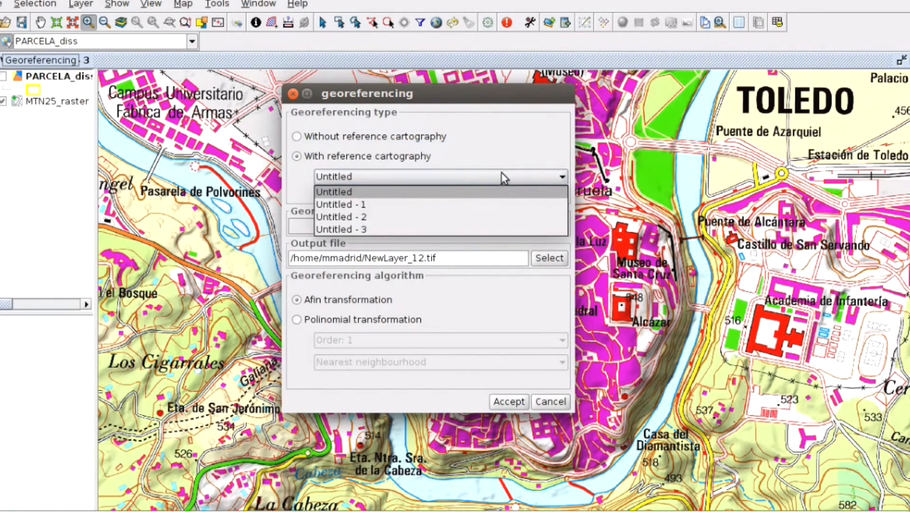
left_click(438, 231)
left_click(547, 226)
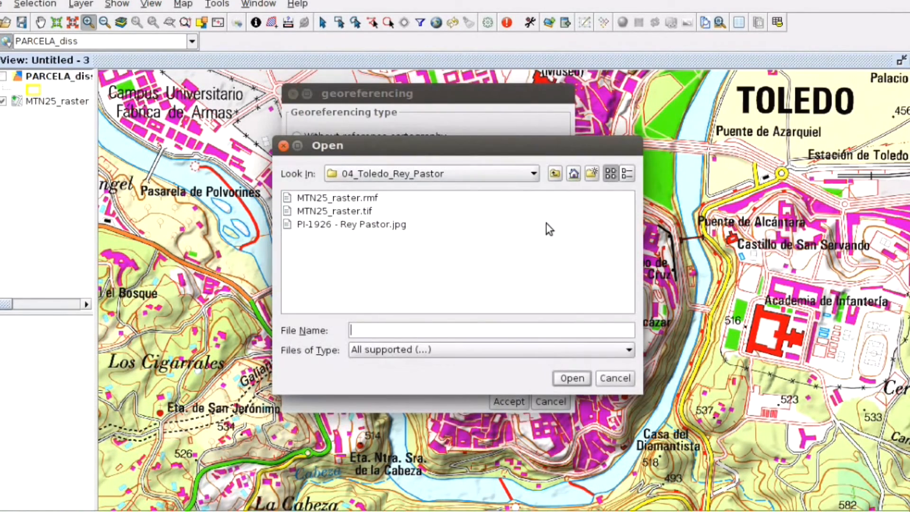
left_click(349, 224)
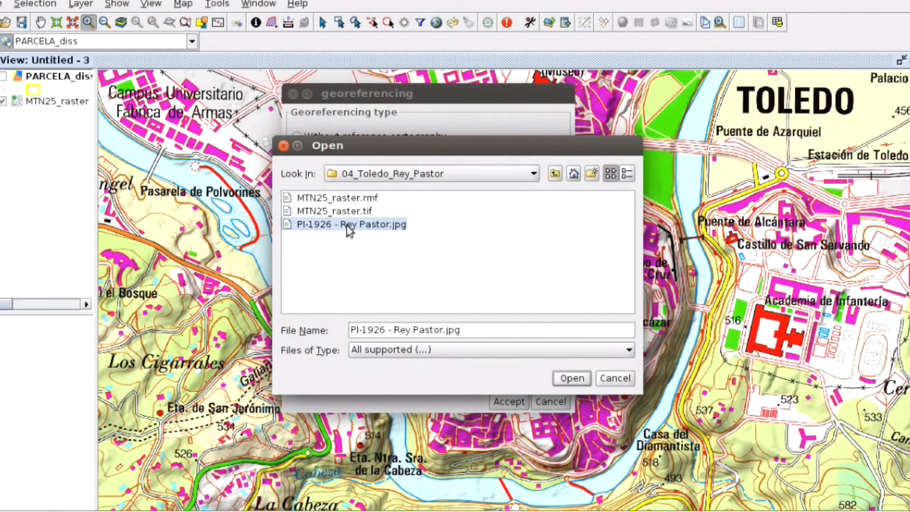
left_click(572, 379)
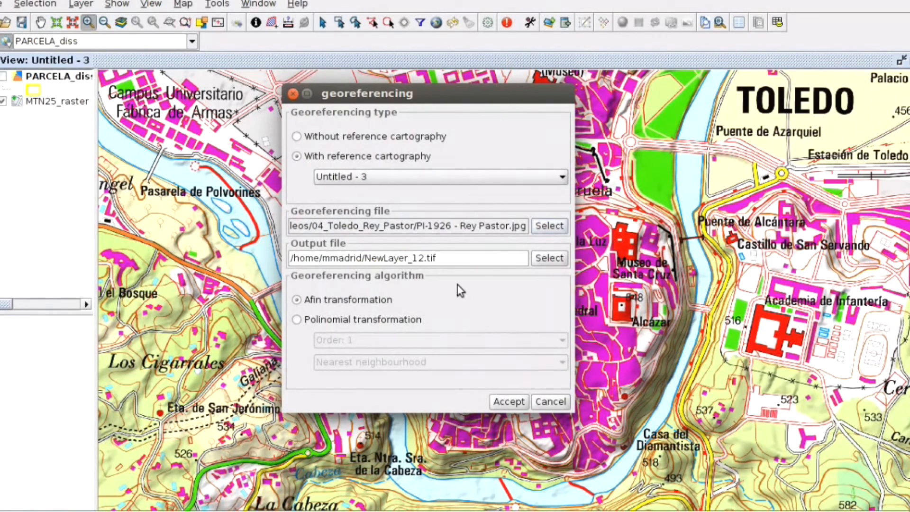
left_click(504, 402)
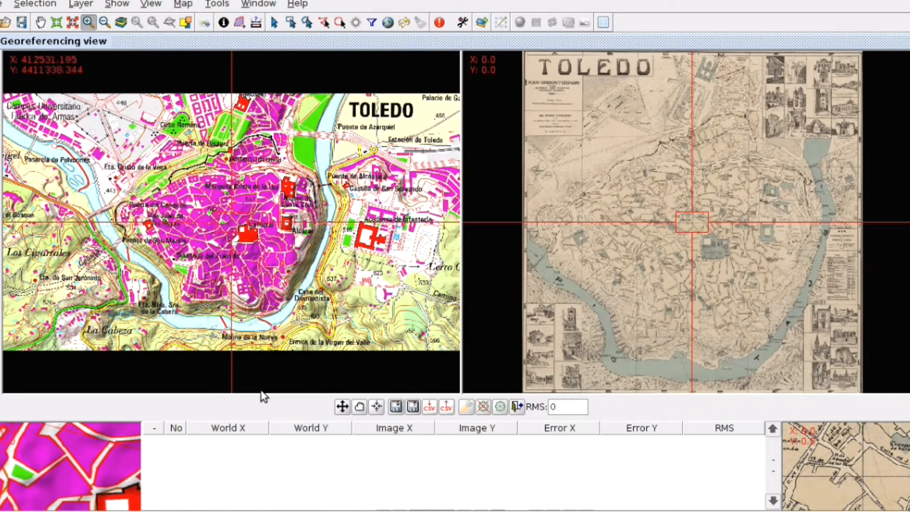
Load control points from the CSV file PI-1926 - Rey Pastor.csv in the 04_Toledo_Rey_Pastor folder
left_click(450, 409)
double_click(317, 252)
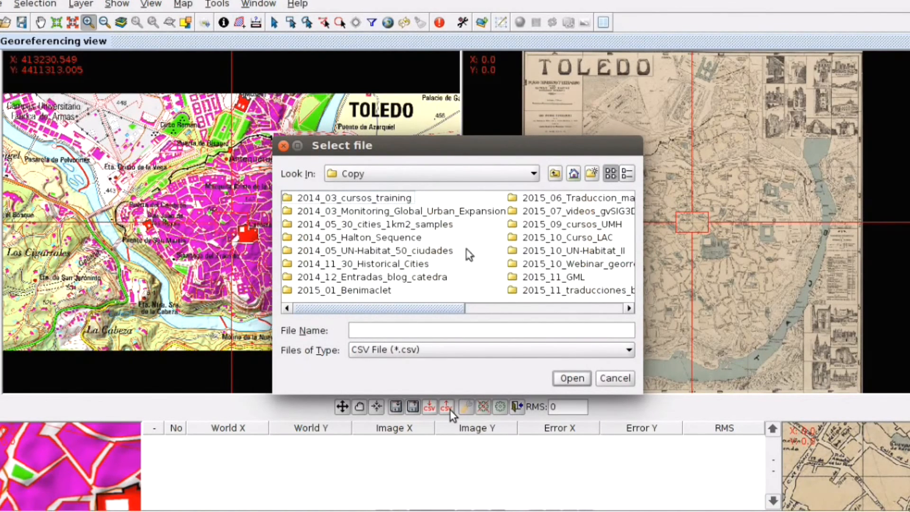
double_click(575, 264)
double_click(506, 251)
double_click(327, 237)
left_click(358, 199)
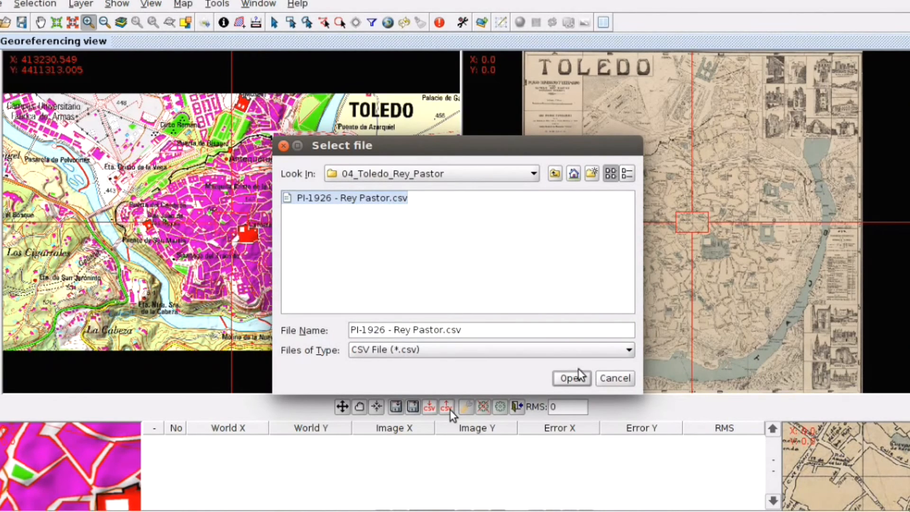
left_click(579, 376)
left_click(445, 292)
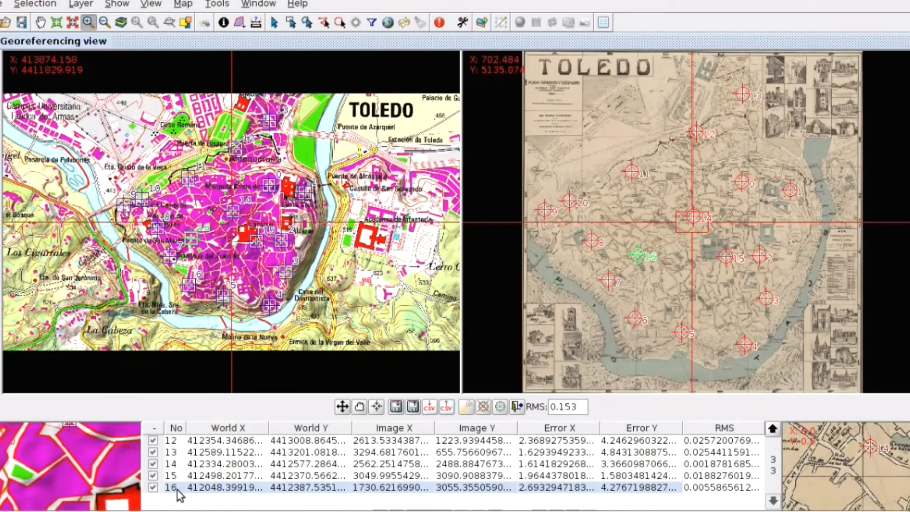
Step through control points 0 to 4 in the table, centring both views on each point to inspect it
left_click(773, 430)
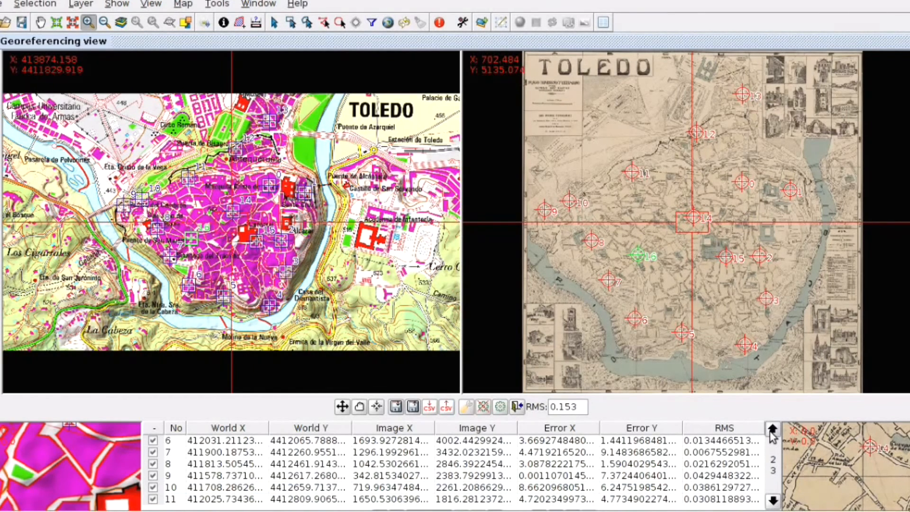
left_click(773, 431)
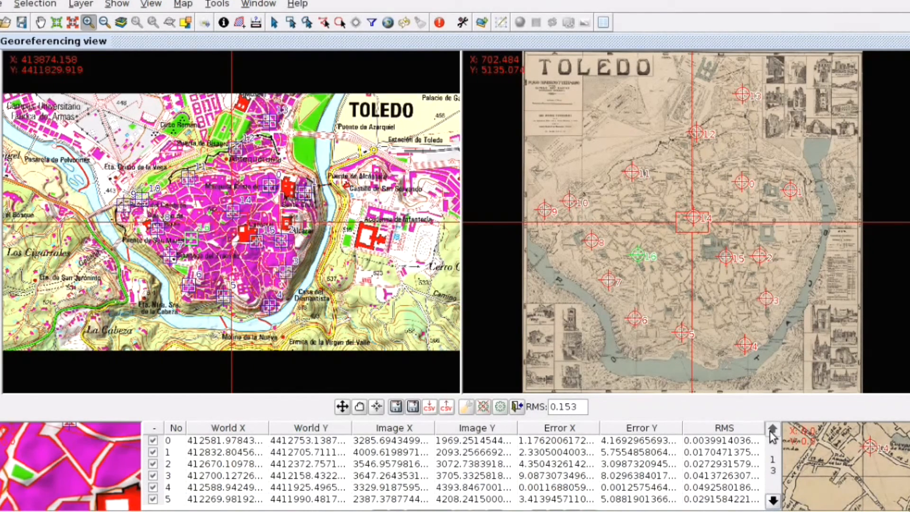
left_click(241, 442)
left_click(377, 406)
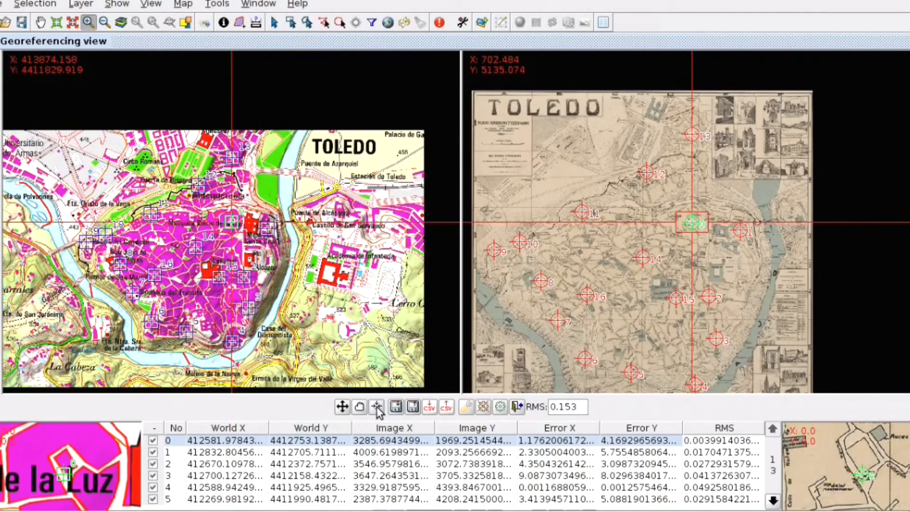
left_click(301, 453)
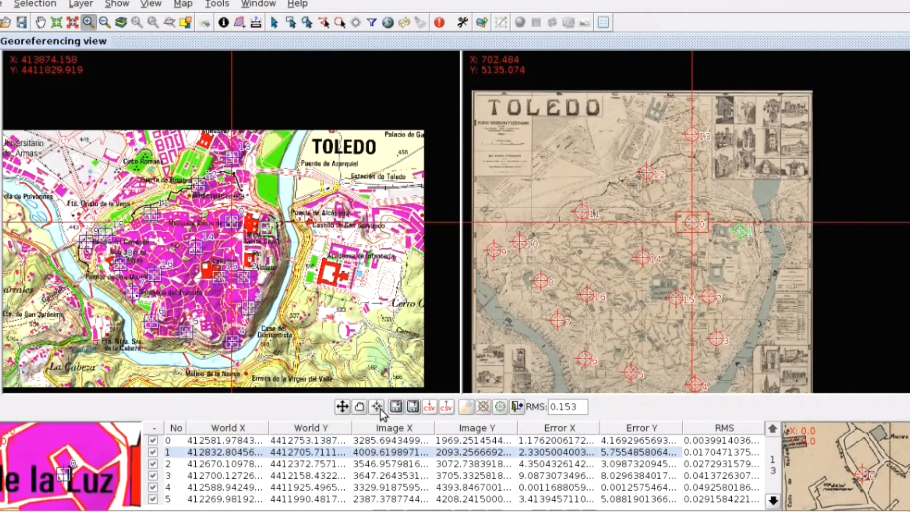
left_click(378, 408)
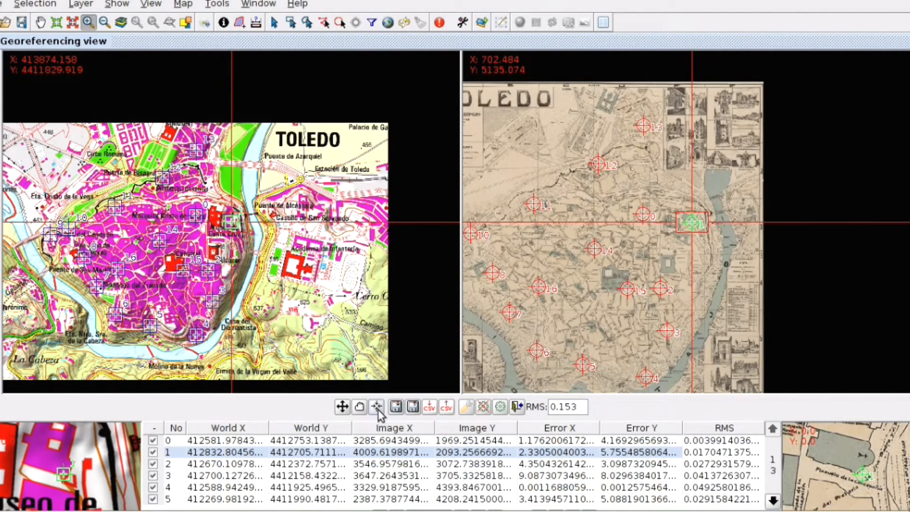
left_click(331, 465)
left_click(376, 406)
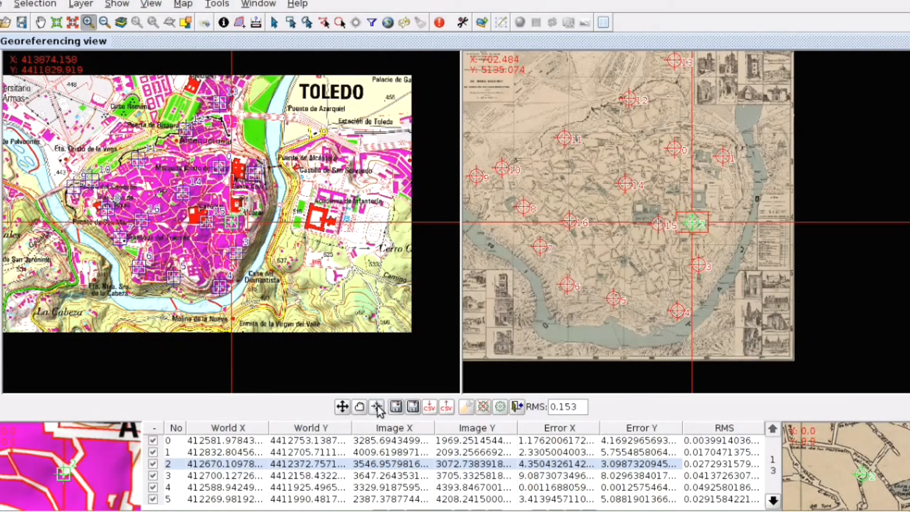
left_click(320, 475)
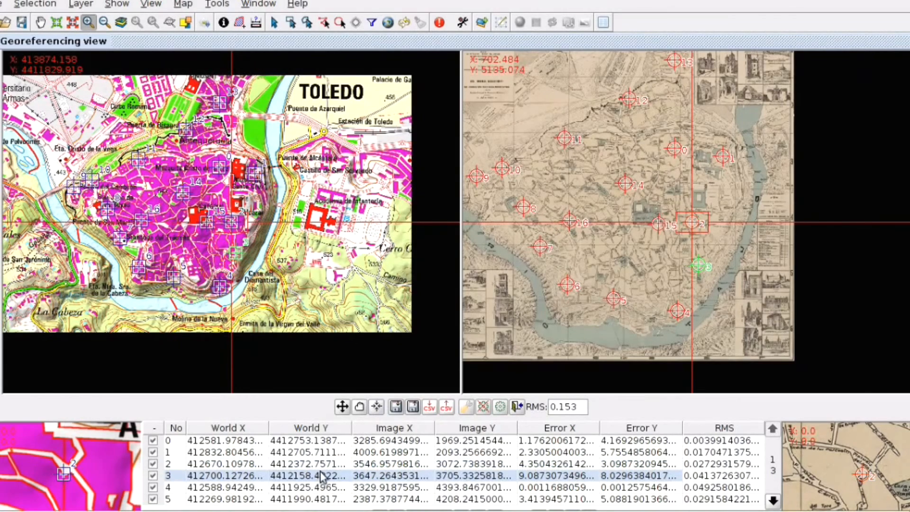
left_click(377, 407)
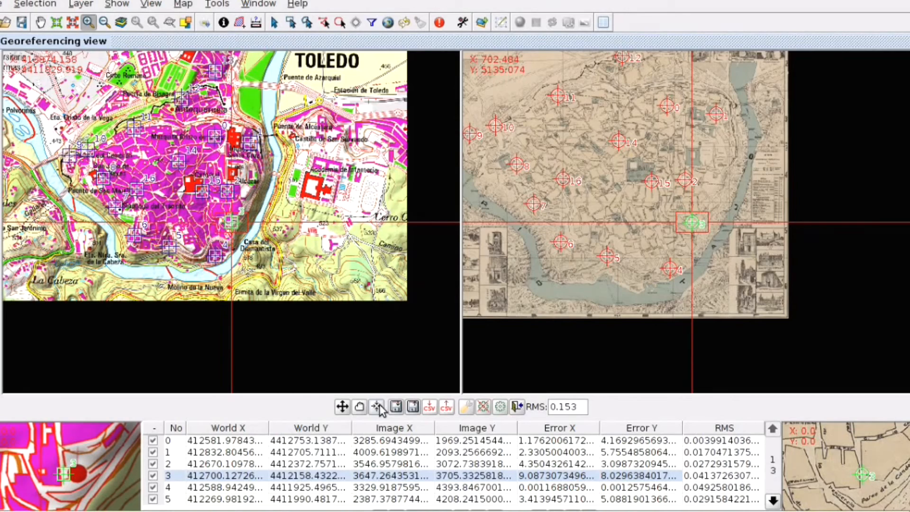
left_click(313, 488)
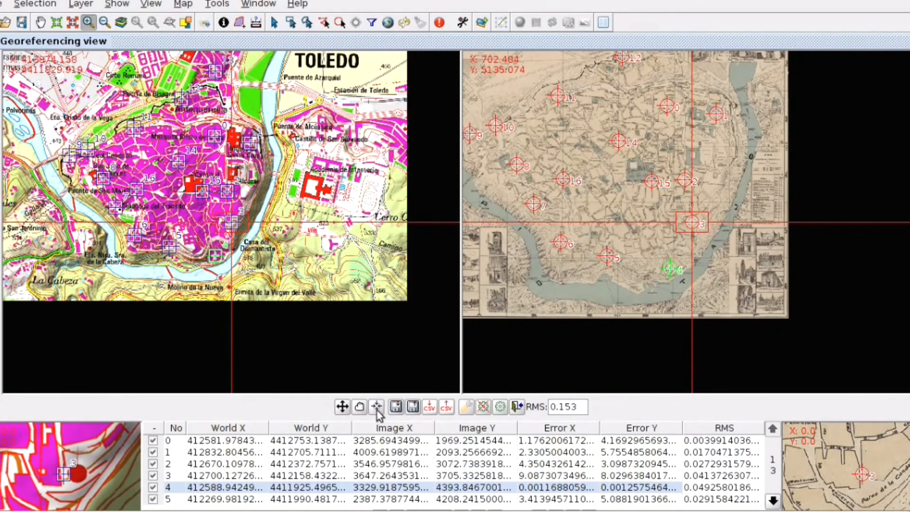
left_click(377, 411)
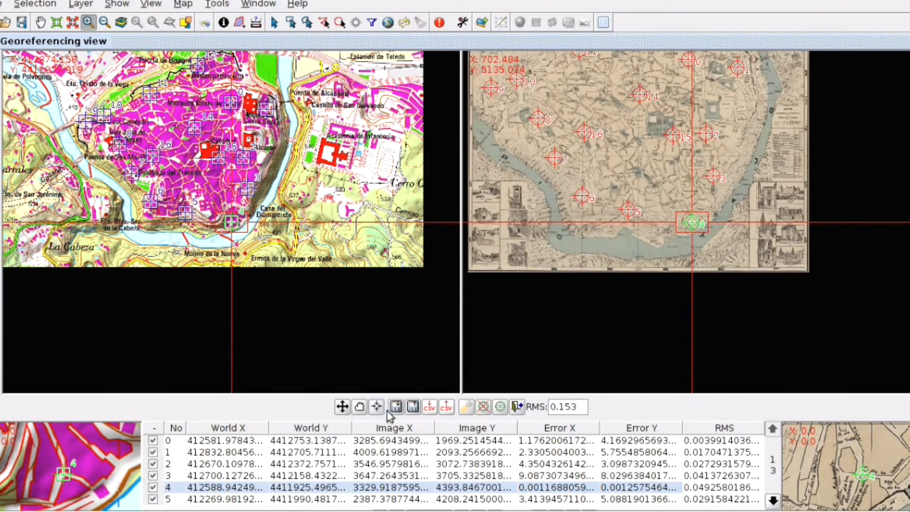
Step through control points 5 to 8, centring both views on each point to inspect it
scroll(692, 223, "up", 1)
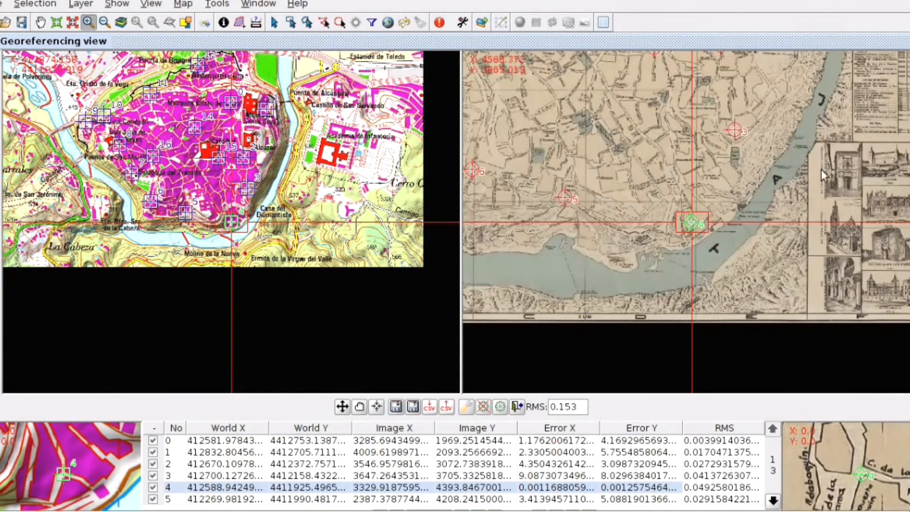
scroll(232, 222, "up", 1)
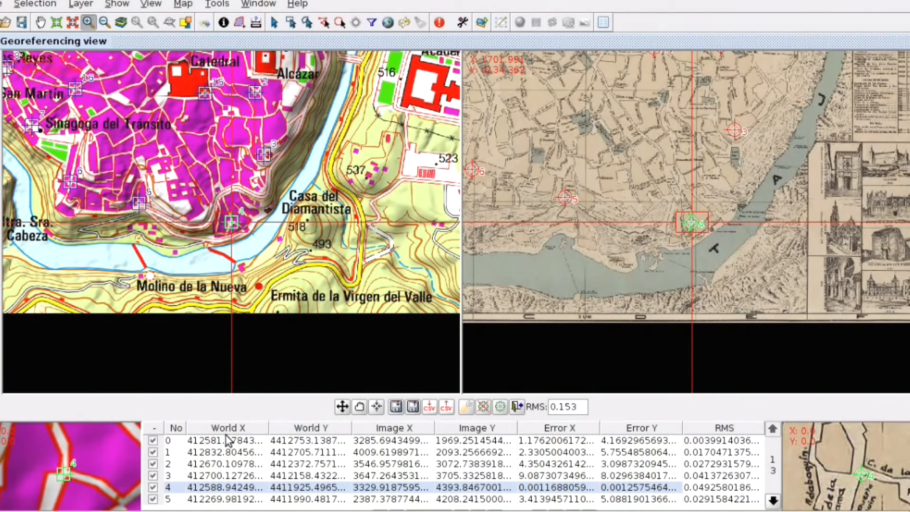
left_click(299, 500)
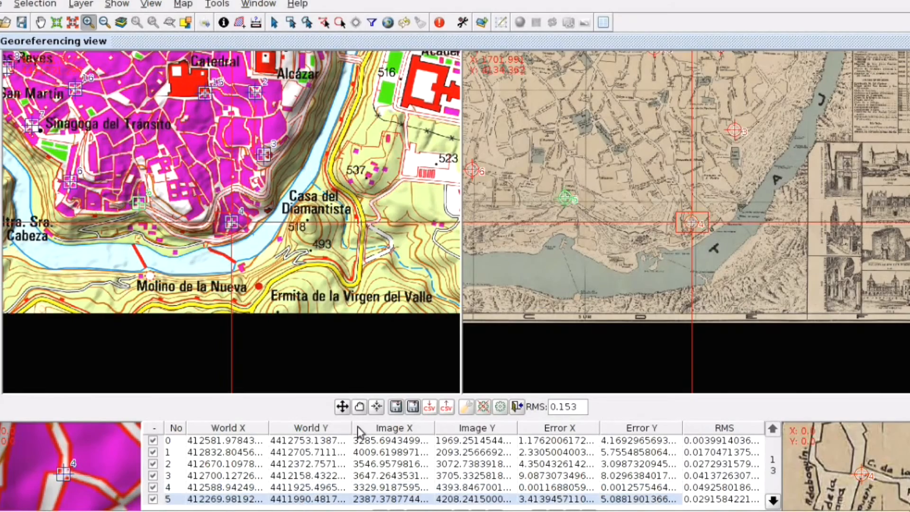
left_click(377, 407)
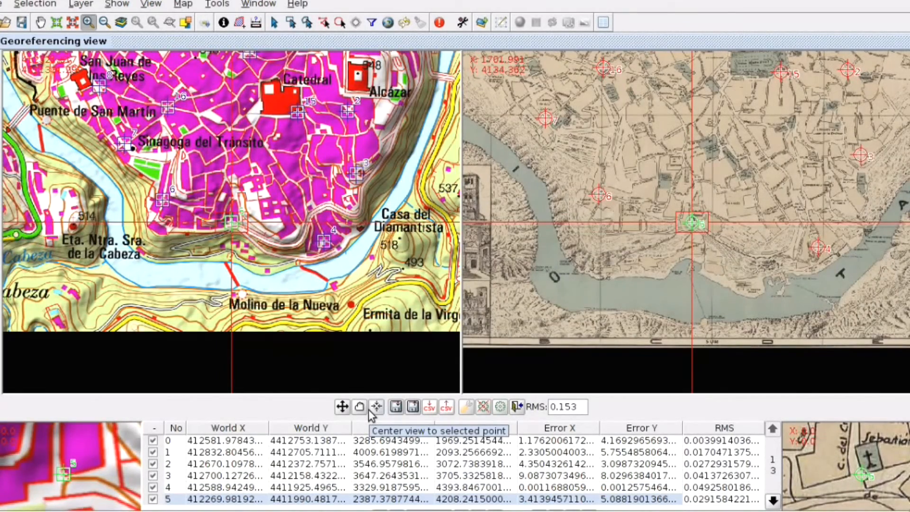
left_click(773, 500)
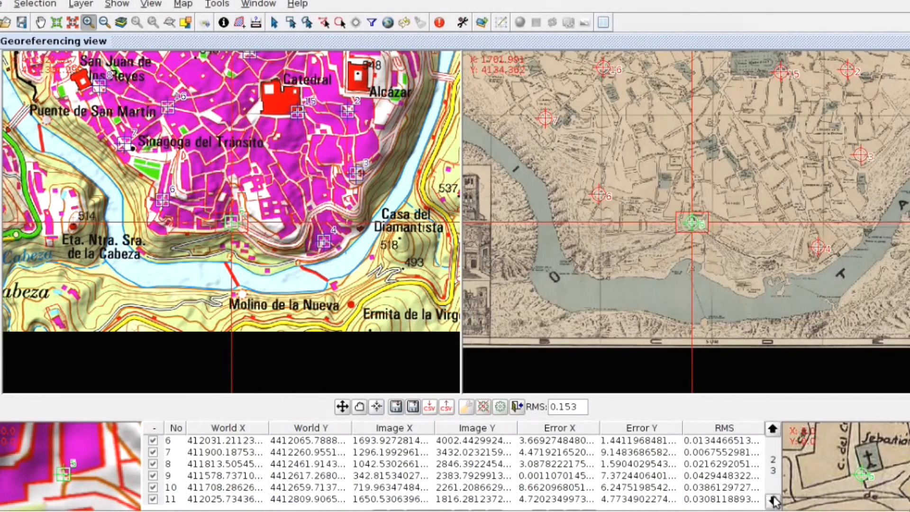
left_click(318, 441)
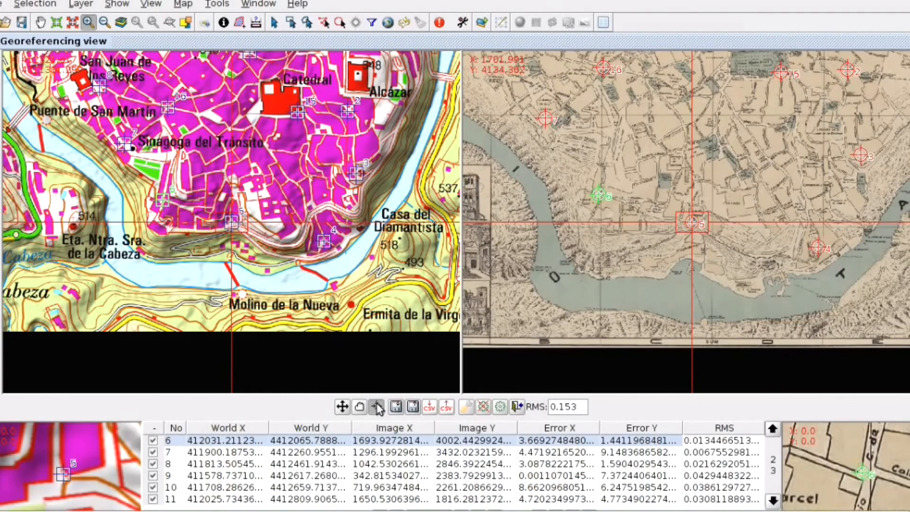
left_click(377, 407)
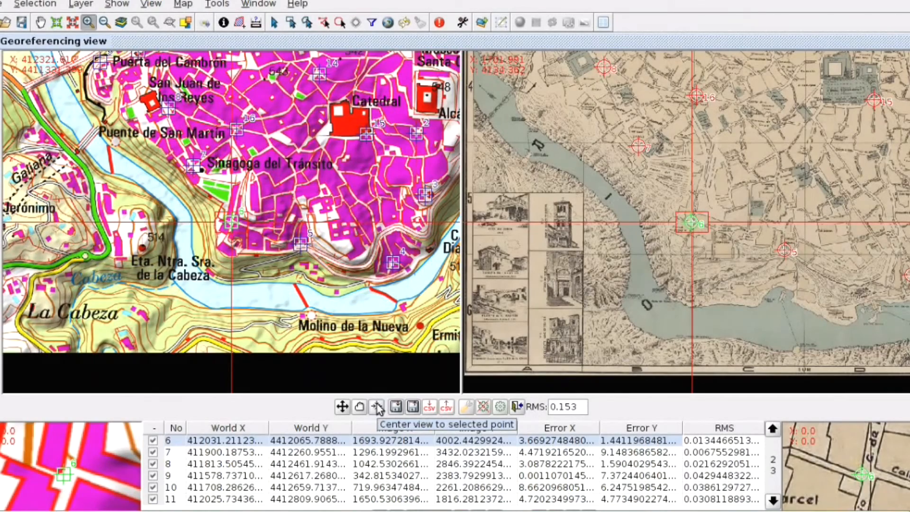
left_click(327, 452)
left_click(381, 407)
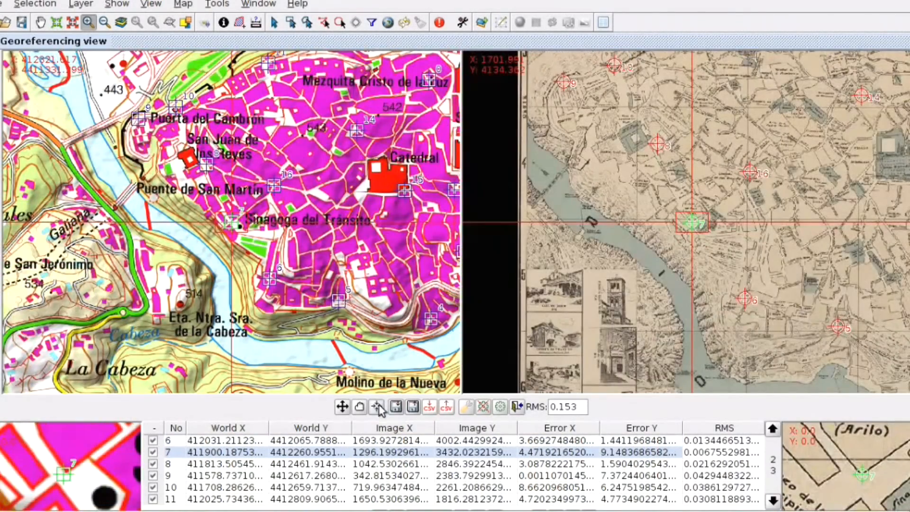
left_click(315, 465)
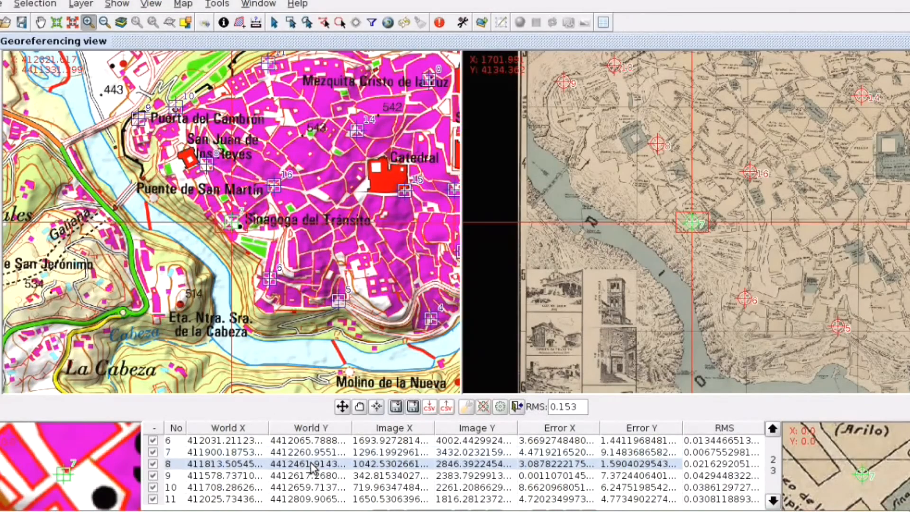
left_click(377, 407)
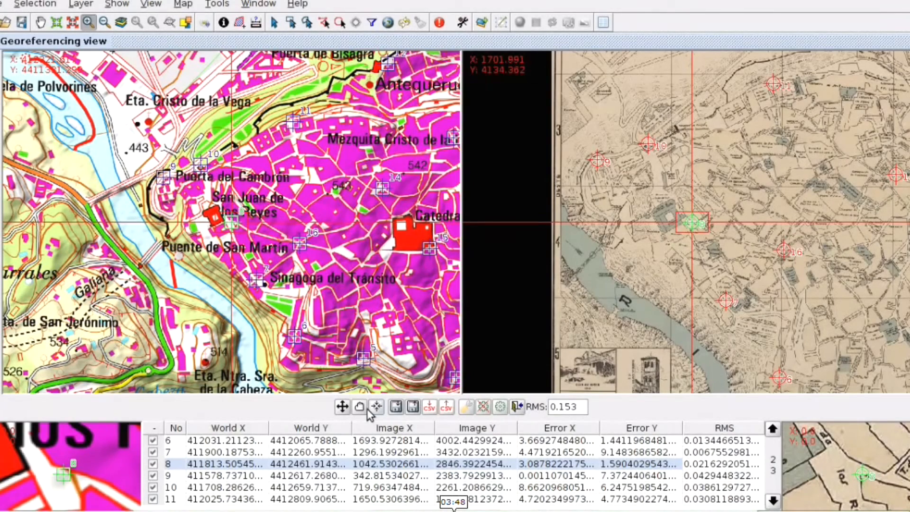
Step through control points 11 to 16, centring both views on each point to inspect it
left_click(332, 500)
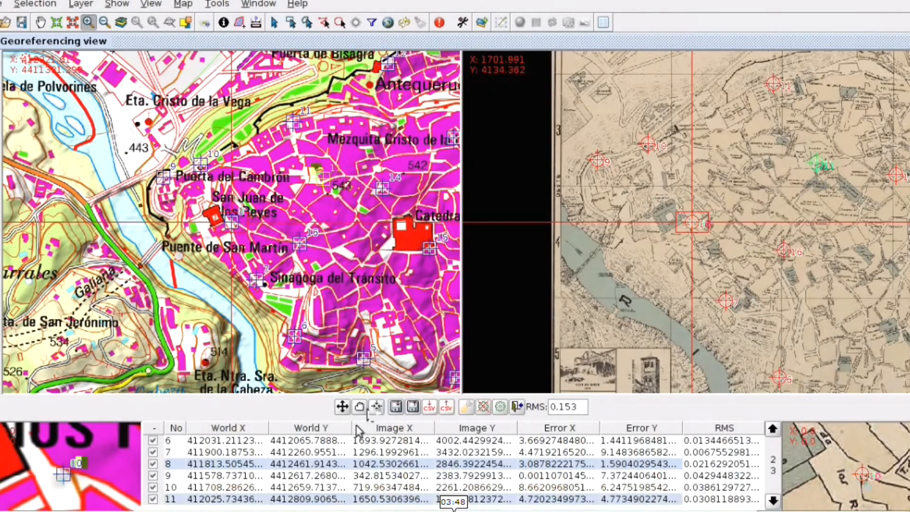
left_click(377, 408)
left_click(378, 407)
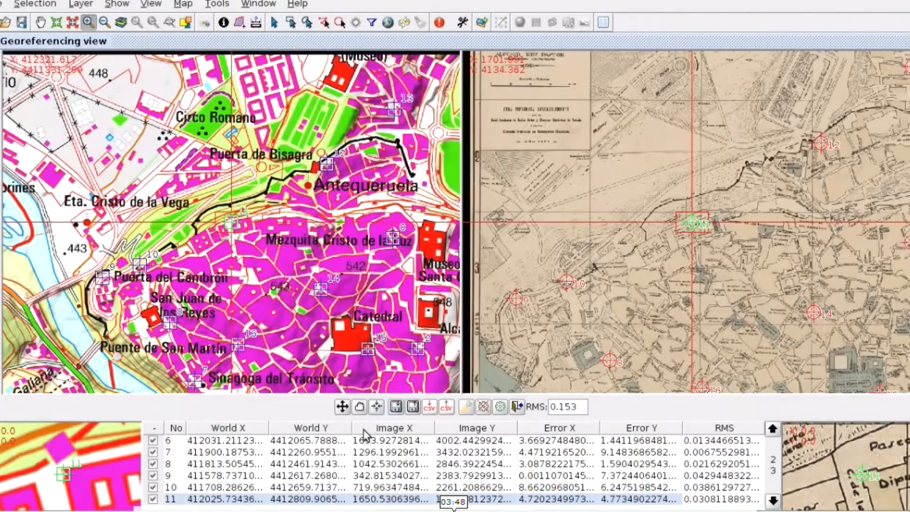
left_click(773, 500)
left_click(324, 441)
left_click(377, 407)
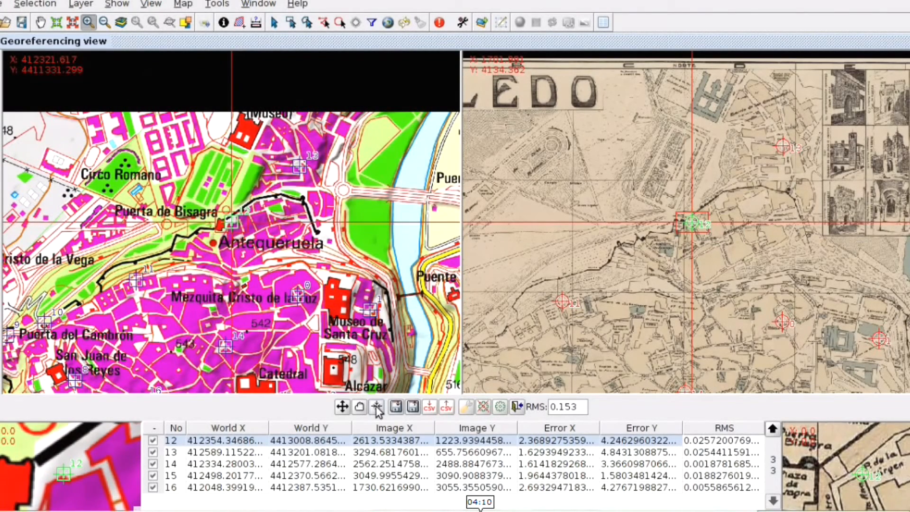
left_click(247, 488)
left_click(377, 407)
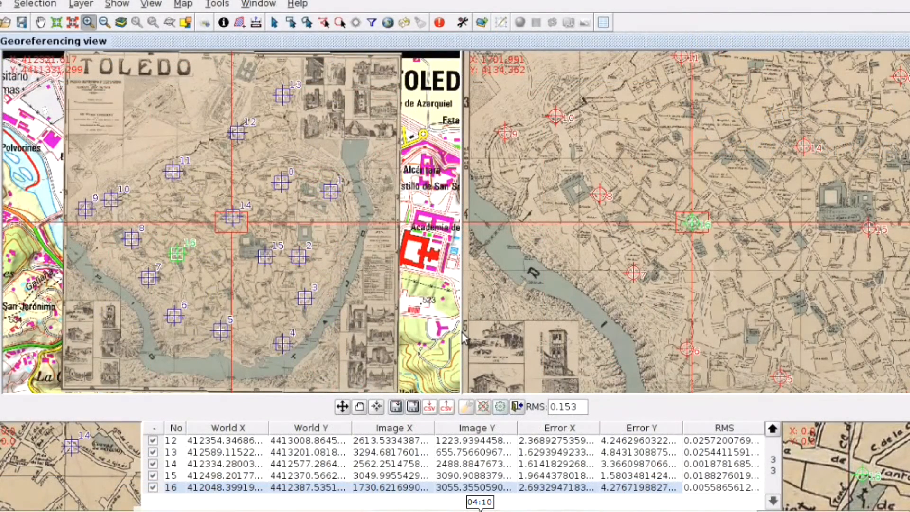
Close the georeferencing tool, saving the transformation as the raster's default and loading the result into the view
left_click(515, 407)
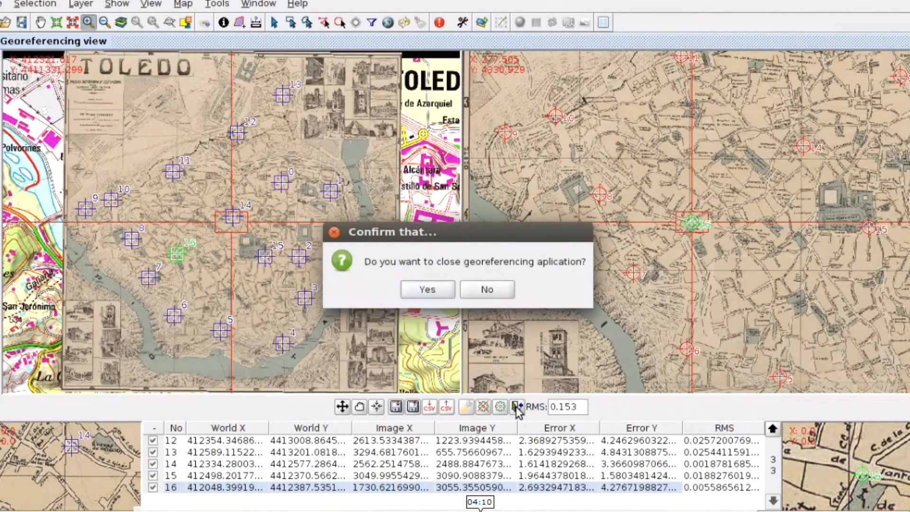
left_click(429, 290)
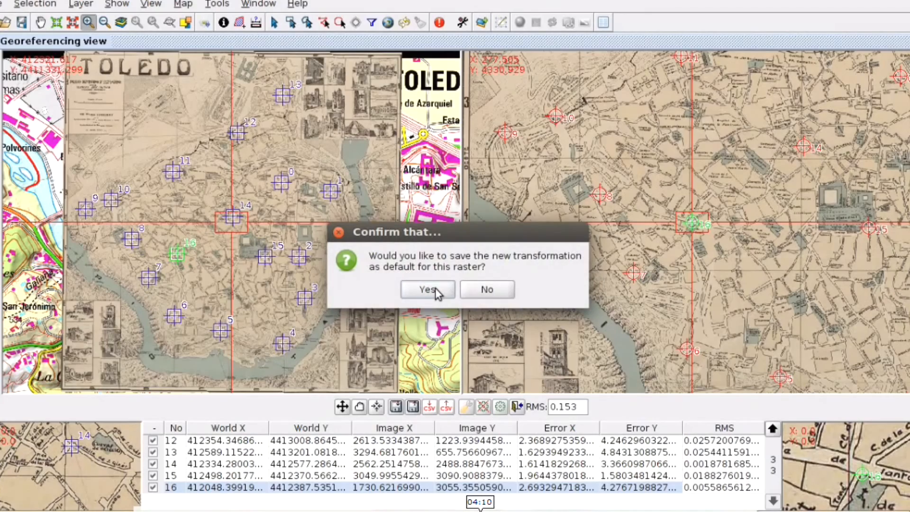
left_click(435, 288)
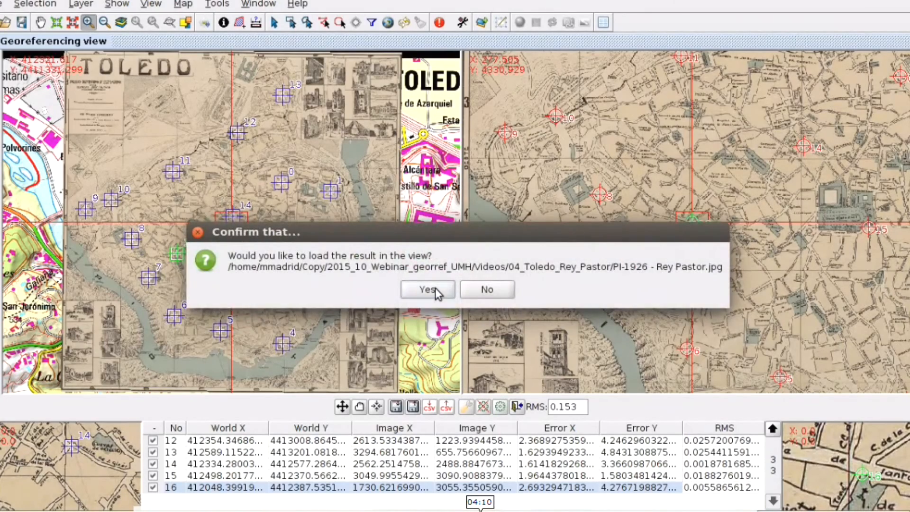
left_click(435, 288)
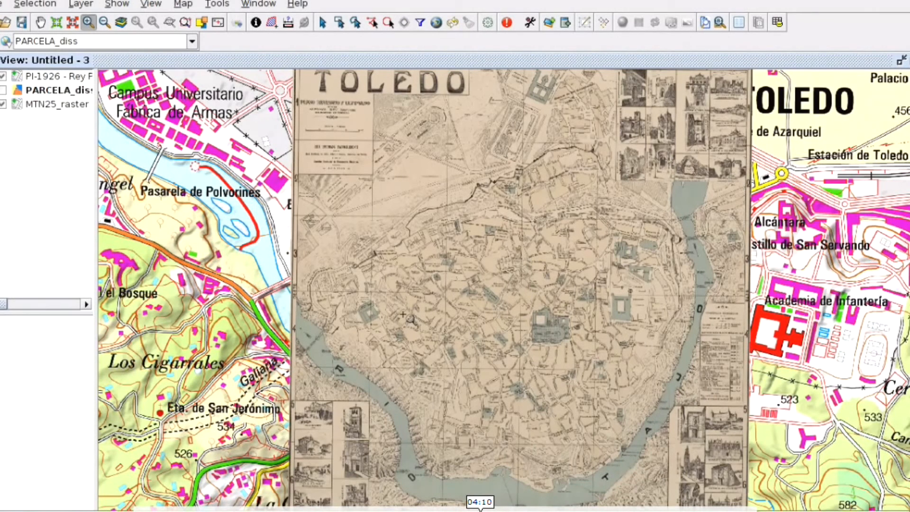
Move the PARCELA_diss layer to the top, switch it on, and zoom into the old town
left_click_drag(52, 97, 53, 76)
left_click(3, 77)
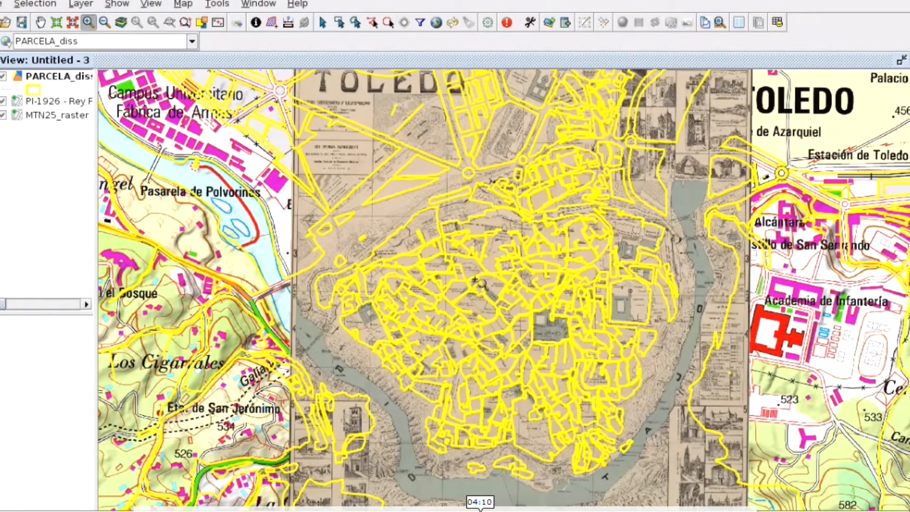
left_click_drag(484, 285, 600, 373)
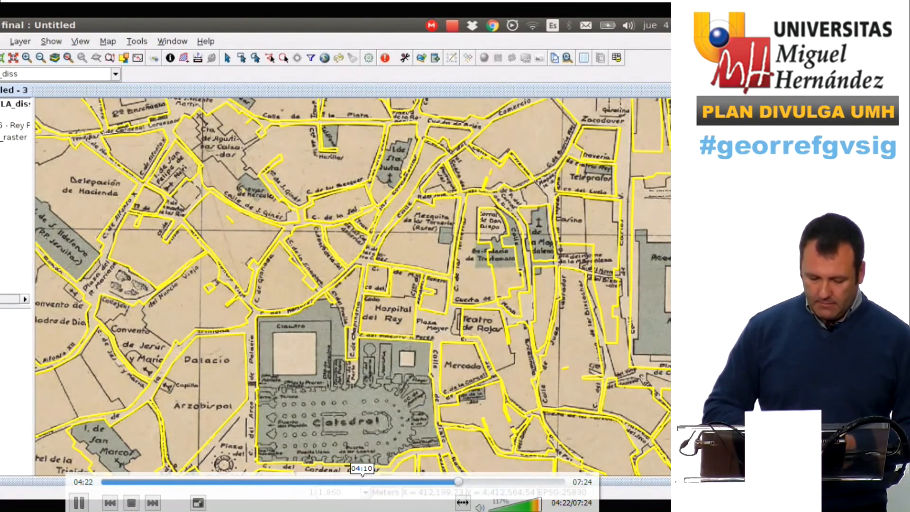
left_click(79, 503)
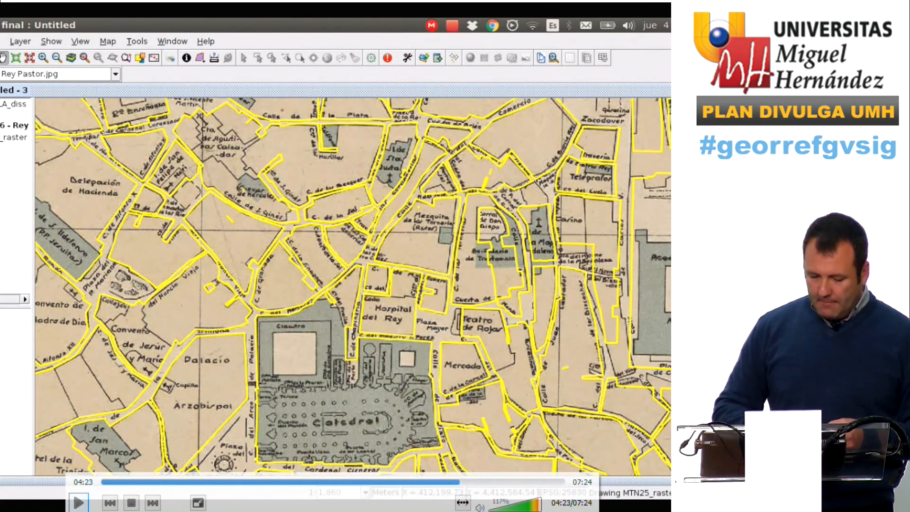
key("Escape")
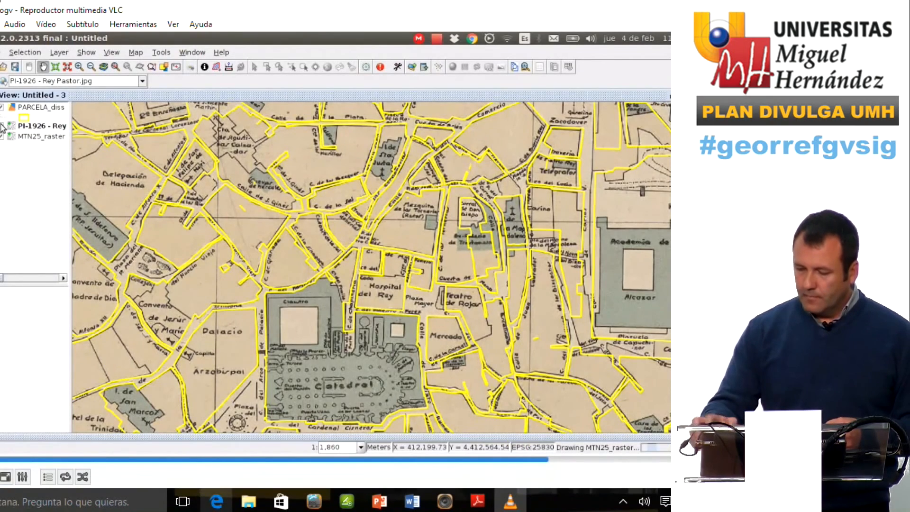
key("alt+F4")
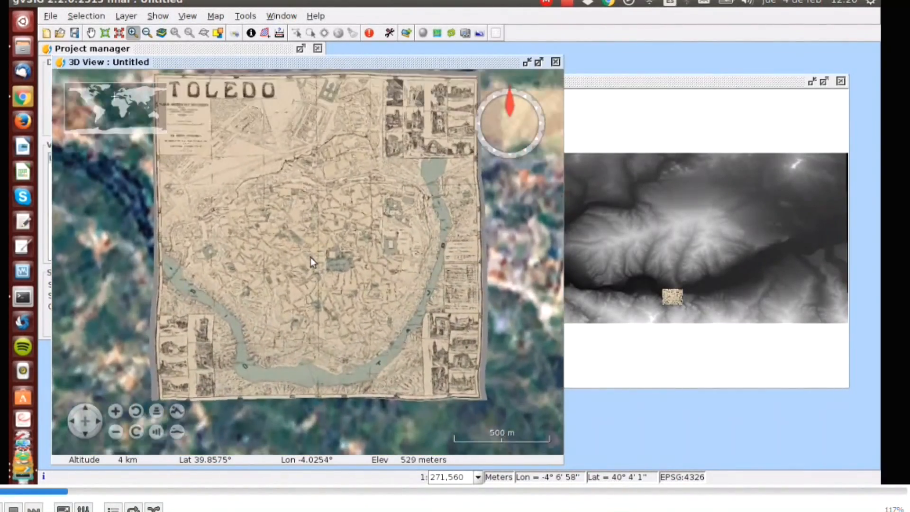
Orbit, tilt and zoom the 3D view to inspect the Rey Pastor map draped over the terrain
mouse_move(366, 218)
left_mouse_down()
mouse_move(376, 220)
mouse_move(352, 310)
left_mouse_up()
left_click_drag(366, 180, 374, 263)
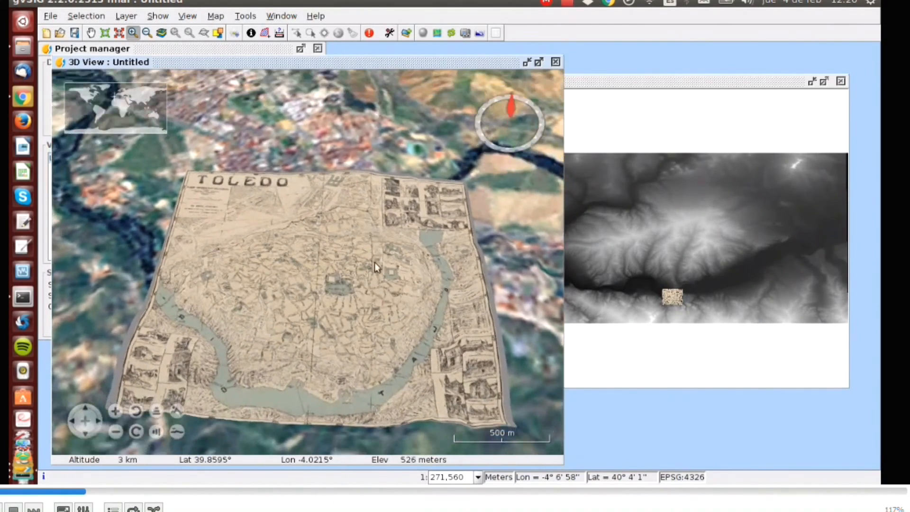
mouse_move(286, 224)
left_mouse_down()
mouse_move(258, 263)
mouse_move(253, 312)
left_mouse_up()
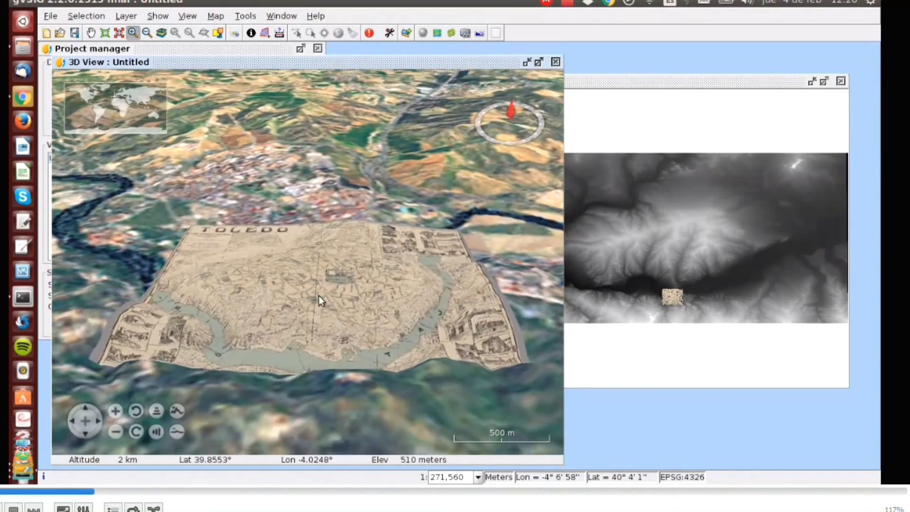
left_click_drag(318, 295, 315, 184)
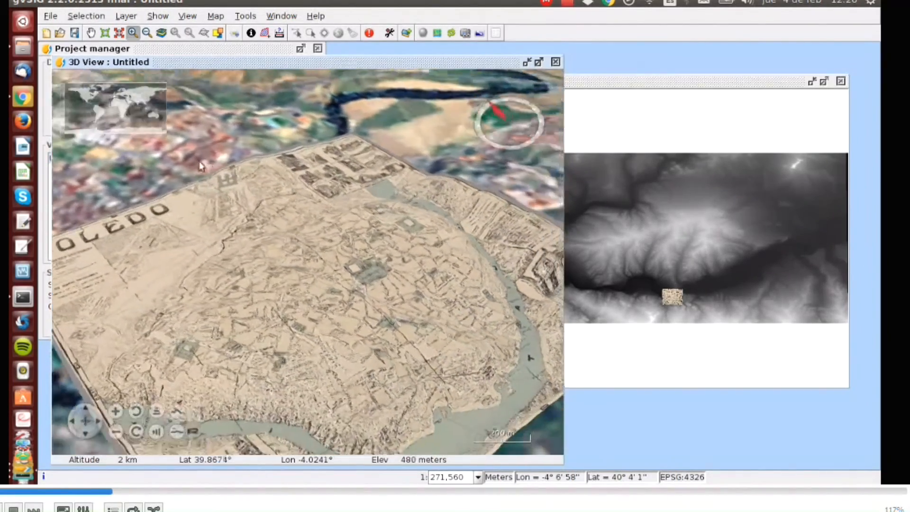
left_click_drag(379, 178, 162, 183)
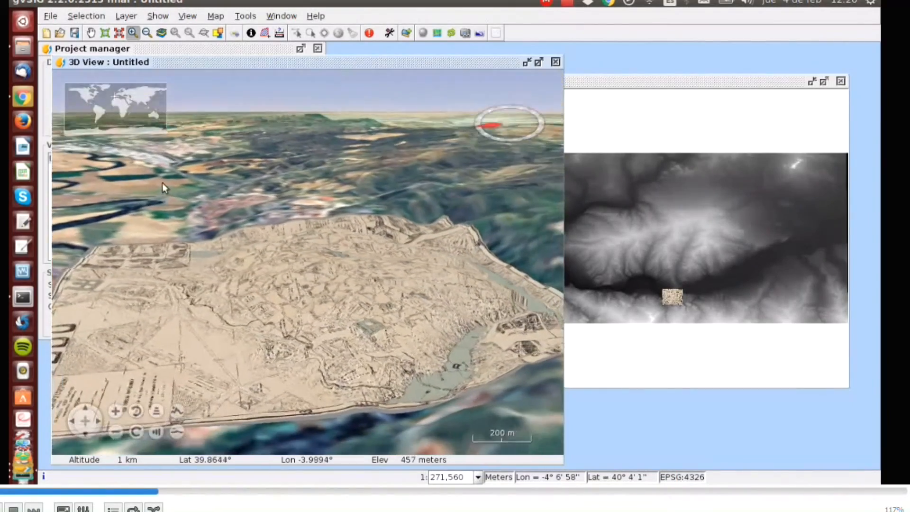
left_click_drag(410, 167, 207, 148)
left_click_drag(405, 144, 189, 159)
left_click_drag(321, 158, 148, 182)
left_click_drag(214, 320, 127, 294)
scroll(208, 274, "down", 5)
left_click_drag(363, 278, 320, 254)
scroll(297, 229, "down", 5)
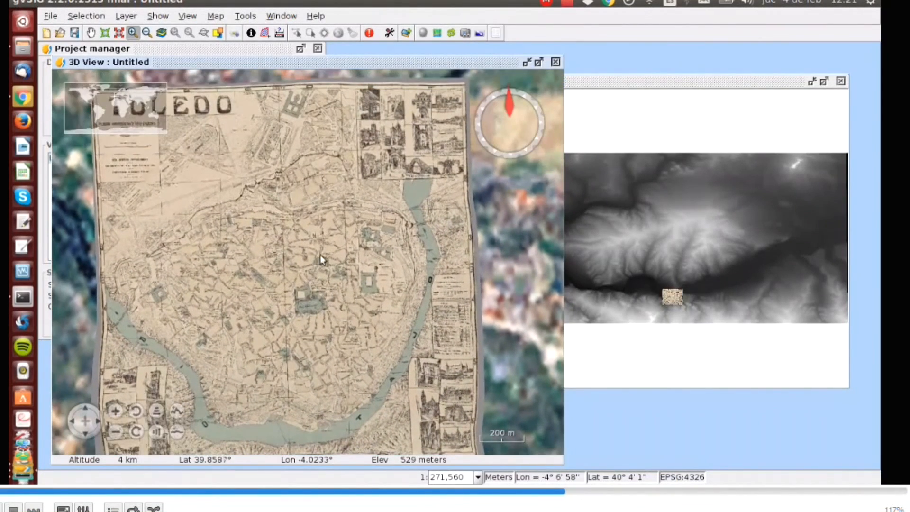
Hide the Rey_Pastor layer and show the Cesareo_Bas layer so it appears in the 3D view
left_click(619, 83)
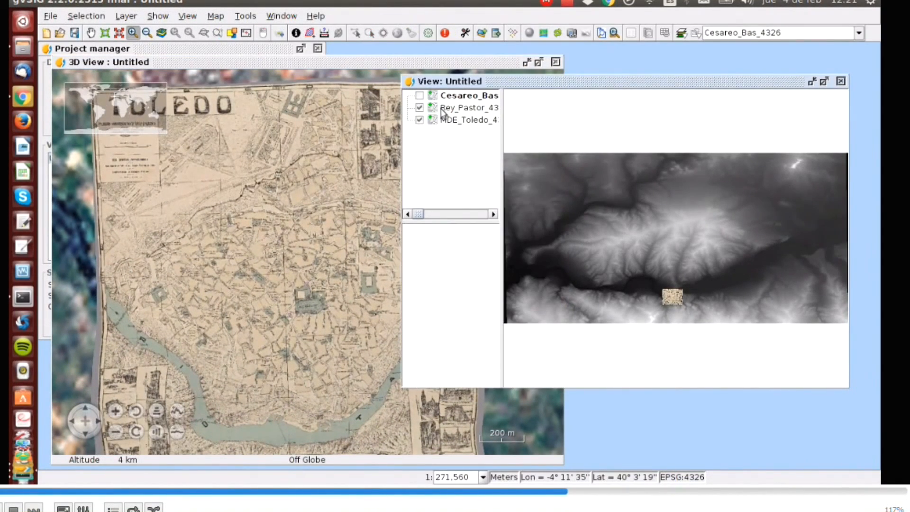
left_click(420, 108)
left_click(420, 96)
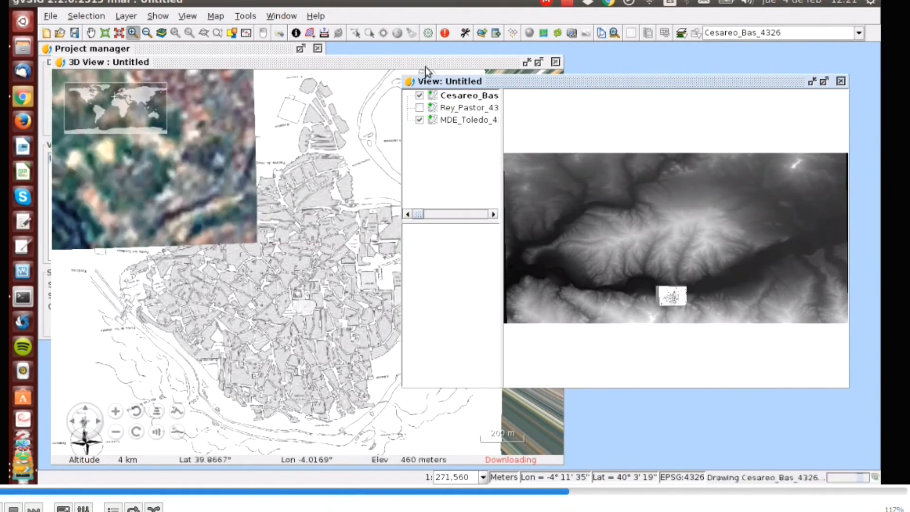
left_click(427, 62)
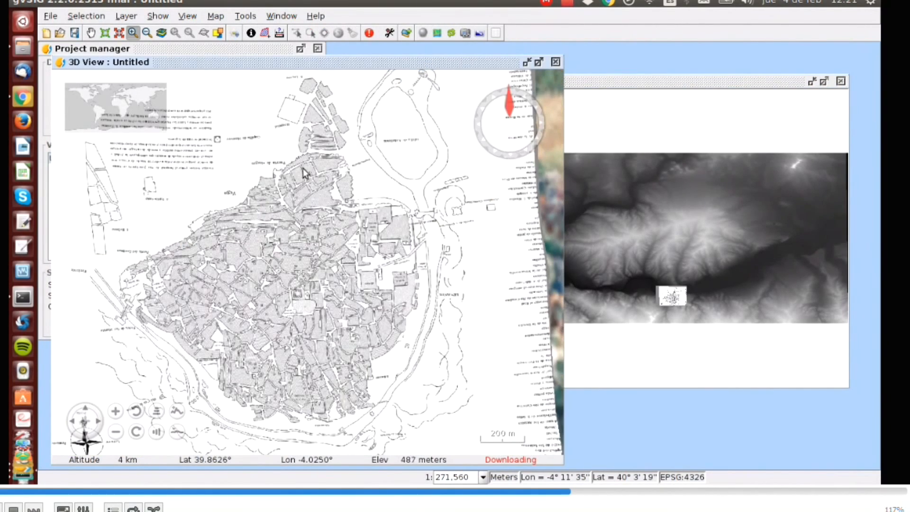
Orbit, tilt and zoom the 3D view to inspect the Cesareo_Bas map over the terrain
left_click_drag(406, 132, 232, 129)
left_click_drag(456, 124, 257, 107)
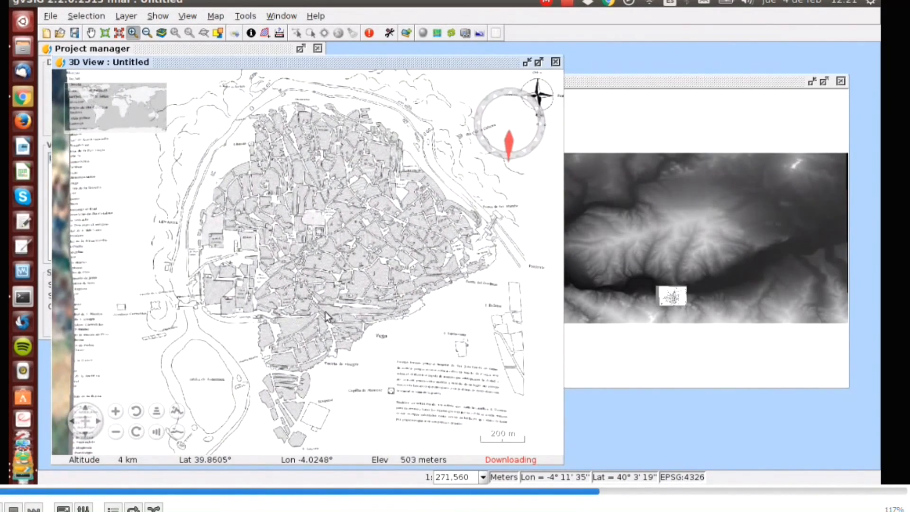
scroll(357, 265, "up", 3)
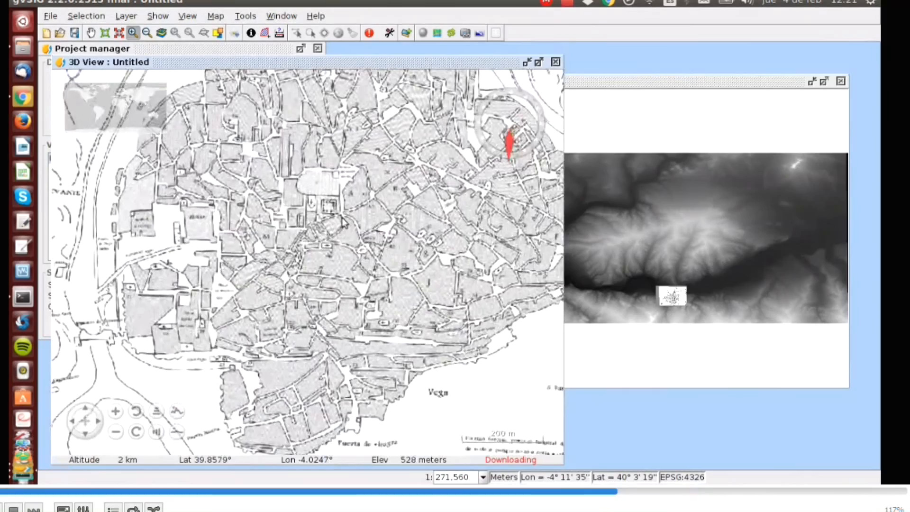
left_click_drag(371, 131, 323, 429)
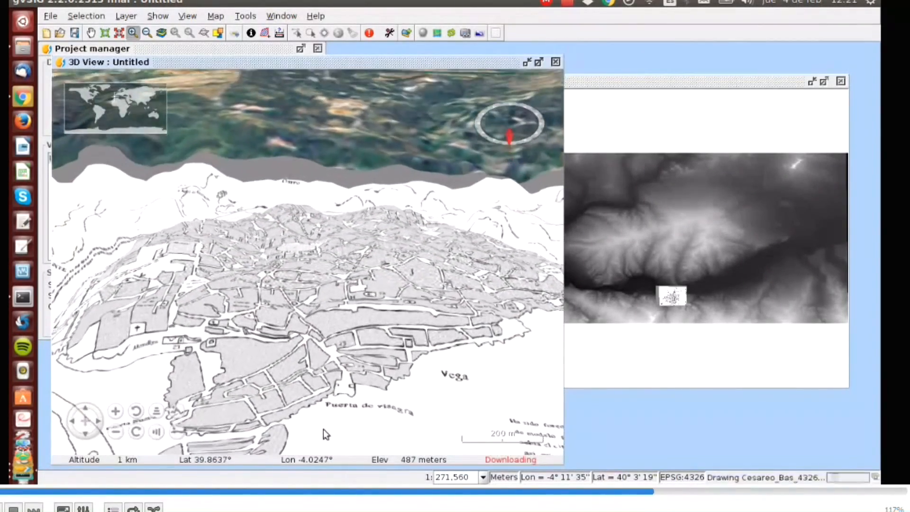
left_click_drag(367, 247, 284, 330)
left_click_drag(462, 211, 232, 307)
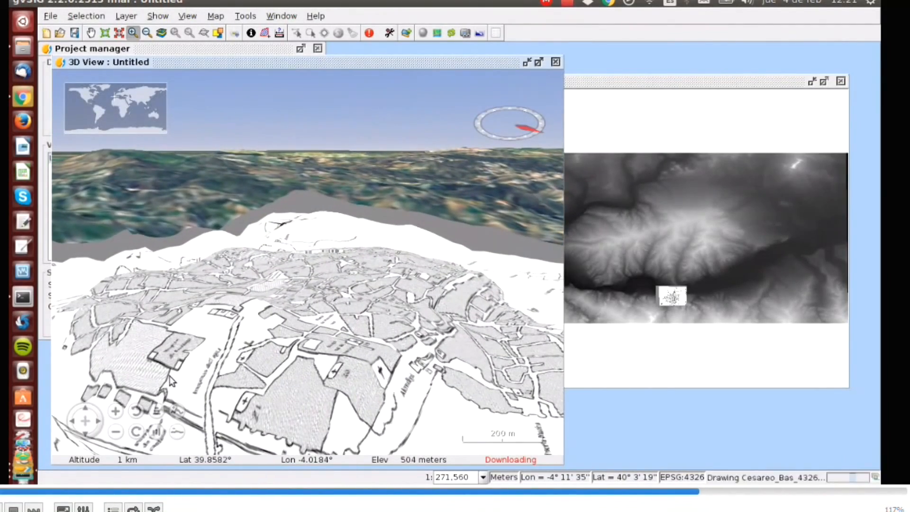
mouse_move(322, 311)
left_mouse_down()
mouse_move(355, 212)
mouse_move(289, 189)
mouse_move(259, 215)
mouse_move(249, 250)
mouse_move(165, 243)
mouse_move(407, 195)
mouse_move(402, 182)
mouse_move(272, 168)
mouse_move(119, 172)
mouse_move(359, 160)
mouse_move(416, 174)
mouse_move(249, 201)
mouse_move(217, 194)
mouse_move(175, 161)
mouse_move(309, 177)
mouse_move(363, 172)
mouse_move(285, 169)
mouse_move(175, 193)
mouse_move(203, 195)
left_mouse_up()
left_click_drag(388, 178, 48, 135)
left_click_drag(270, 327, 280, 165)
left_click_drag(275, 303, 293, 182)
scroll(302, 222, "down", 2)
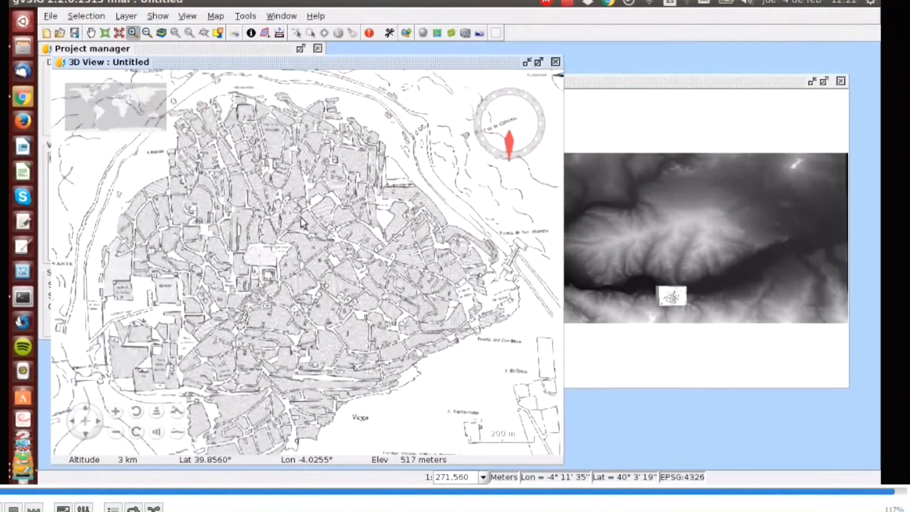
scroll(303, 222, "down", 2)
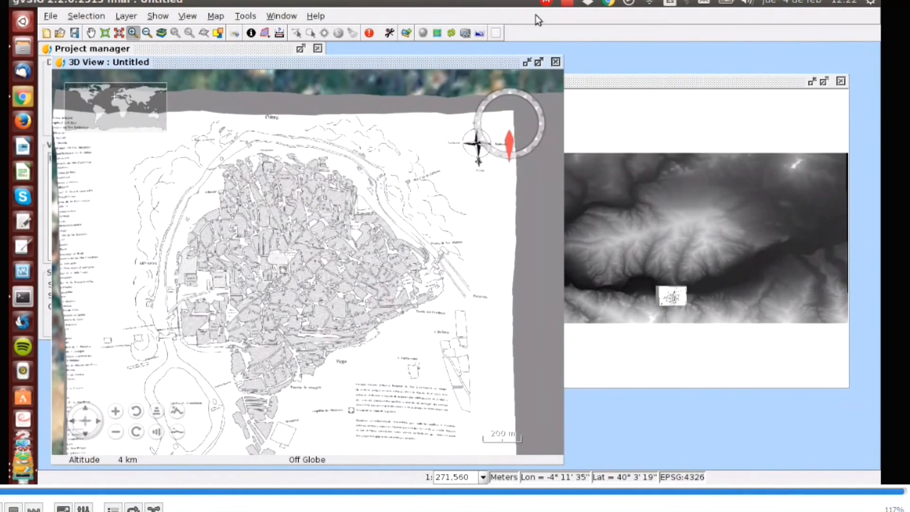
left_click(567, 5)
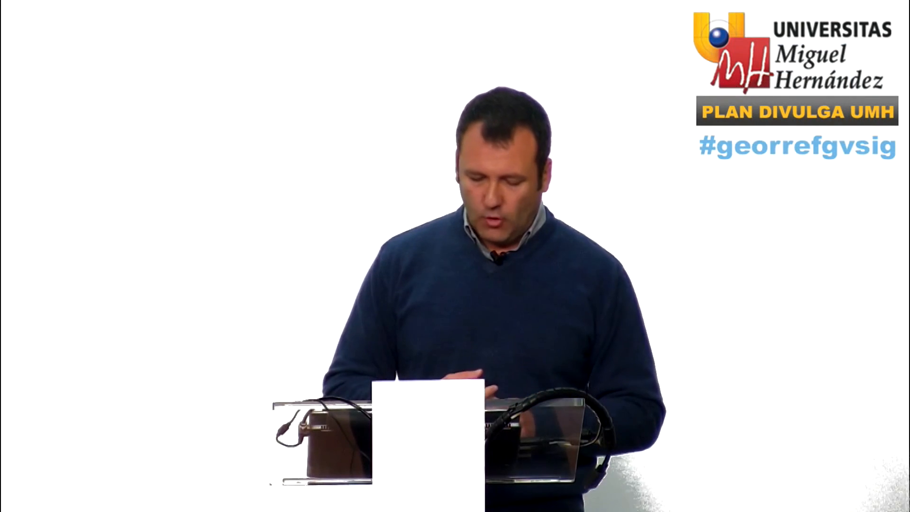